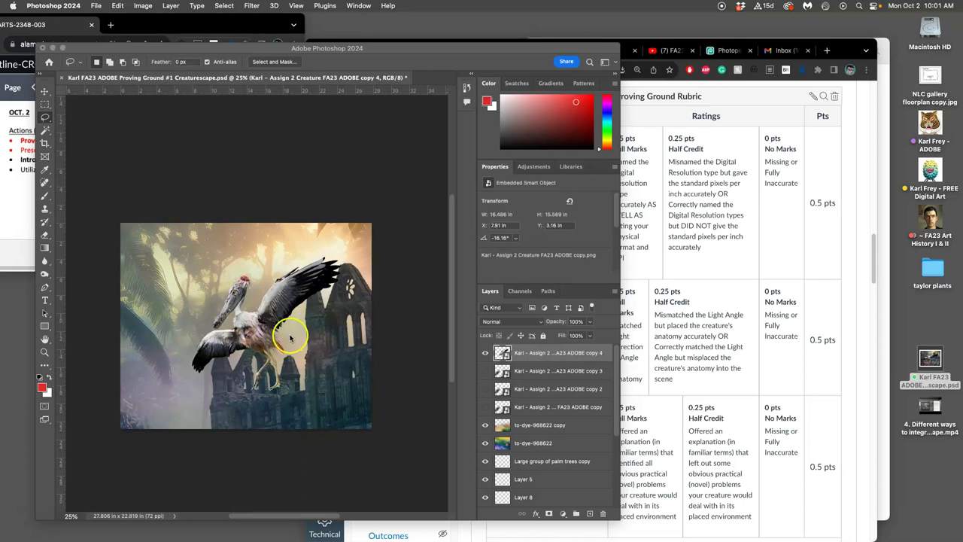
Step: Show the guides over the creature composition
scroll(258, 330, down, 2)
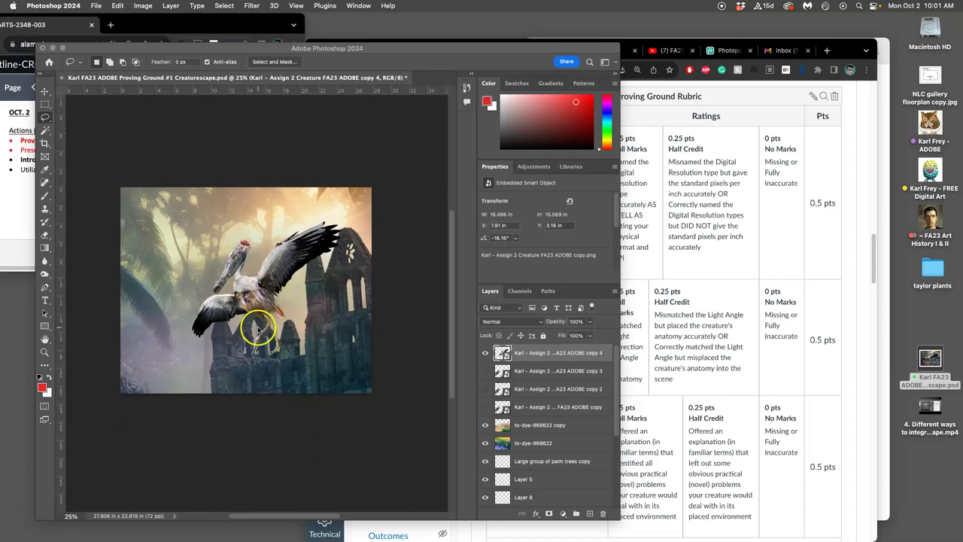
click(398, 257)
key(super+semicolon)
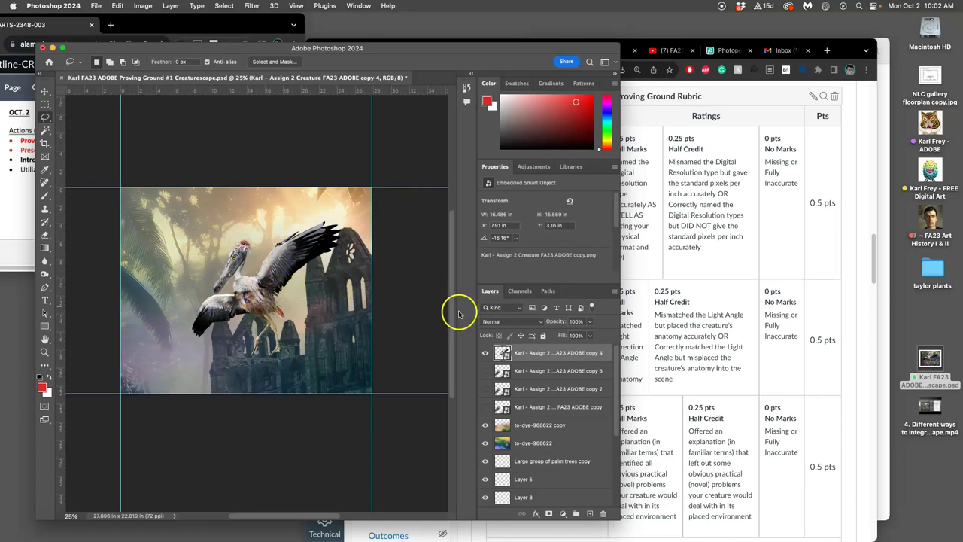
Step: Step the document history back past the image resize, crops and new guides to the Free Transform state
click(465, 88)
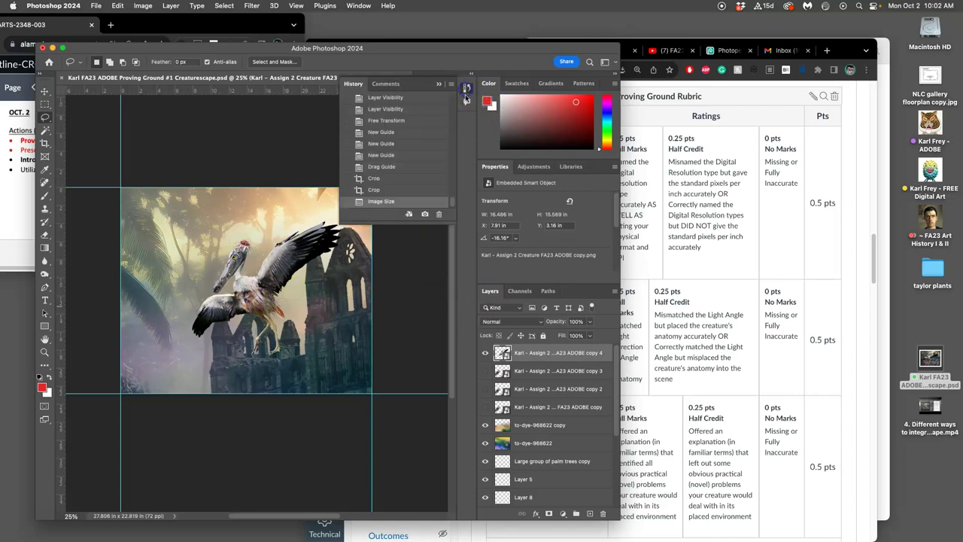
click(377, 190)
click(375, 179)
click(376, 167)
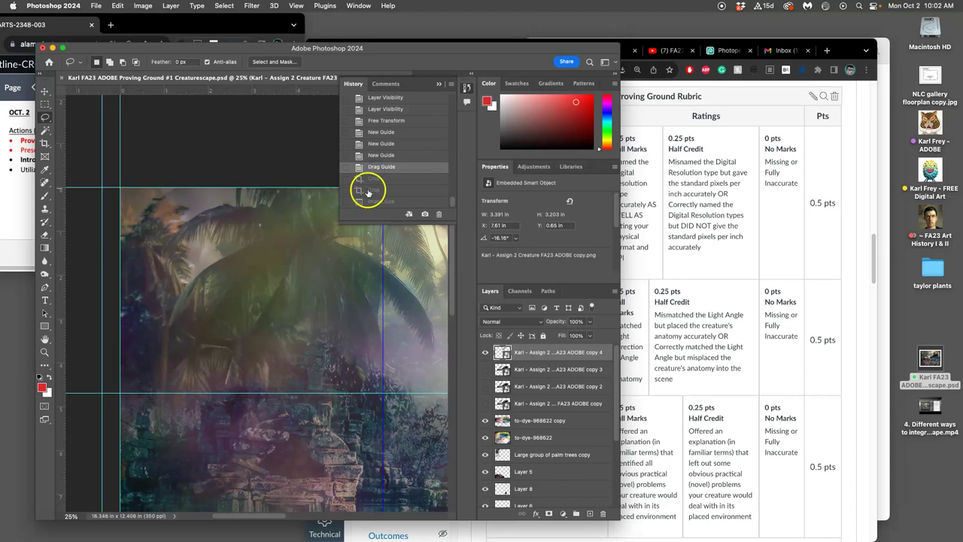
key(super+0)
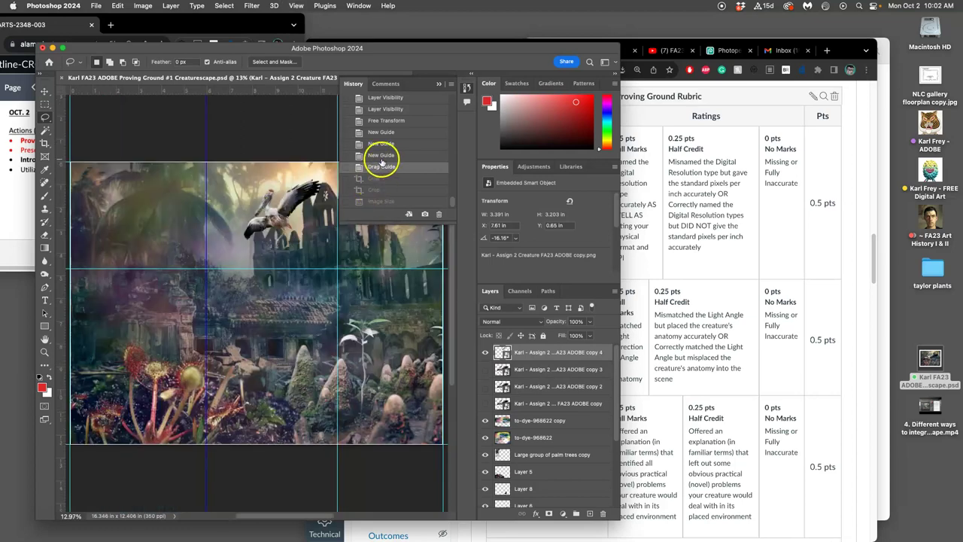
click(381, 158)
click(381, 144)
click(378, 132)
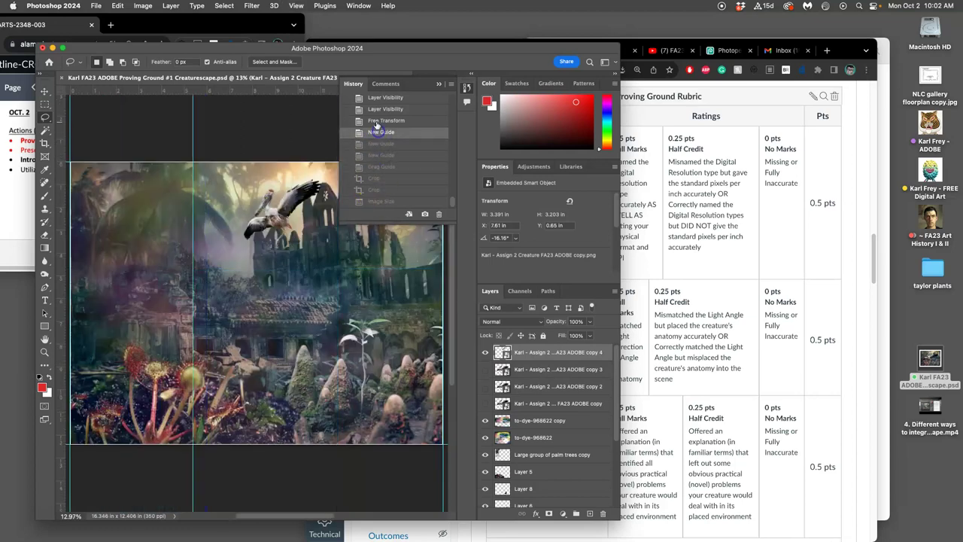
click(377, 121)
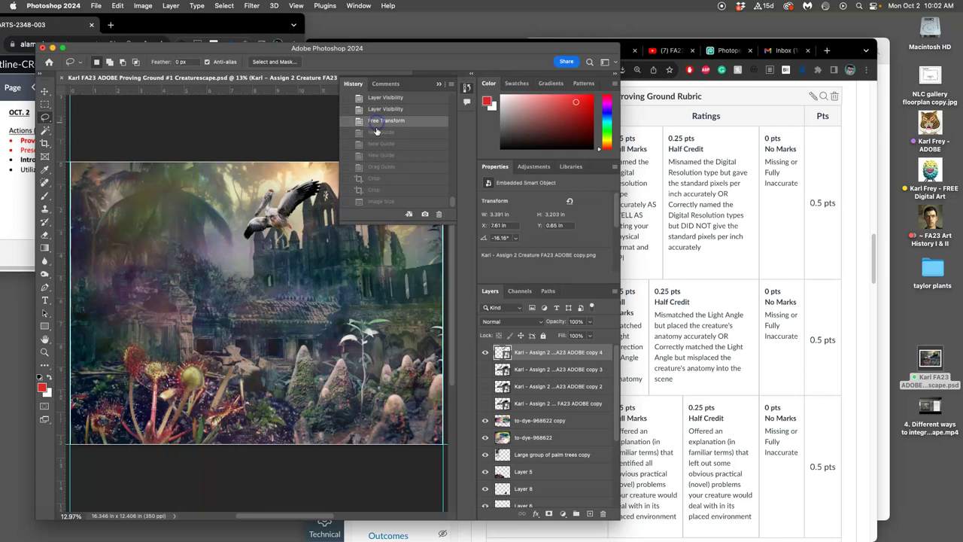
Step: Delete the topmost creature layer (copy 4) and make the creature layer copy 3 visible
key(Delete)
click(486, 352)
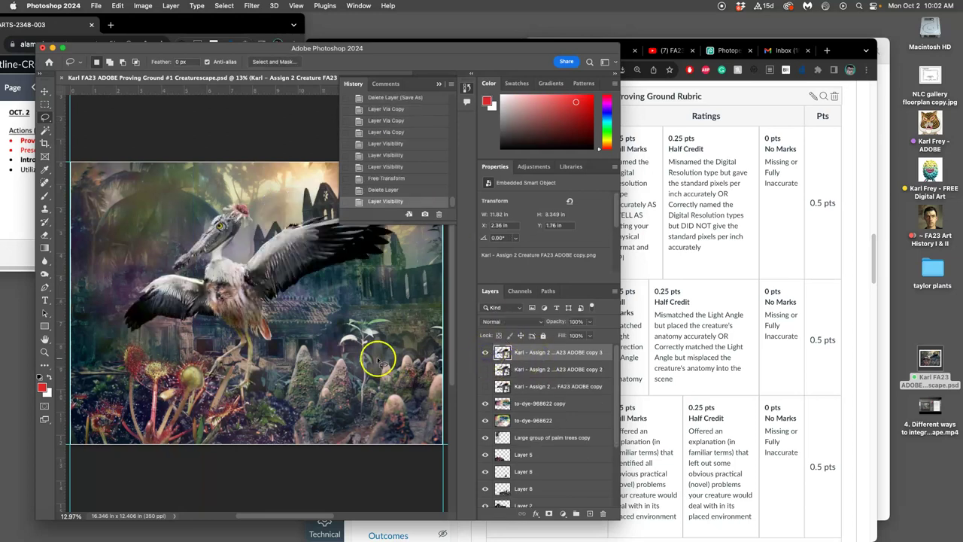
click(440, 83)
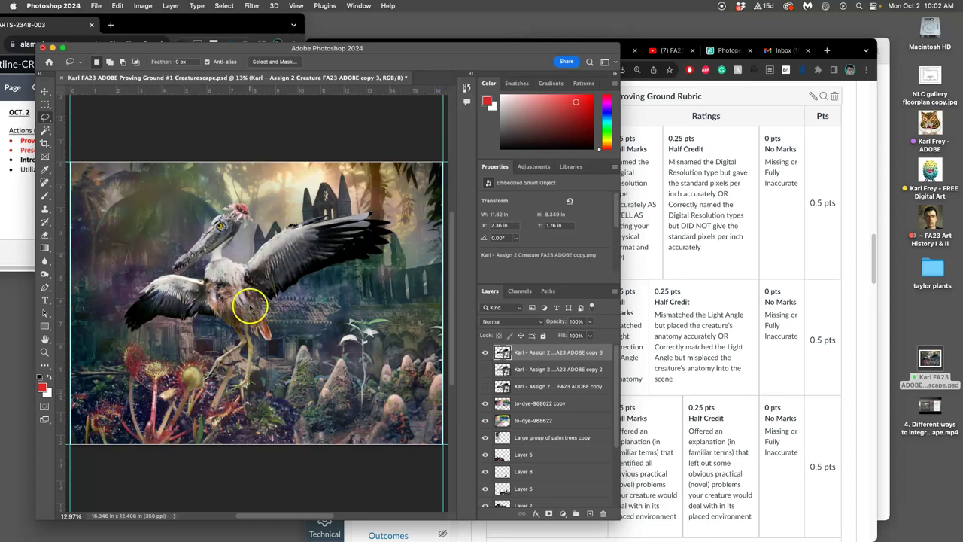
Step: Free-transform the creature with a rotation of about -0.05° and move it down to about Y 2348 px
key(ctrl+t)
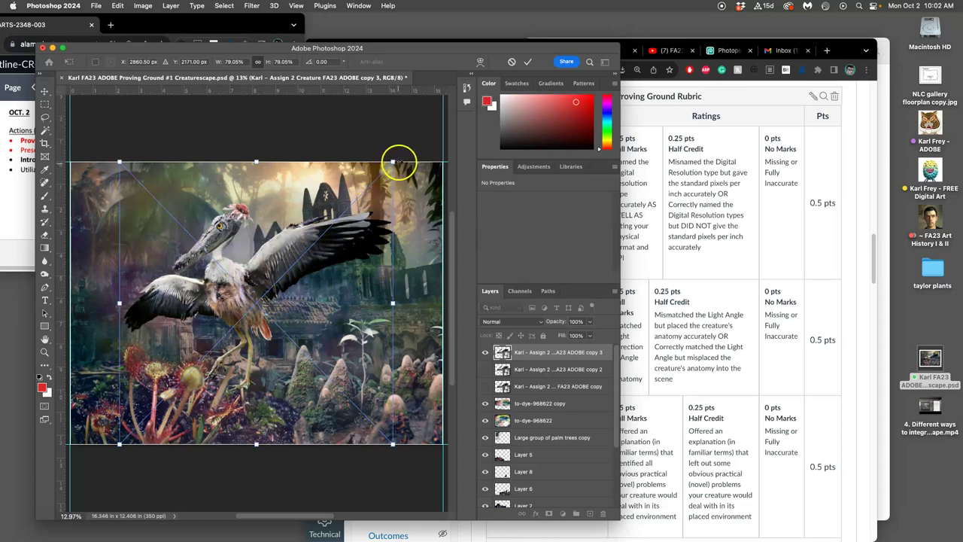
mouse_move(401, 160)
mouse_down()
mouse_move(388, 155)
mouse_move(393, 168)
mouse_up()
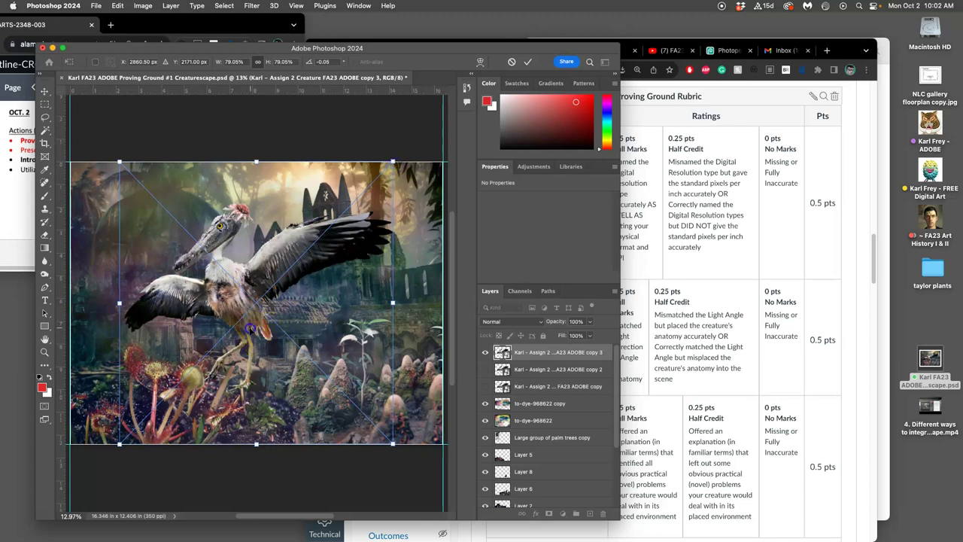
drag(251, 332, 254, 342)
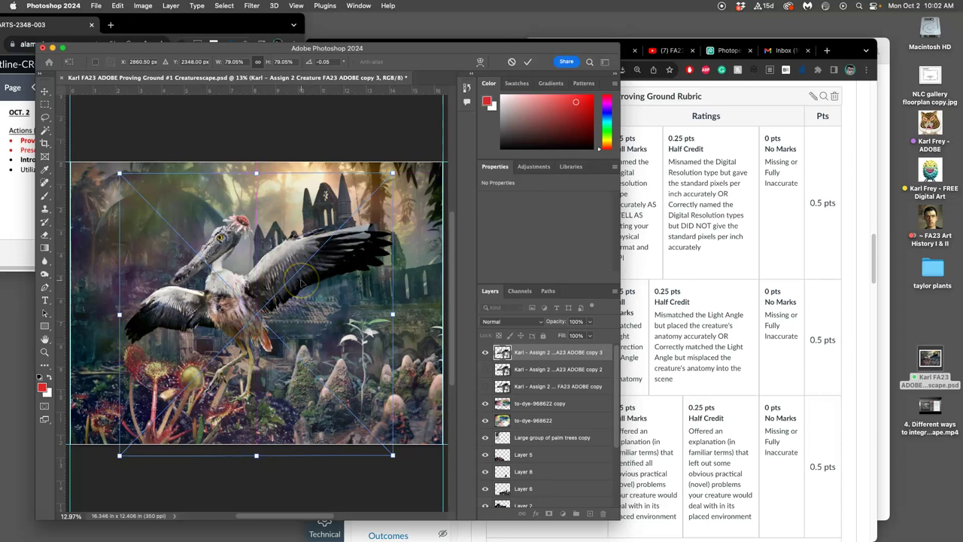
key(Return)
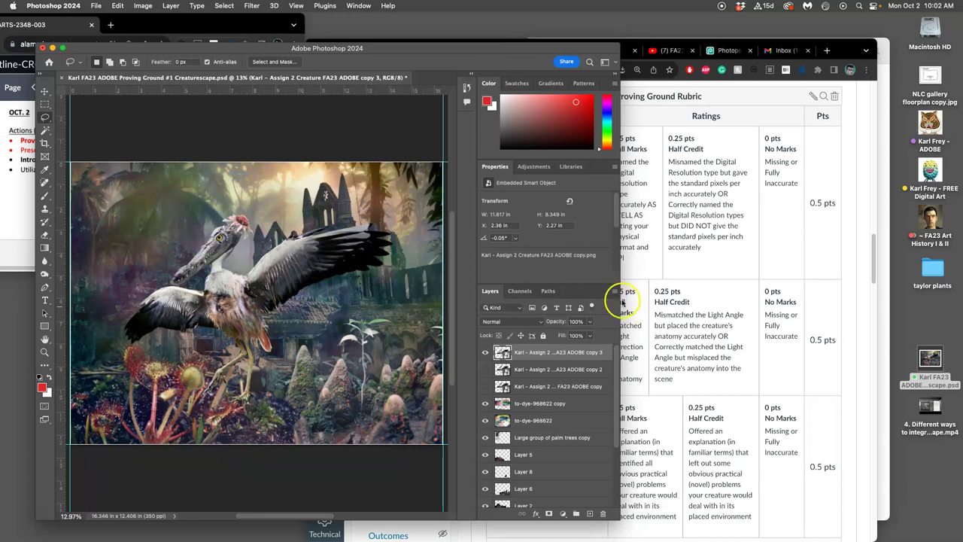
Step: Widen the application window and toggle the copy 3 creature layer's visibility off and on again
drag(615, 300, 682, 299)
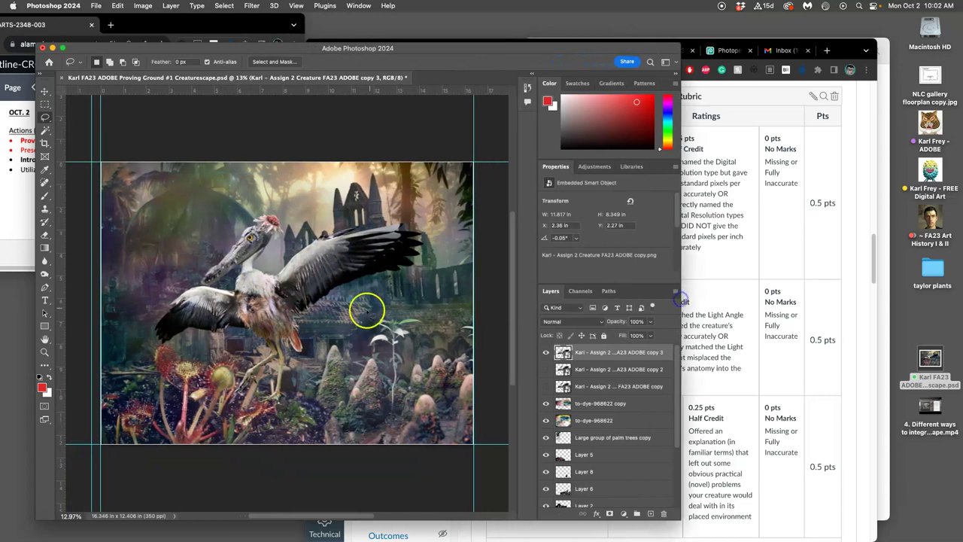
click(546, 352)
click(546, 352)
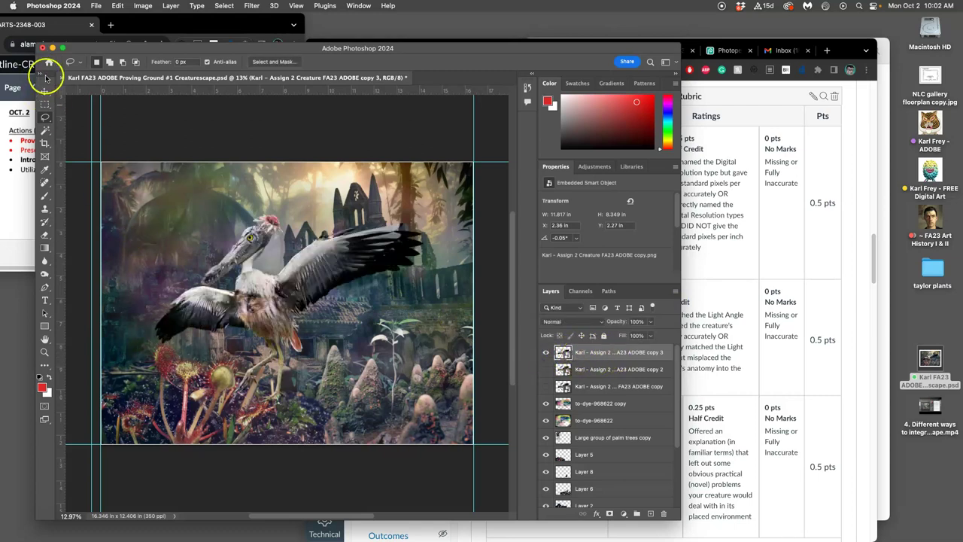
Step: Start Puppet Warp on the creature layer and examine the mesh over its body, wings and legs
click(118, 6)
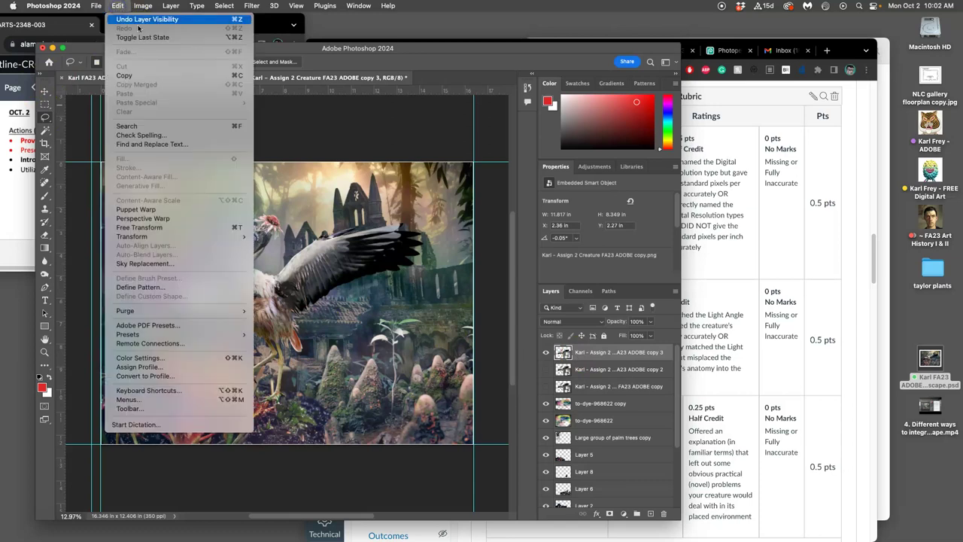
click(135, 210)
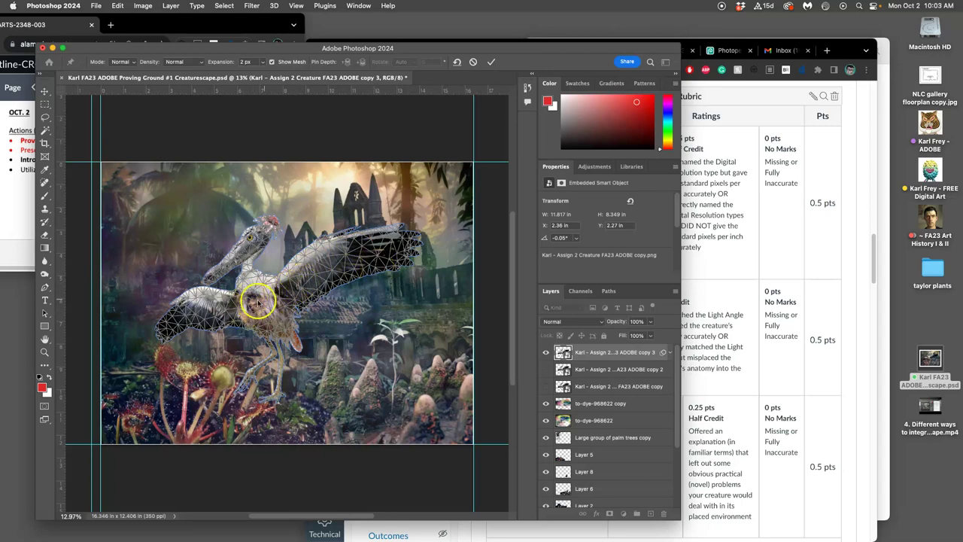
scroll(258, 303, up, 5)
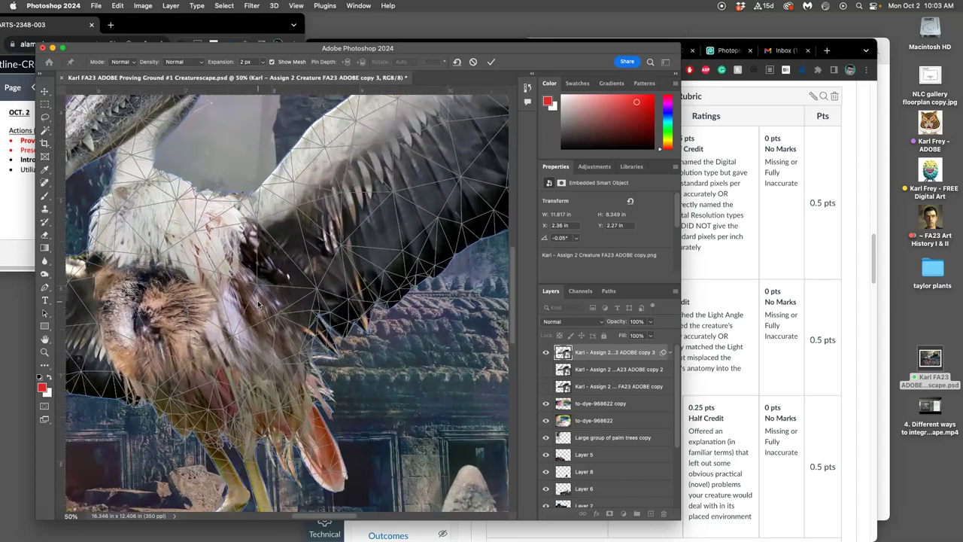
scroll(277, 304, left, 10)
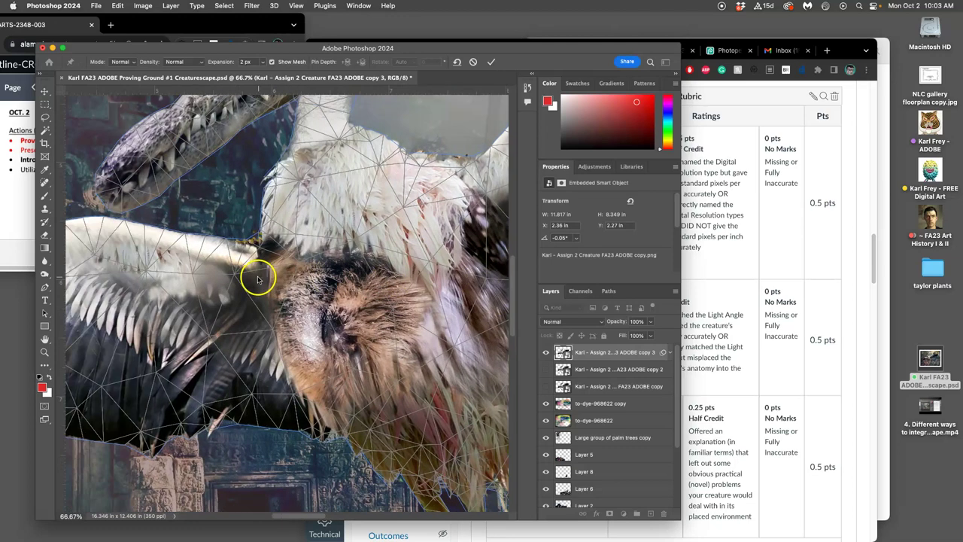
scroll(258, 276, right, 6)
scroll(258, 277, down, 5)
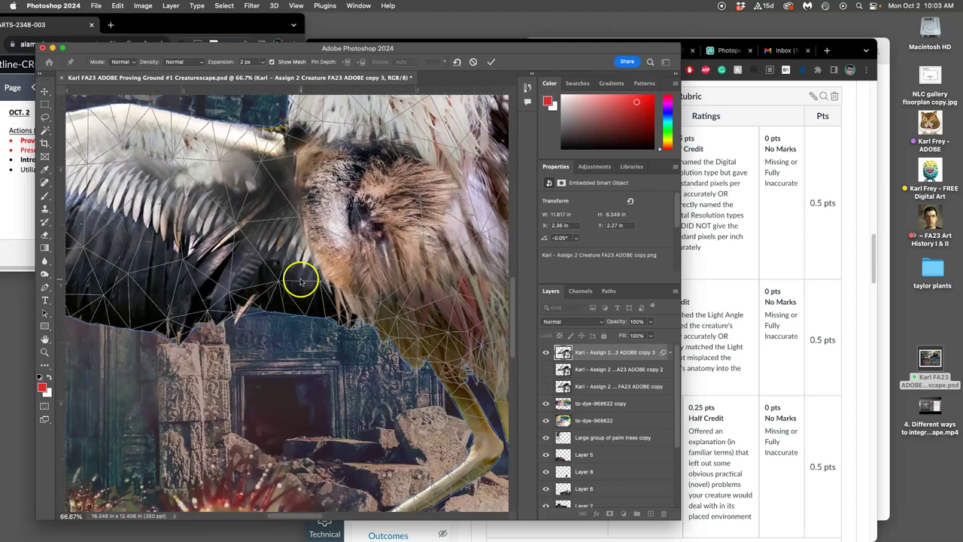
scroll(294, 280, down, 5)
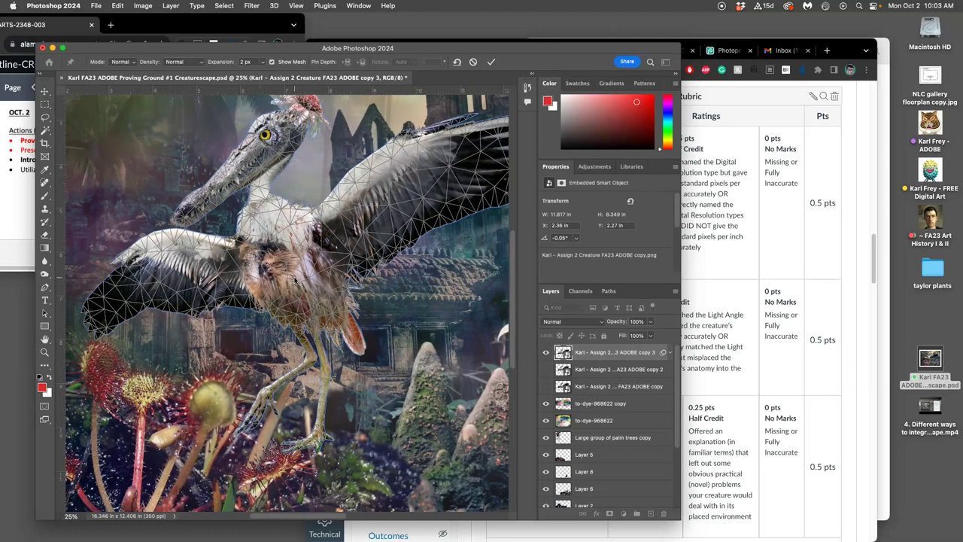
scroll(294, 279, down, 2)
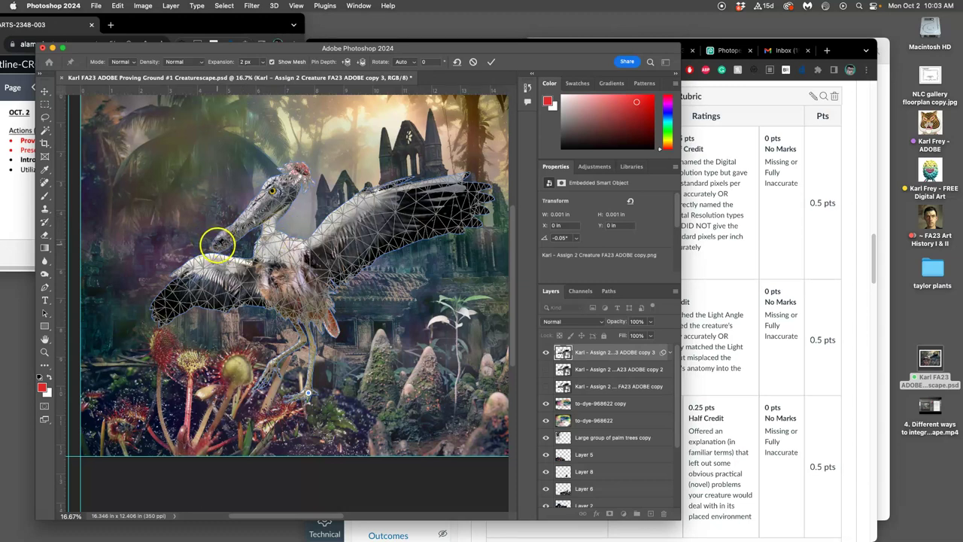
Step: Pin the creature's beak tip, head and shoulder area, and undo the test pull on the beak
click(218, 246)
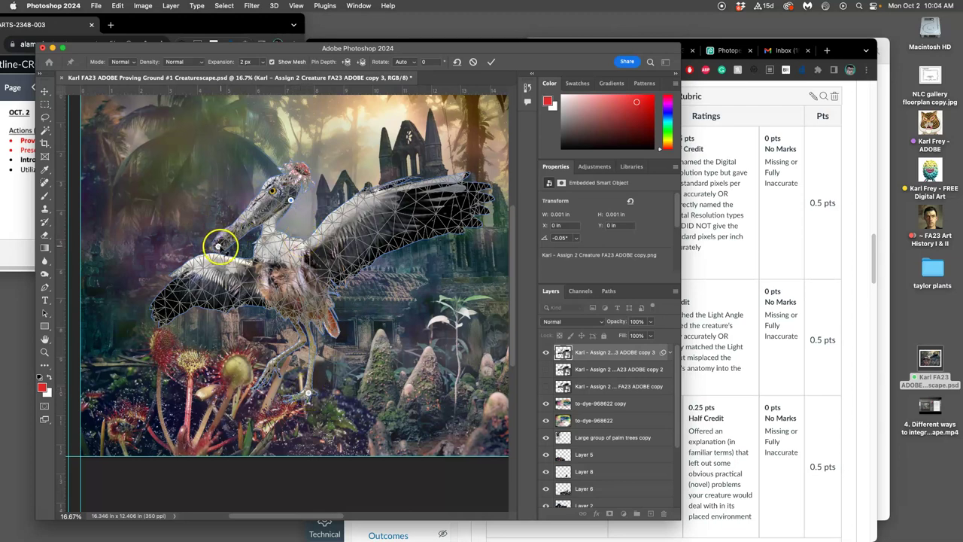
drag(219, 247, 221, 218)
key(super+z)
click(303, 243)
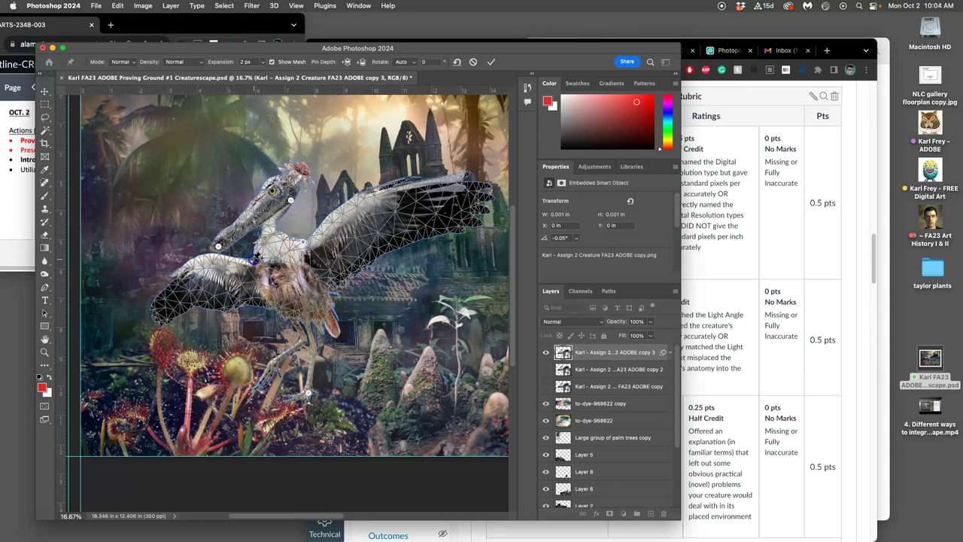
drag(304, 243, 319, 273)
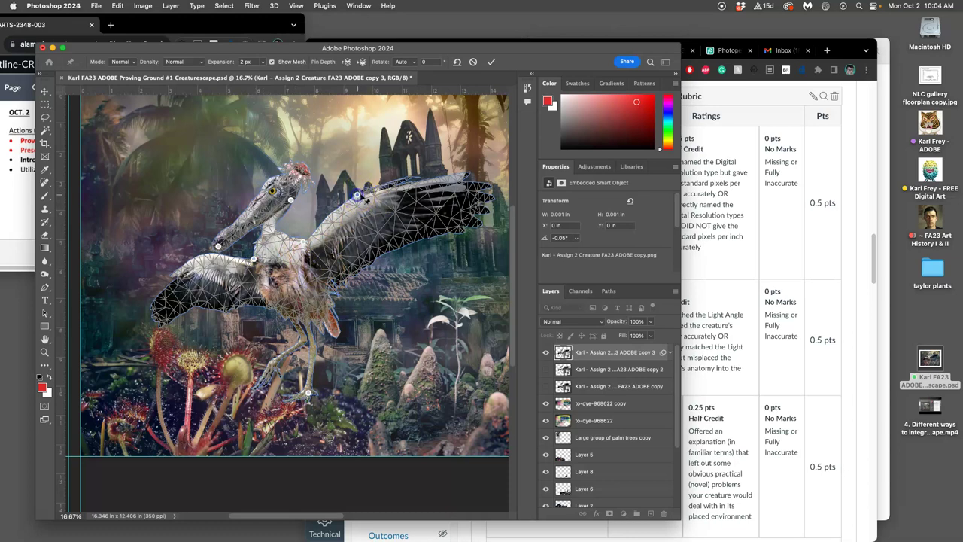
Step: Add Puppet Warp pins at the wing tips, the upper legs, the leg joints and the tail base
click(468, 175)
click(204, 257)
click(318, 347)
click(302, 341)
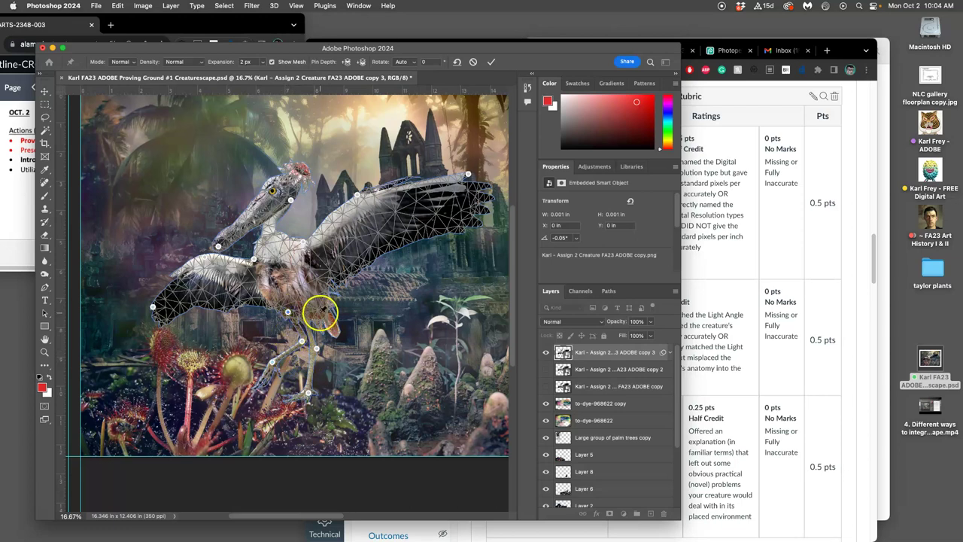
click(318, 309)
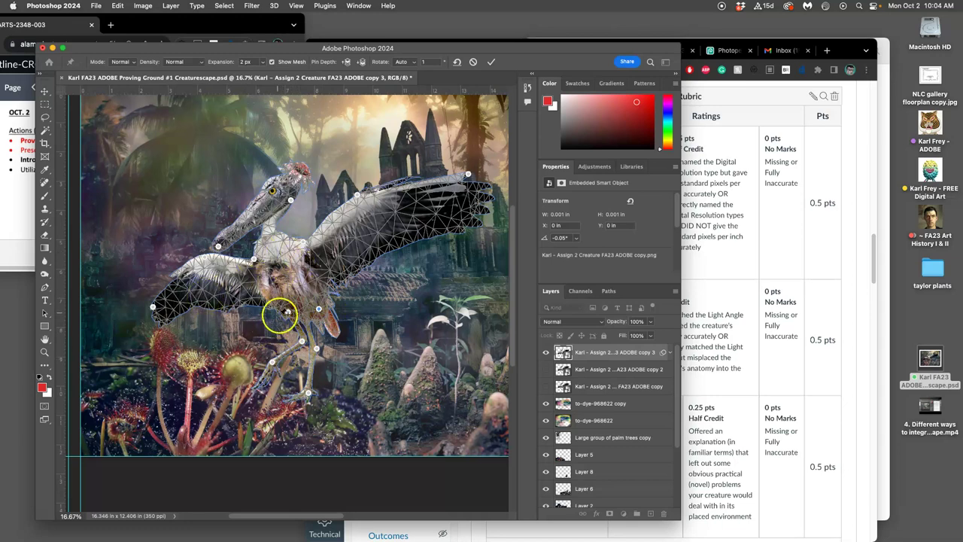
Step: Pull the bent leg's lower pin outward and lower the tip and upper edge of the larger wing
drag(271, 364, 246, 362)
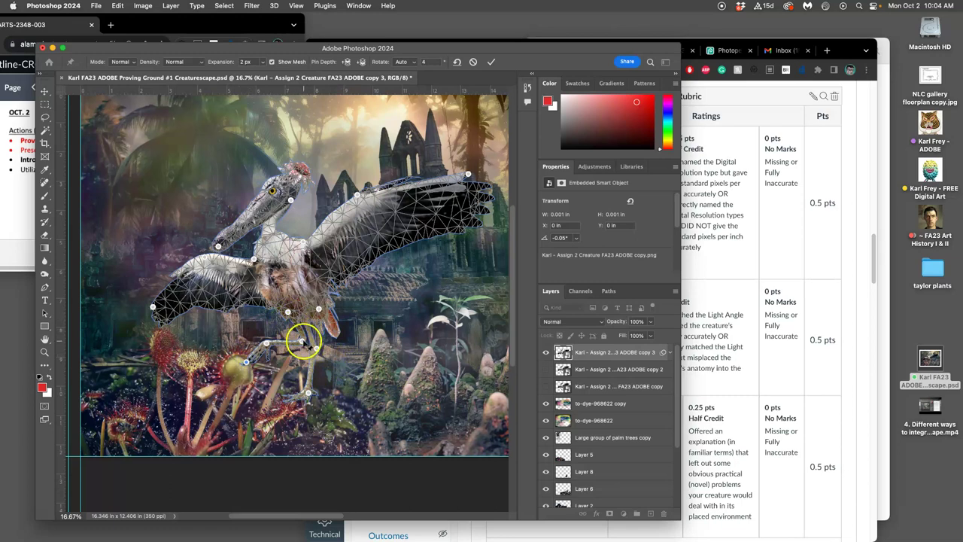
drag(302, 341, 299, 342)
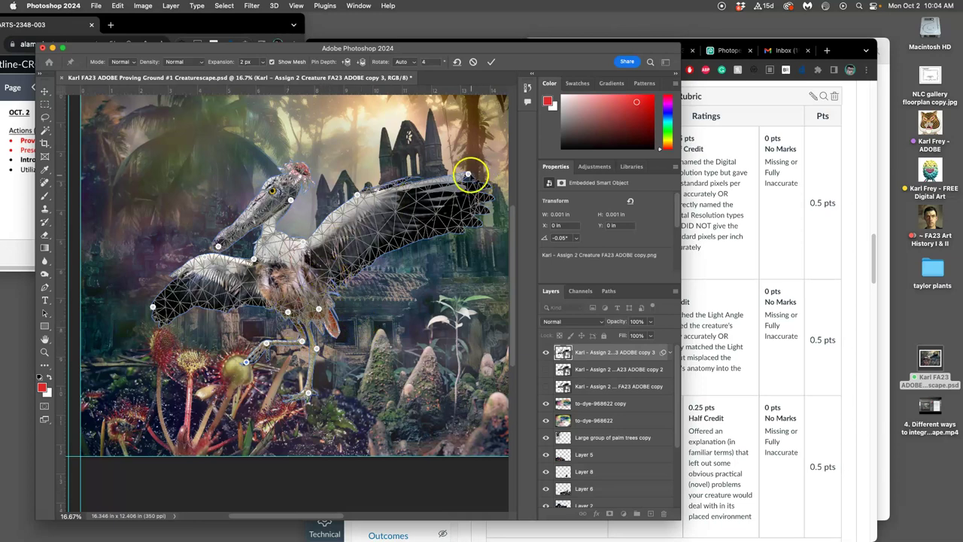
click(467, 175)
drag(467, 175, 469, 200)
drag(357, 195, 335, 210)
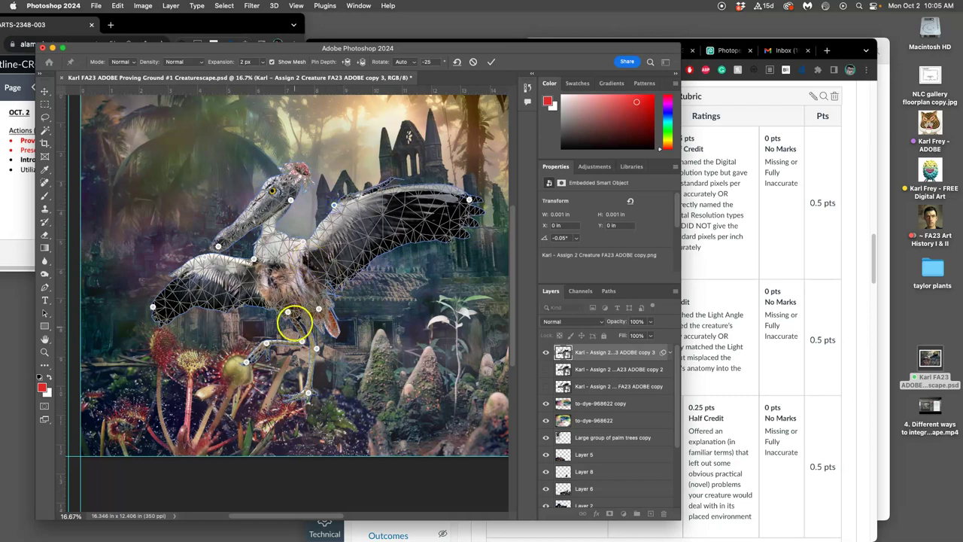
Step: Pull the tail feather outward and raise the smaller wing's tip slightly with Puppet Warp pins
click(319, 309)
drag(338, 334, 344, 327)
drag(153, 307, 155, 298)
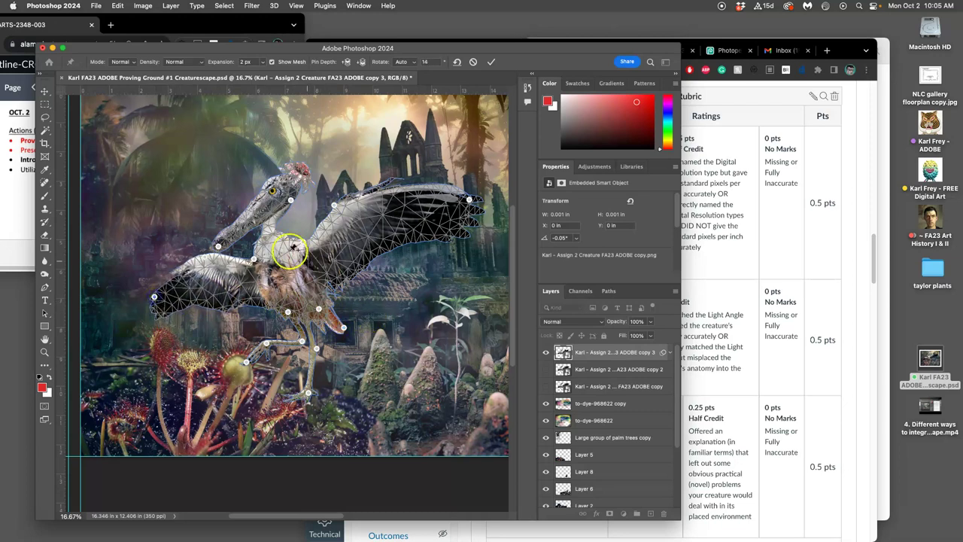
Step: Nudge the beak tip and head pins slightly, and pin the neck and the back of the creature's head crest with Puppet Warp
drag(218, 242, 217, 241)
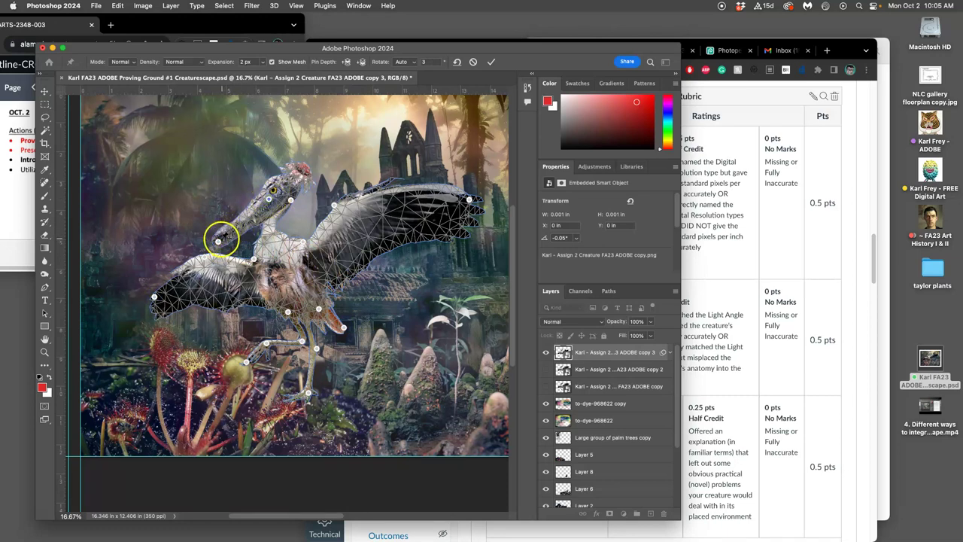
drag(218, 242, 219, 240)
click(281, 207)
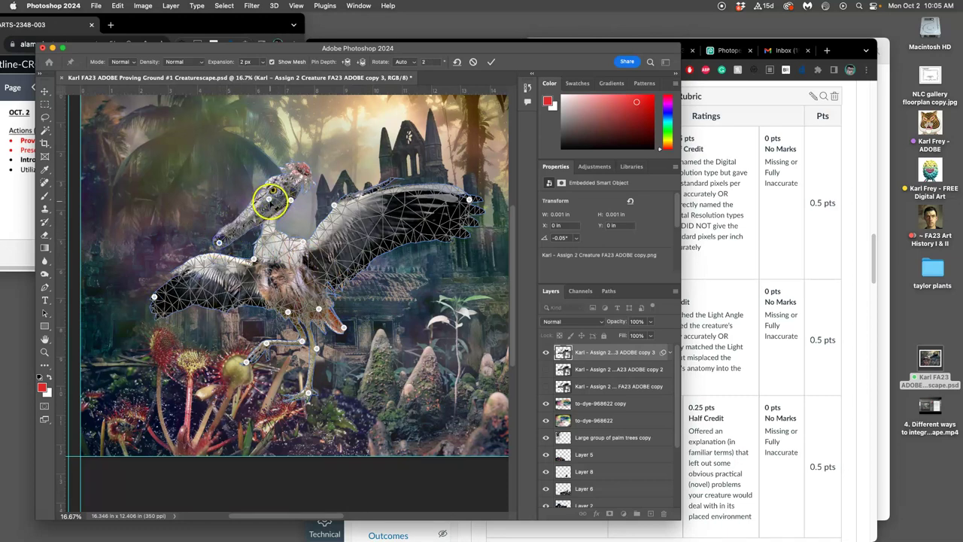
drag(269, 199, 269, 201)
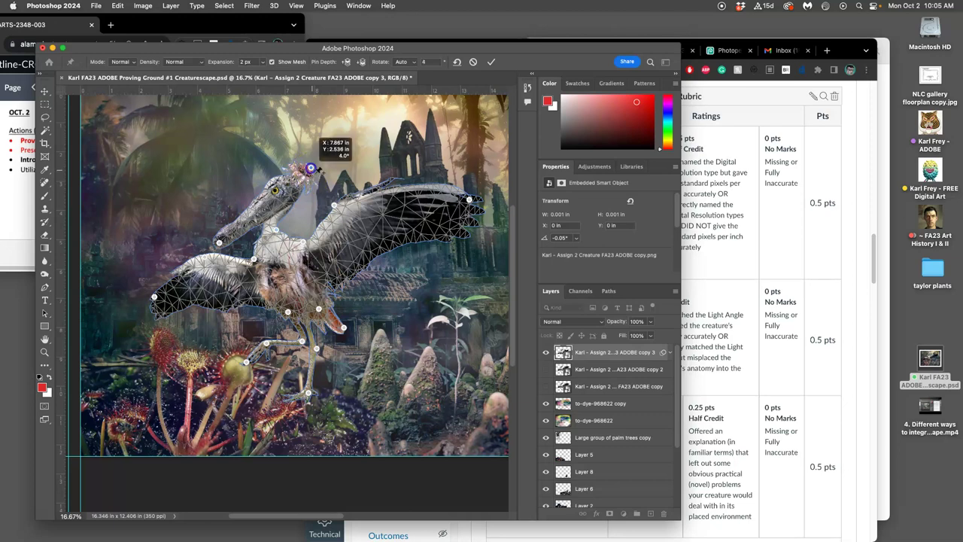
drag(315, 171, 317, 174)
click(221, 240)
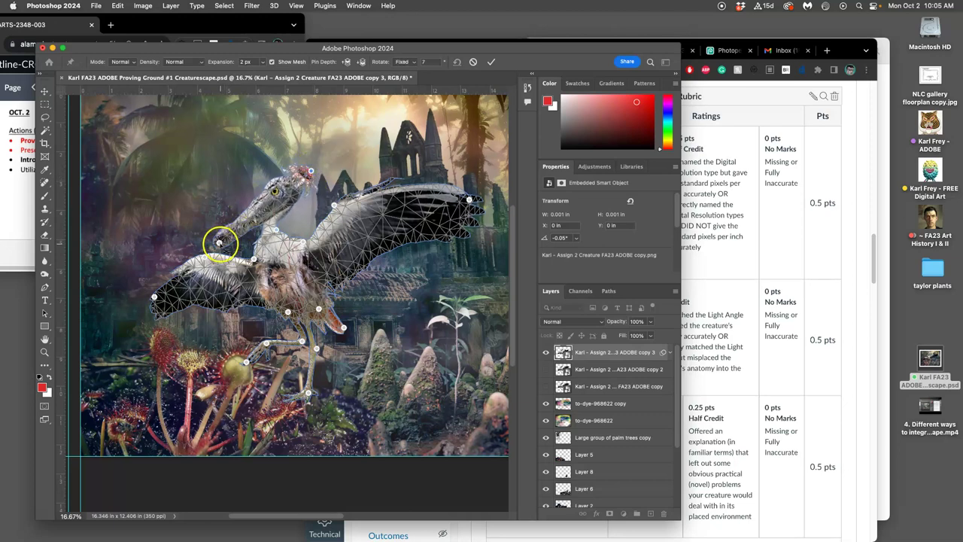
Step: Try pulling the head crest and beak tip pins to new positions, and undo each pull
drag(311, 171, 308, 168)
key(super+z)
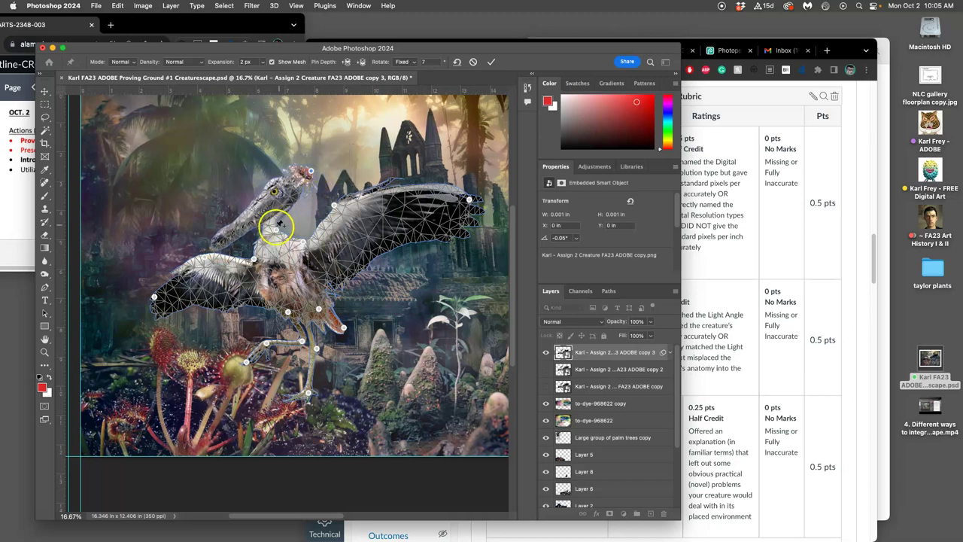
click(262, 235)
click(219, 245)
drag(218, 245, 215, 237)
key(super+z)
click(279, 196)
drag(311, 171, 315, 175)
key(super+z)
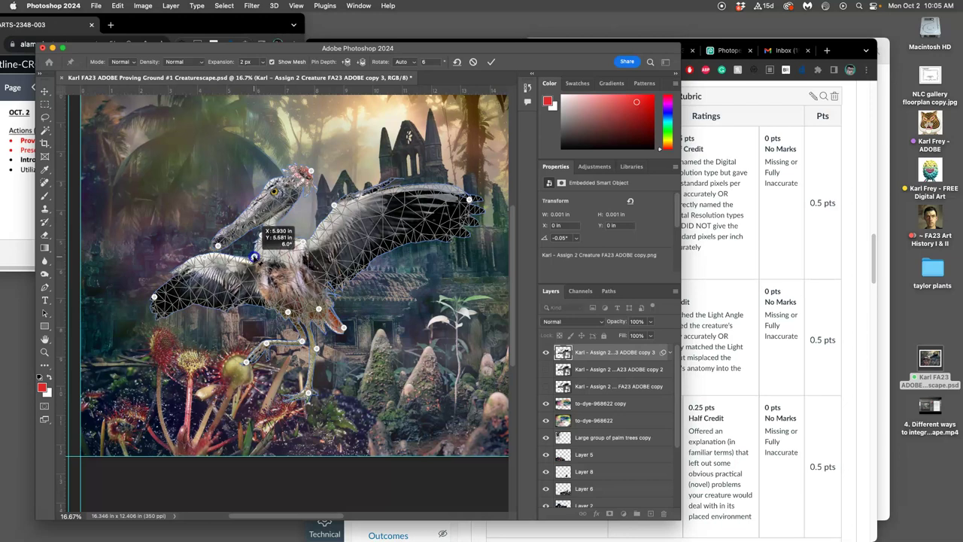
Step: Nudge the pin at the smaller wing's base, check the upper leg pin, and apply the Puppet Warp
drag(197, 271, 205, 259)
drag(288, 311, 288, 312)
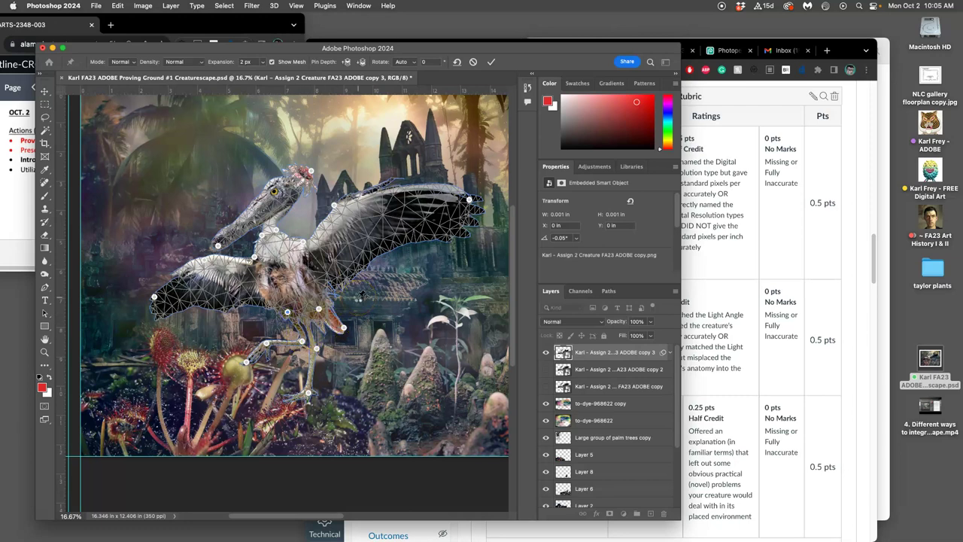
key(Return)
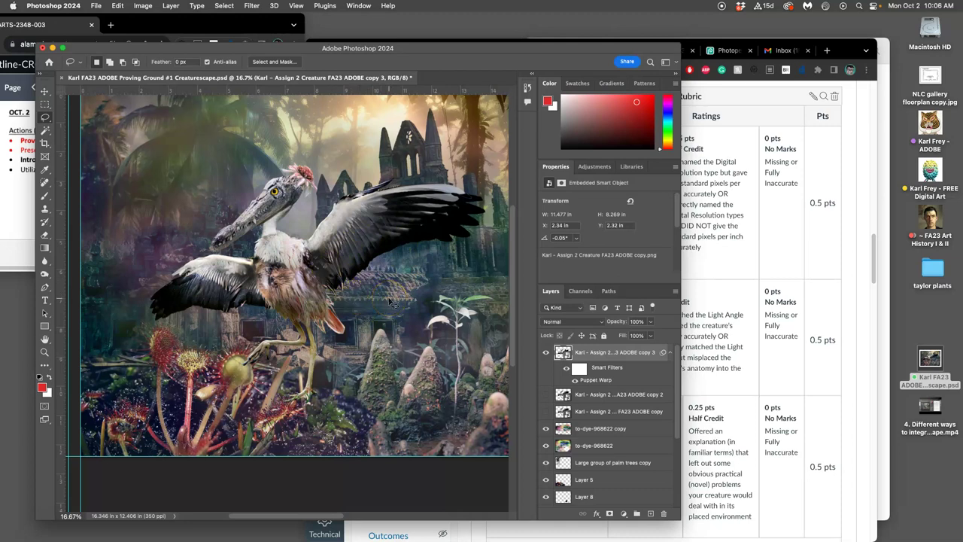
Step: Compare the creature before and after the Puppet Warp by undoing and redoing it, leaving the warp applied
key(super+z)
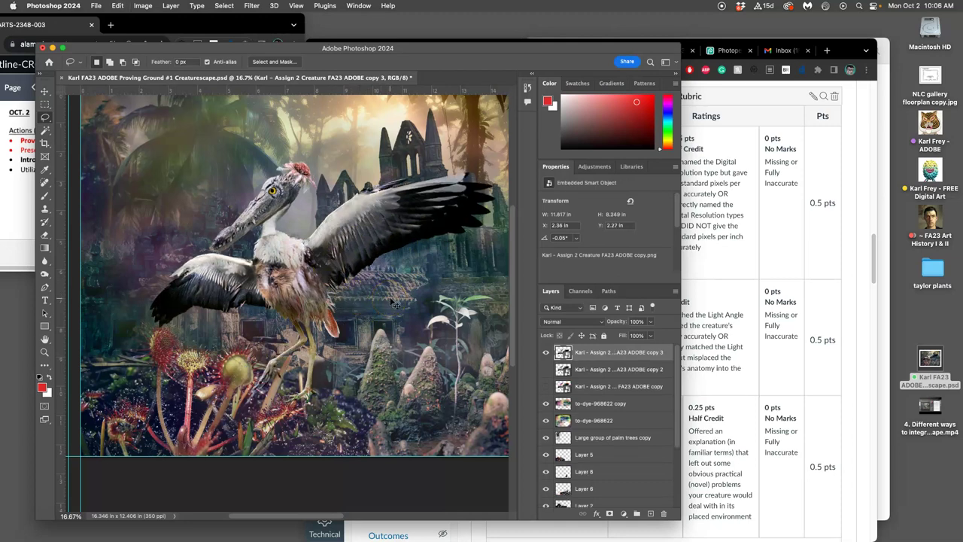
click(527, 87)
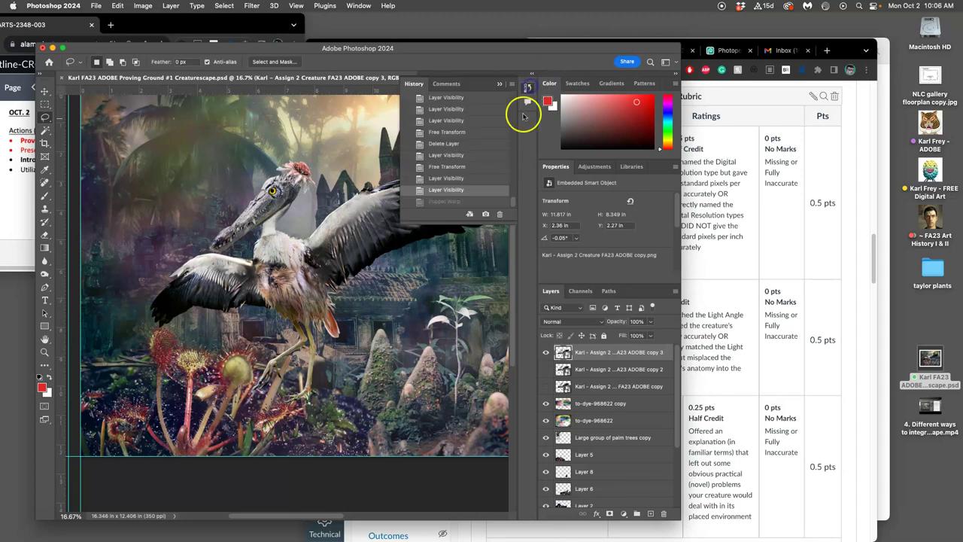
click(452, 201)
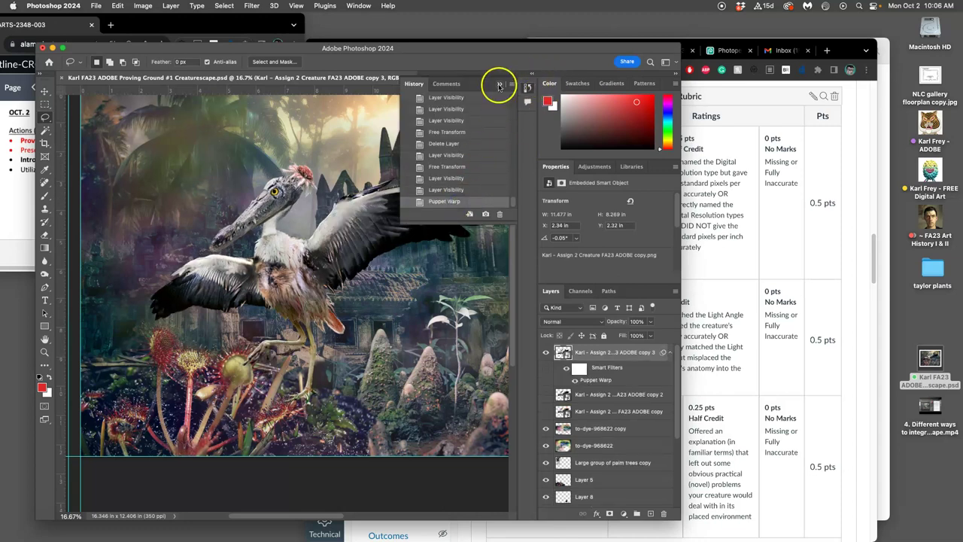
click(499, 85)
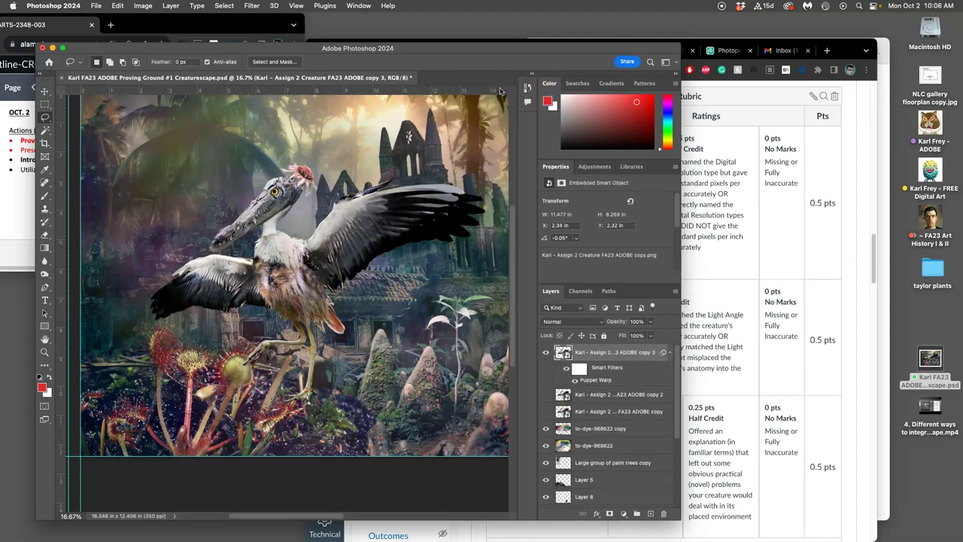
key(super+z)
key(super+shift+z)
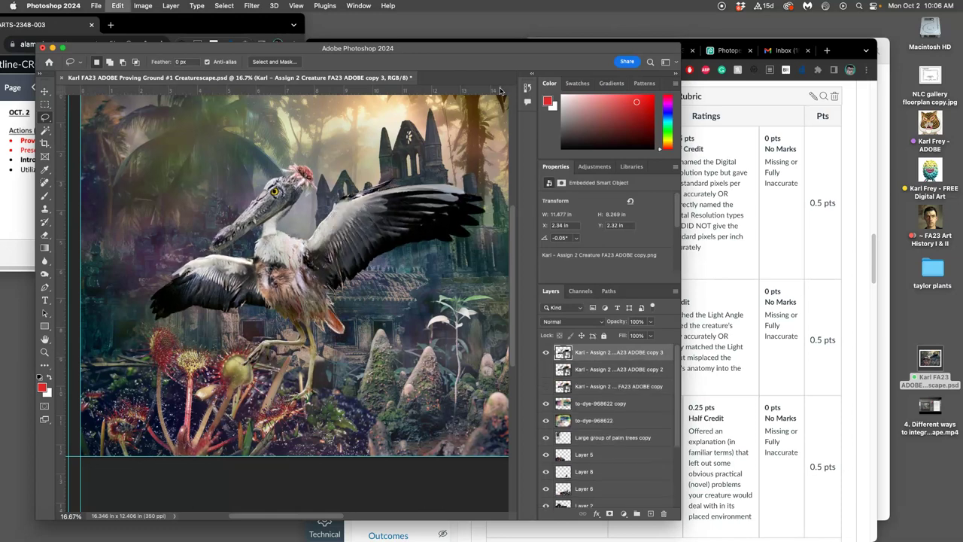
key(super+z)
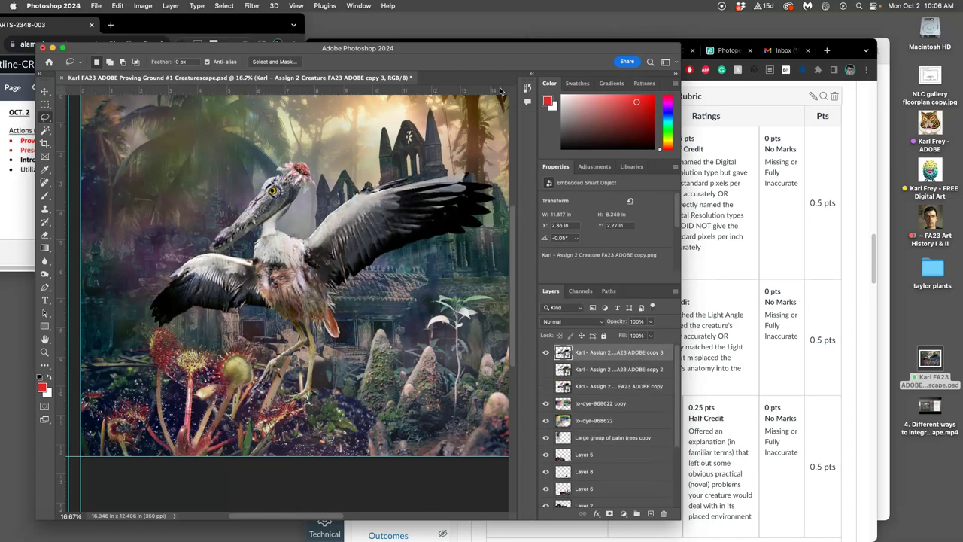
key(super+shift+z)
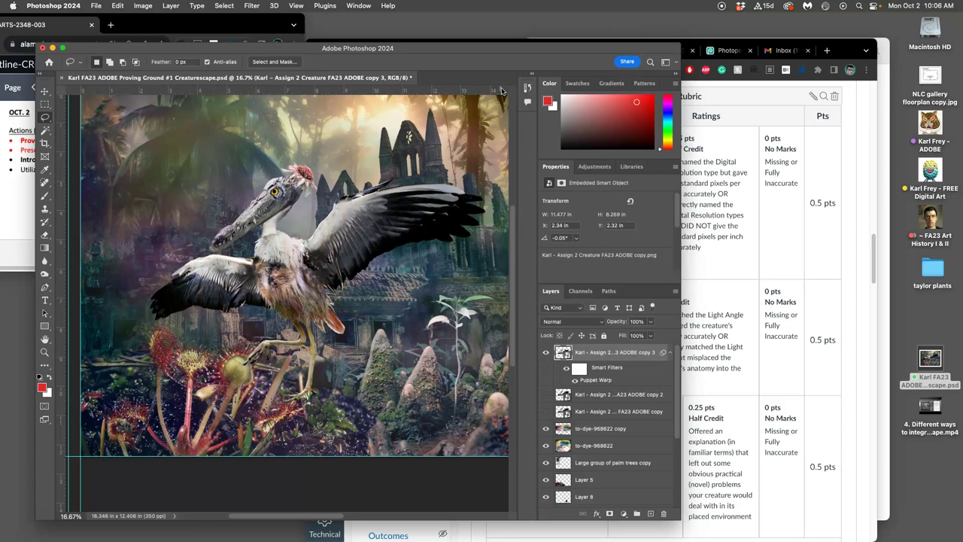
key(super+z)
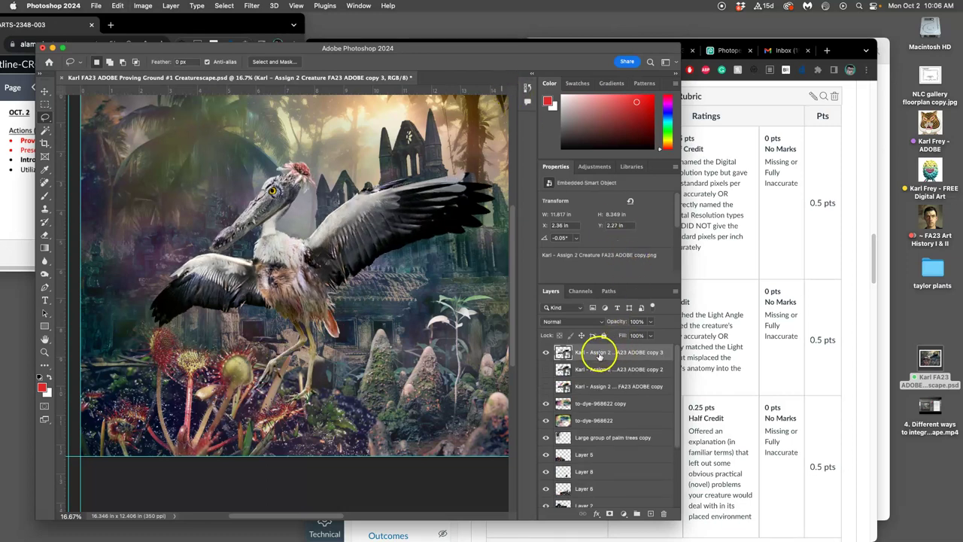
key(super+z)
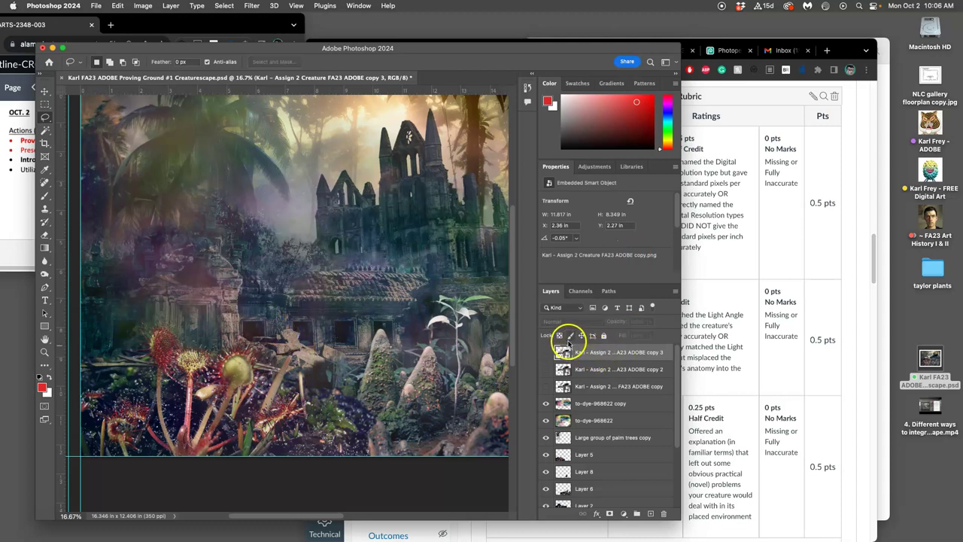
key(super+comma)
key(super+shift+z)
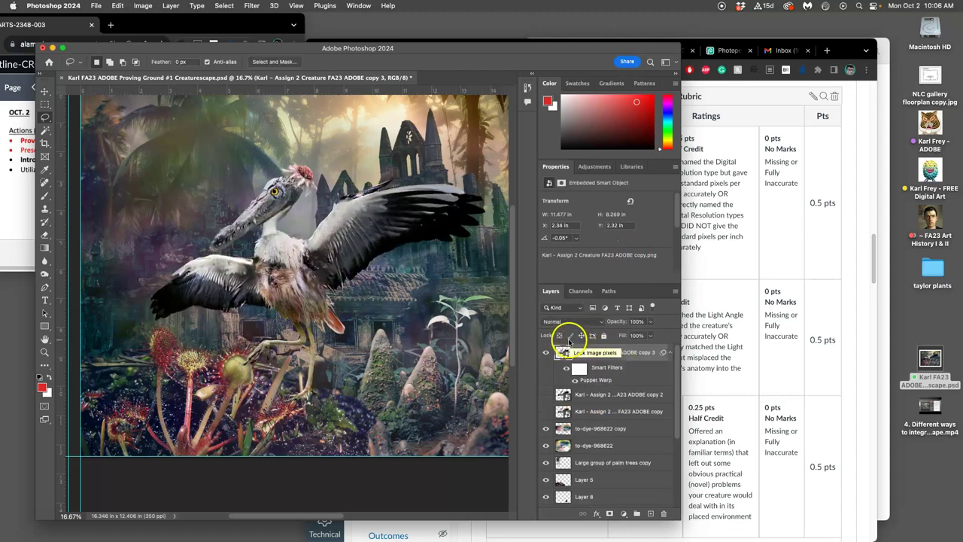
Step: Show and select the creature layer ending in "copy 2" and hide the warped layer ending in "copy 3"
click(546, 394)
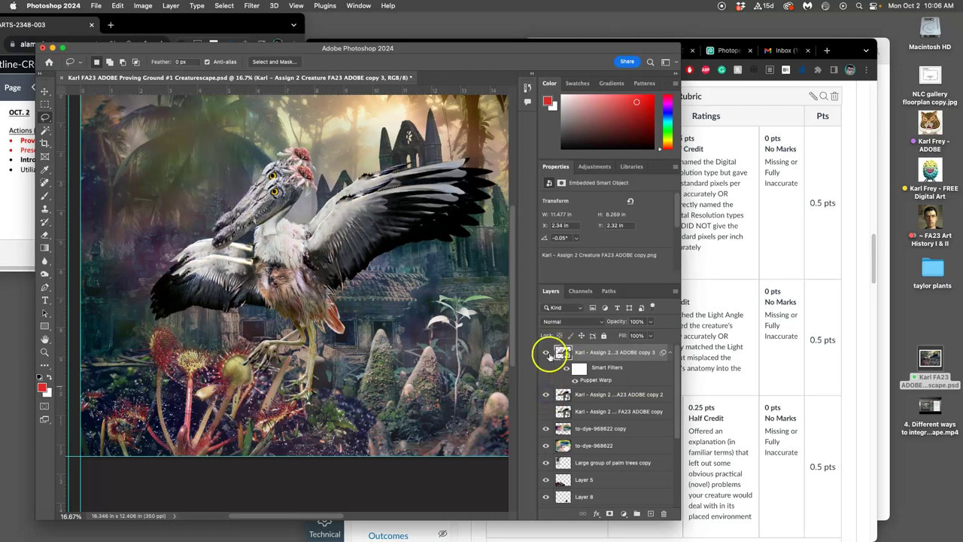
click(546, 352)
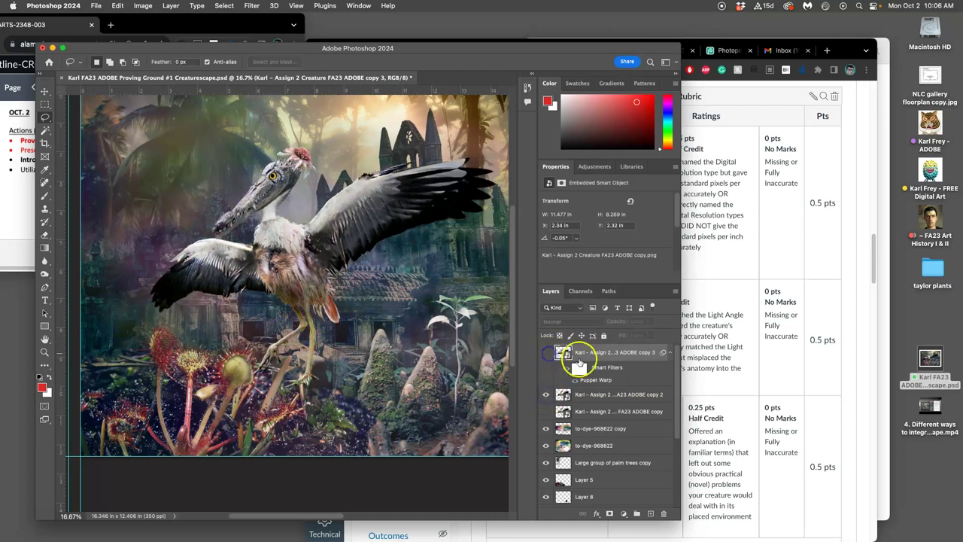
click(591, 397)
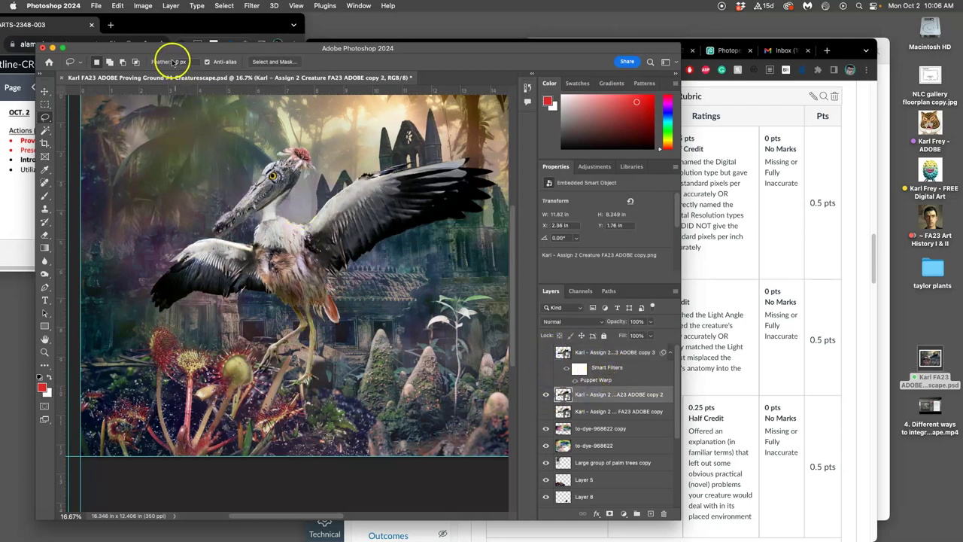
Step: Start Puppet Warp on the creature copy and add pins at the tail base, chest, upper leg, both leg joints and standing foot
click(118, 5)
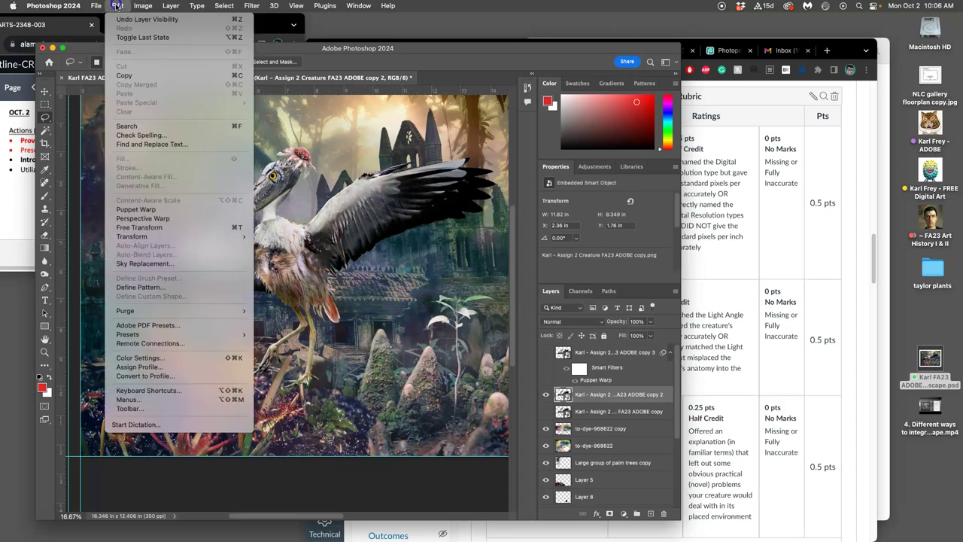
click(147, 210)
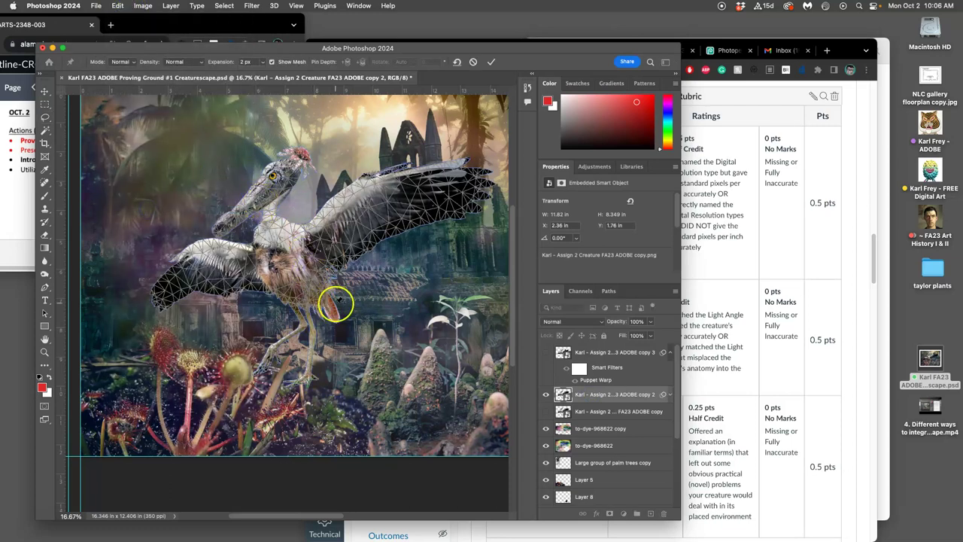
click(323, 285)
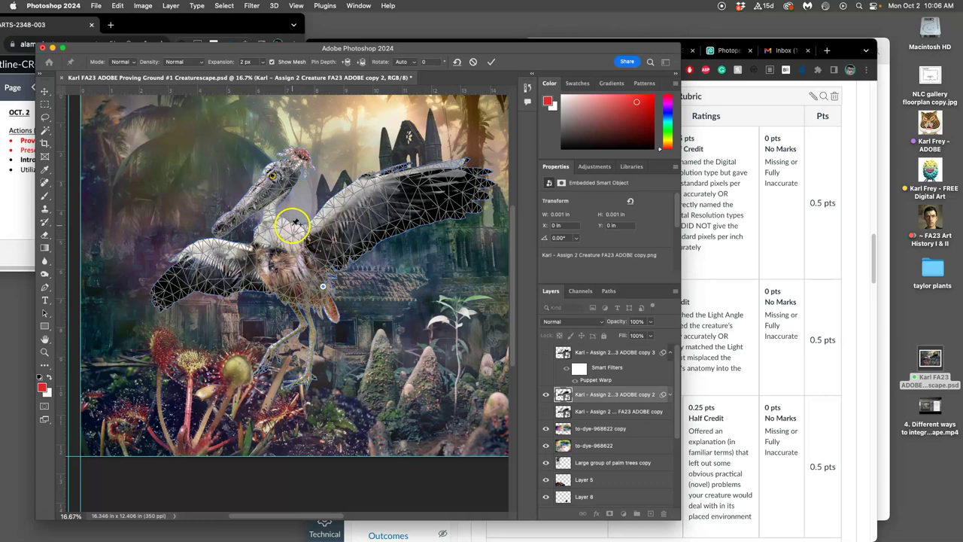
click(292, 225)
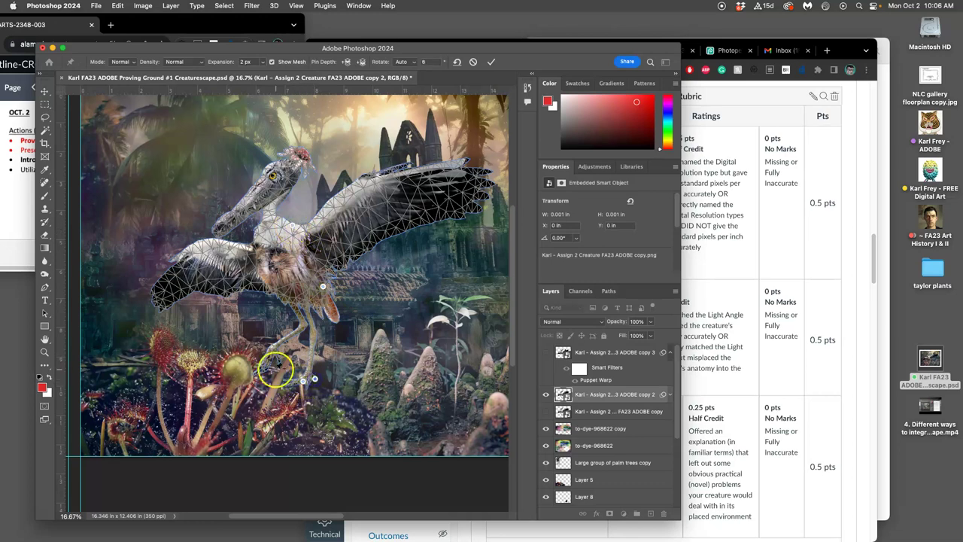
drag(314, 377, 313, 334)
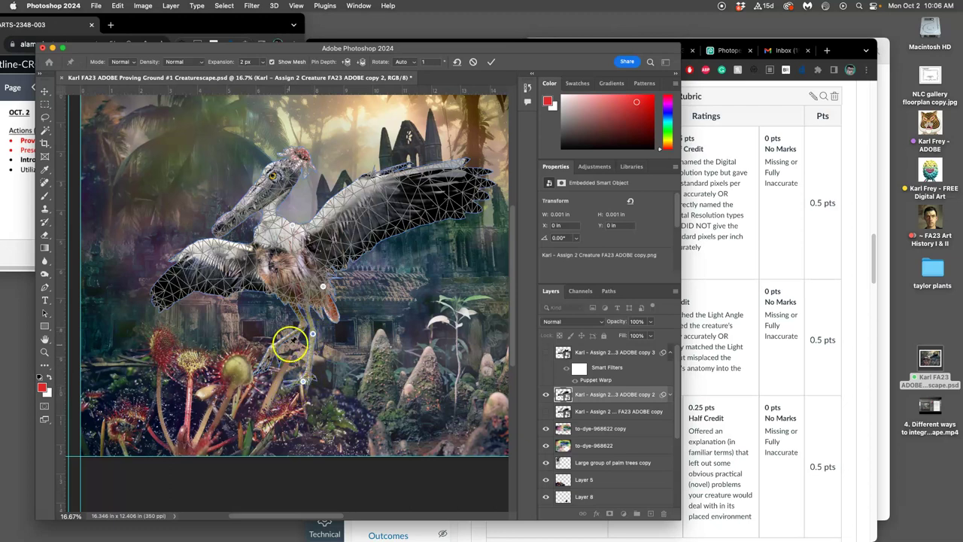
click(304, 326)
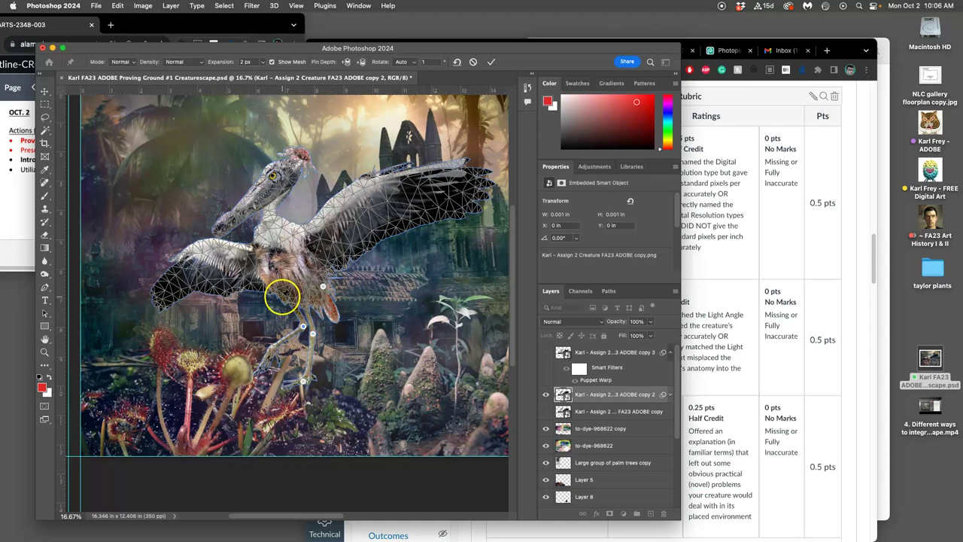
Step: Pin the bent leg's lower section, pull it slightly down and outward, and nudge that leg's joint outward
click(273, 344)
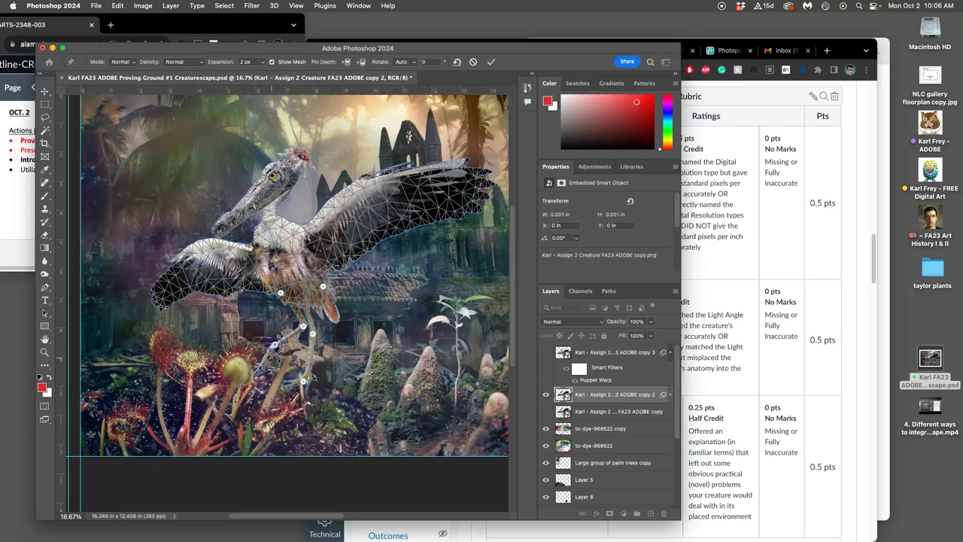
drag(275, 345, 271, 348)
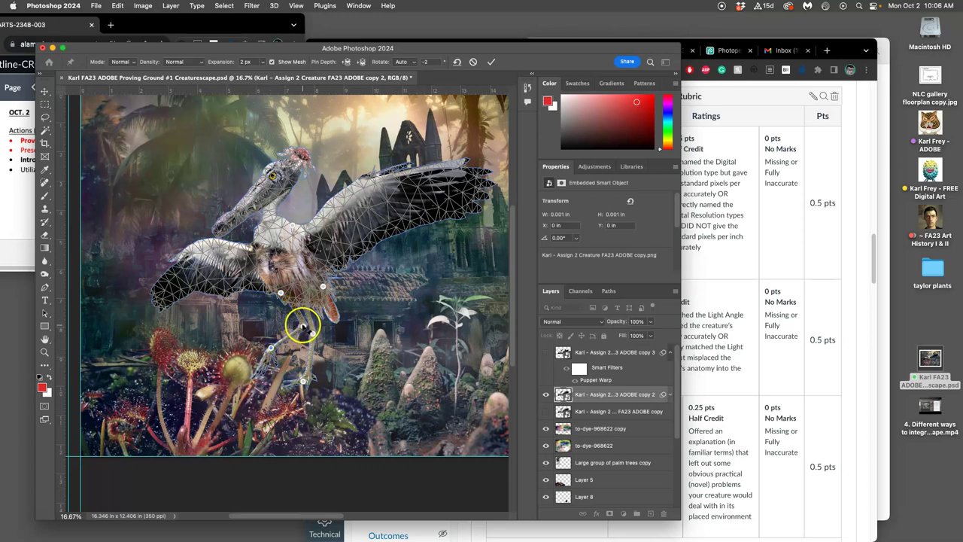
drag(303, 327, 301, 326)
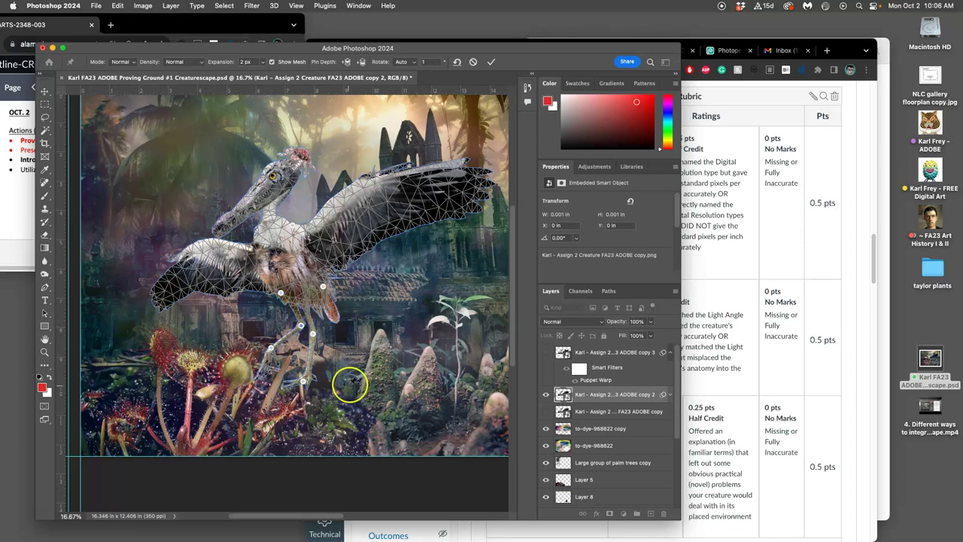
Step: Pin both wings, pulling their tips and the larger wing's upper edge slightly outward
click(203, 240)
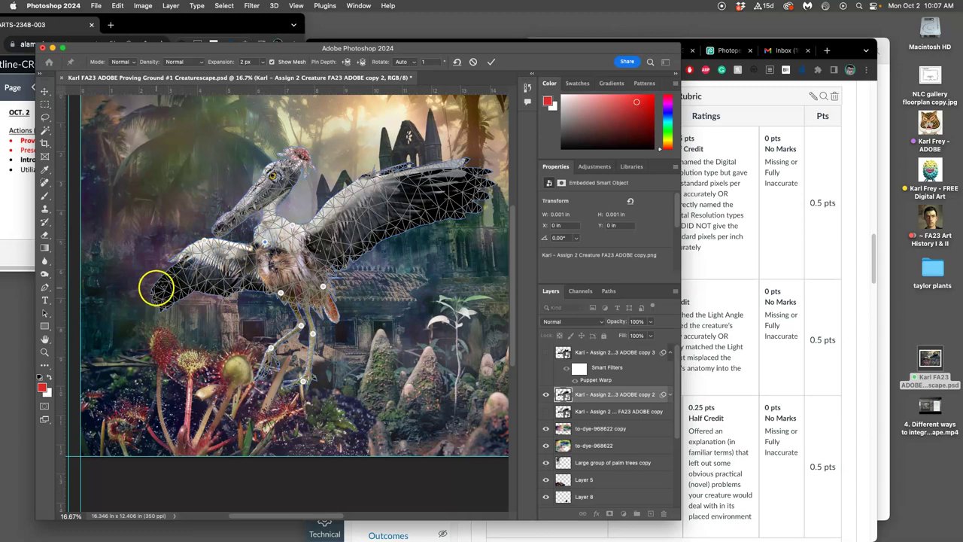
drag(157, 286, 150, 290)
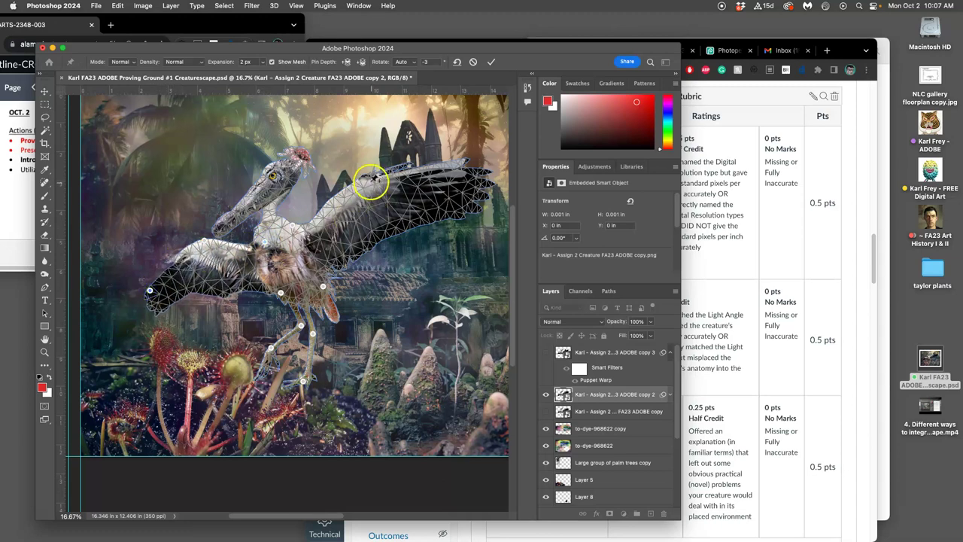
click(367, 180)
click(457, 163)
drag(457, 163, 463, 164)
click(364, 178)
drag(368, 179, 373, 174)
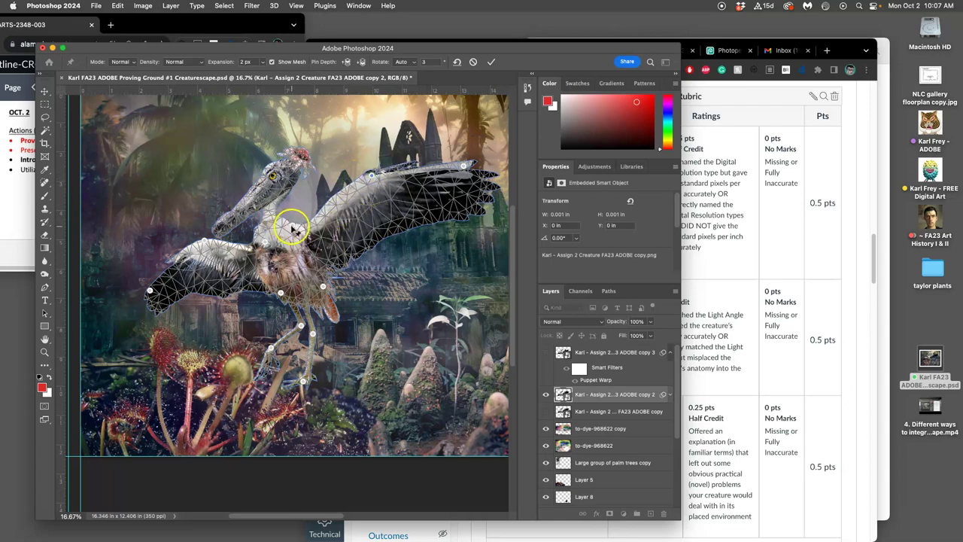
Step: Shift the chest pin toward the larger wing, nudge the smaller wing's base pin, and pin the back of the head crest
mouse_move(292, 230)
mouse_down()
mouse_move(297, 217)
mouse_move(296, 228)
mouse_up()
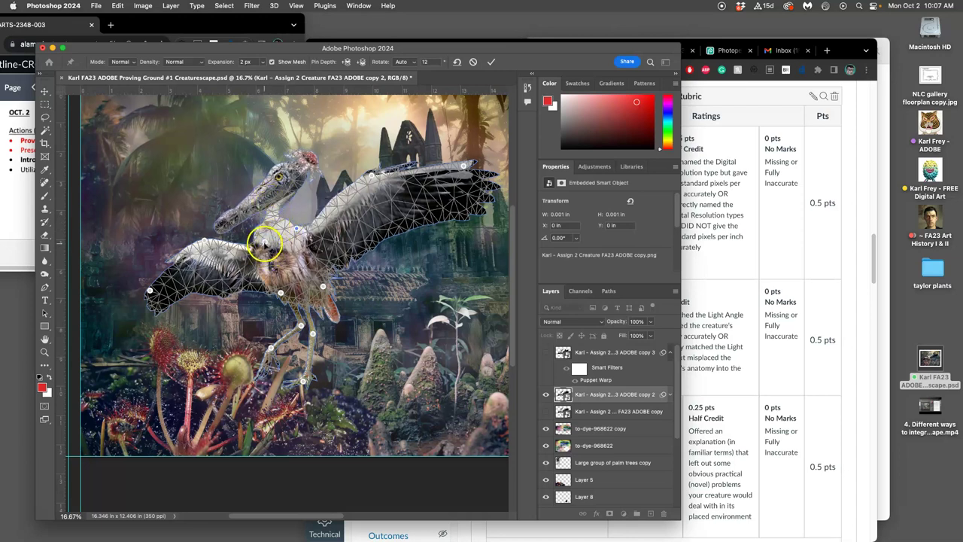
drag(263, 242, 265, 241)
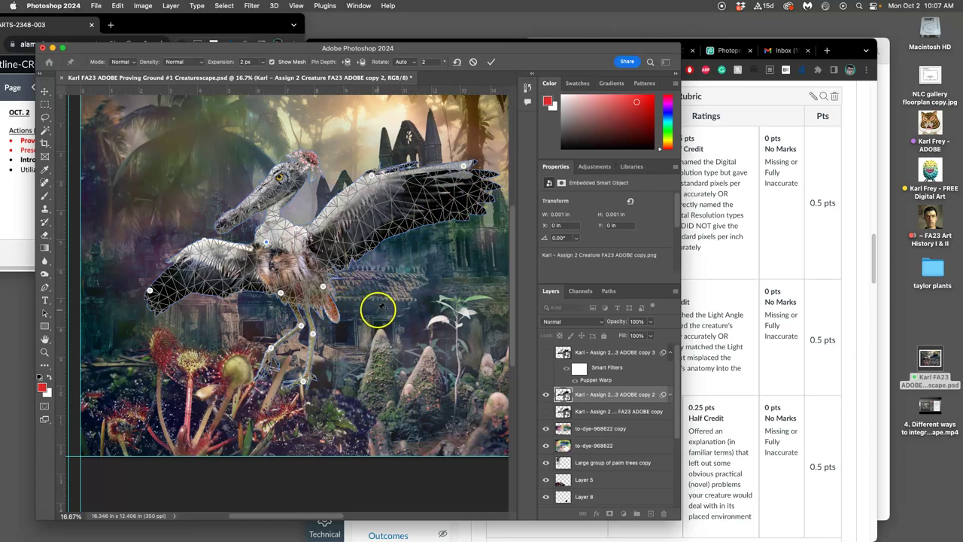
drag(320, 163, 320, 162)
click(343, 216)
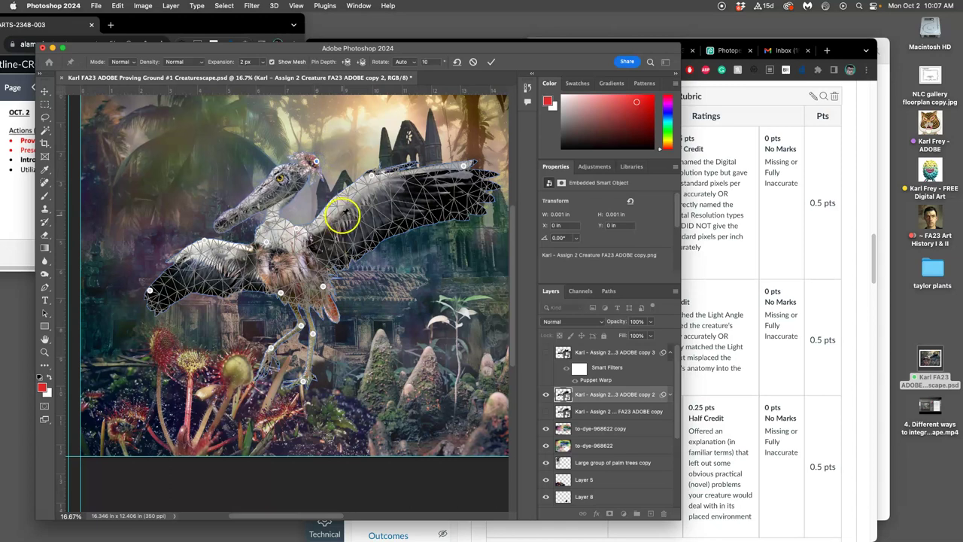
Step: Apply the Puppet Warp to creature copy 2 for a before-and-after comparison, and undo it
key(Return)
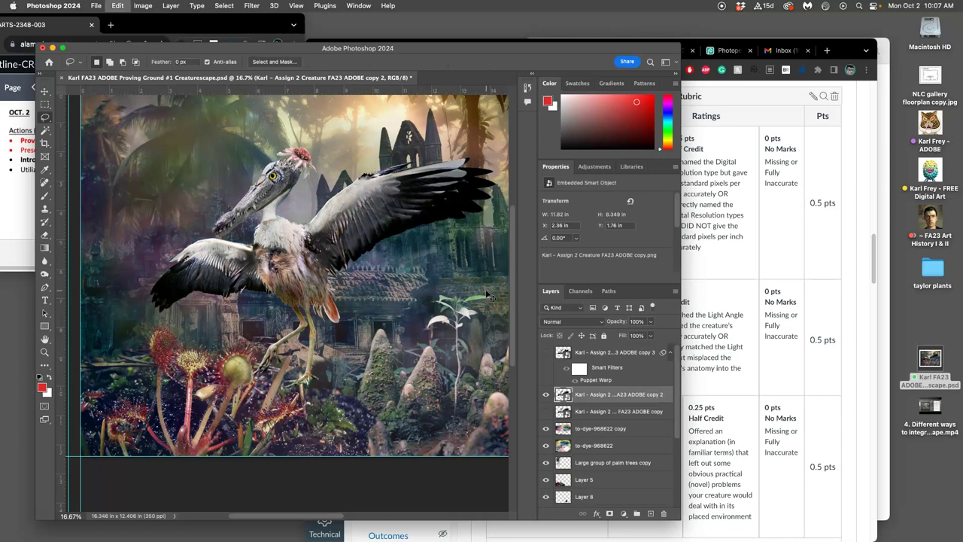
key(shift+super+z)
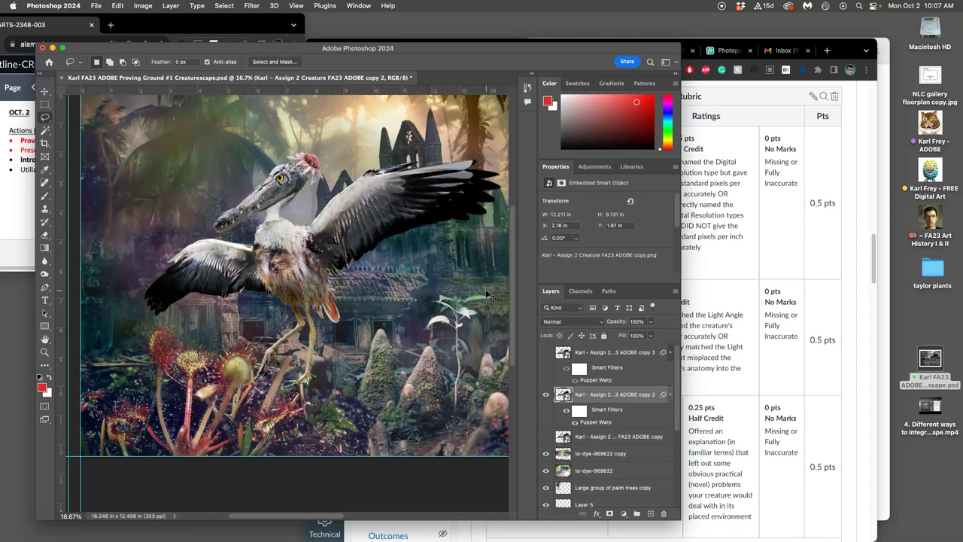
key(super+z)
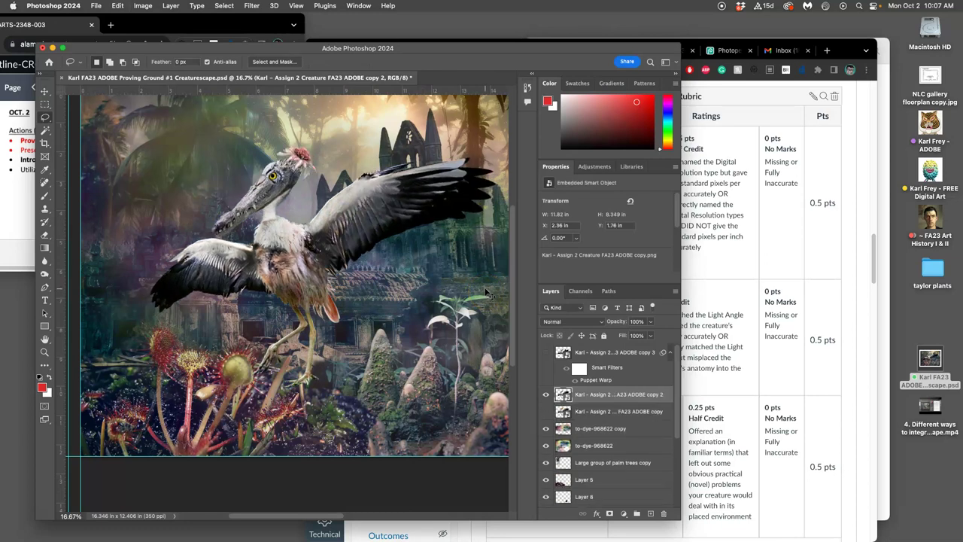
Step: Toggle the visibility of creature copies 2 and 3 to compare the unwarped pose with the warped one
click(546, 352)
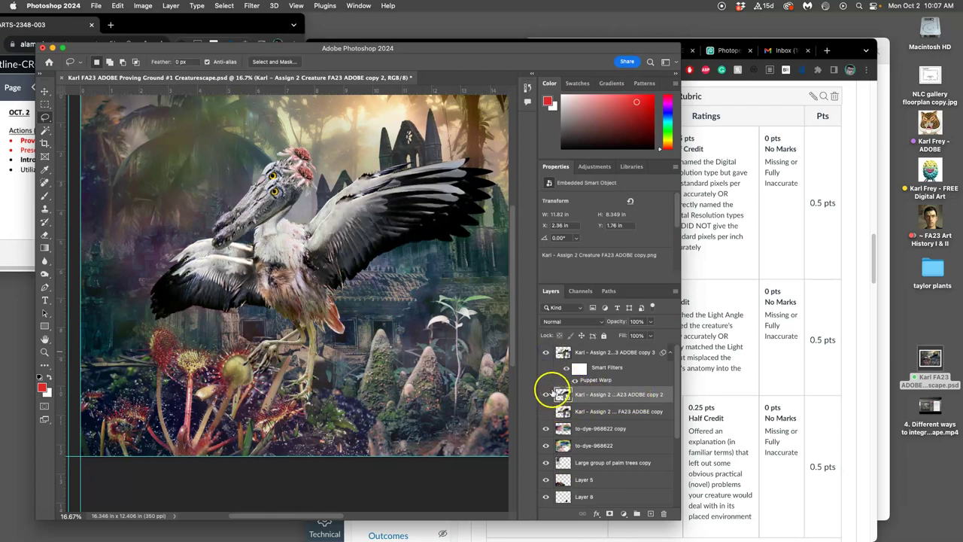
click(546, 352)
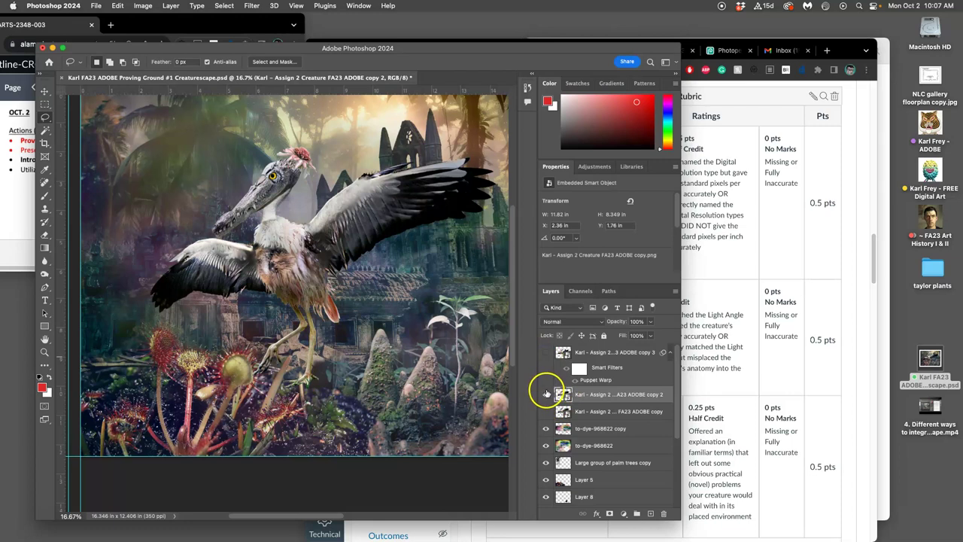
click(546, 394)
click(546, 352)
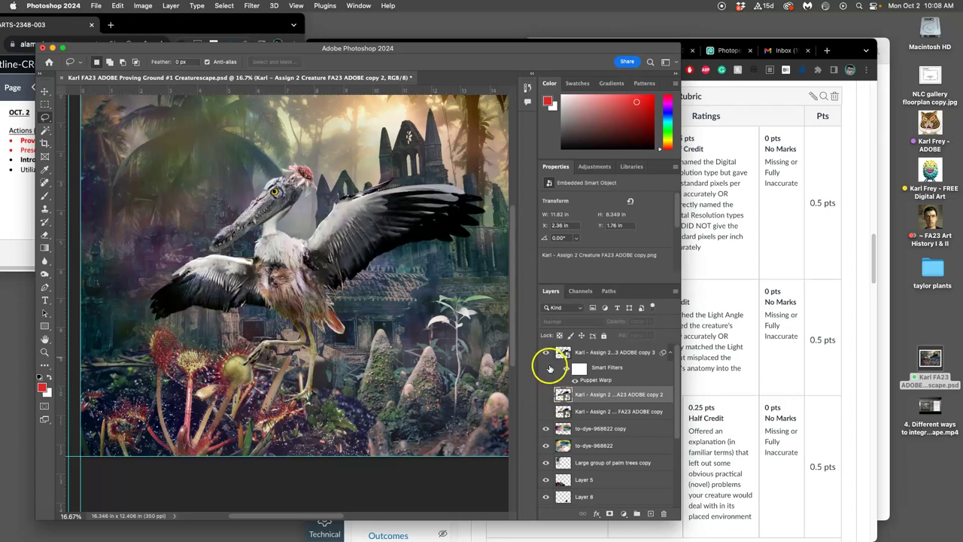
click(546, 394)
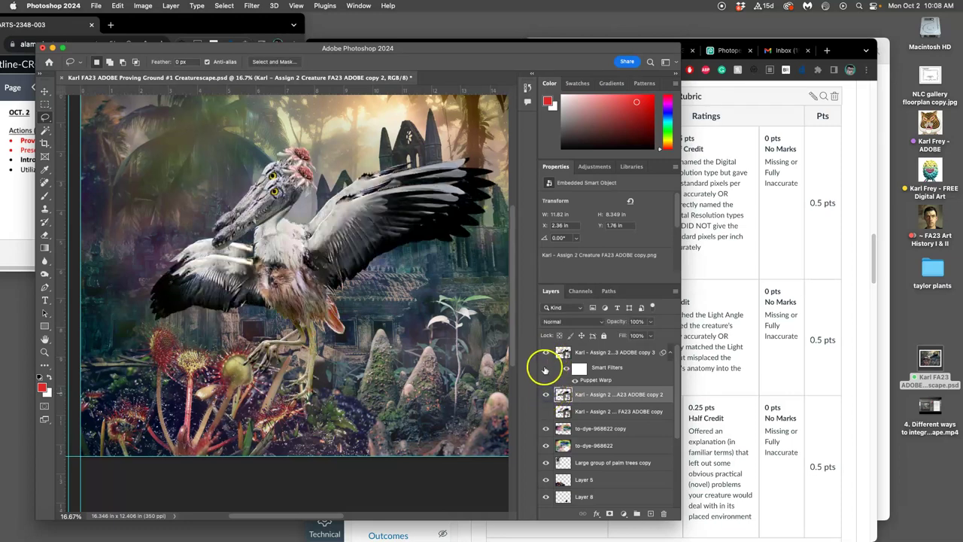
Step: Hide creature copy 3 and move copy 2 slightly downward to about X 2.51 in, Y 2.5 in
click(546, 352)
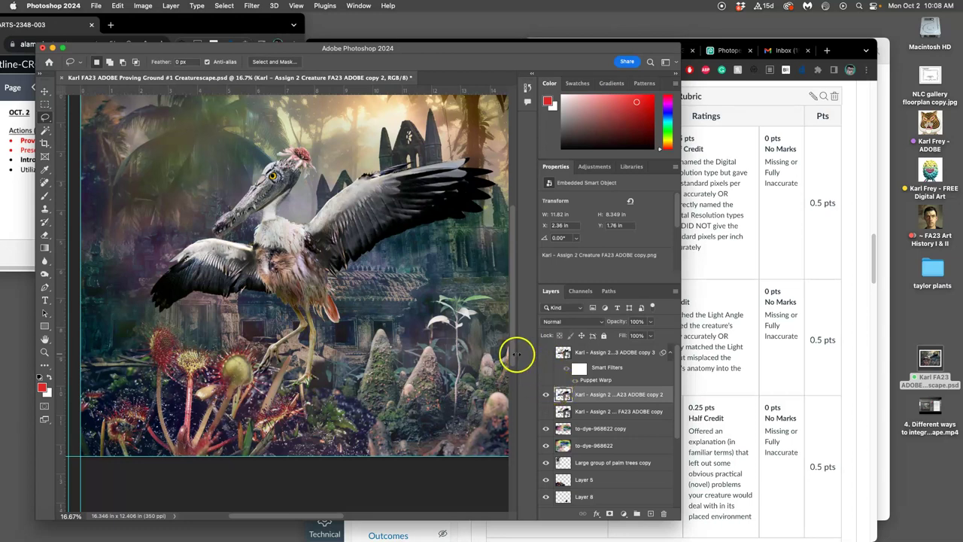
click(44, 90)
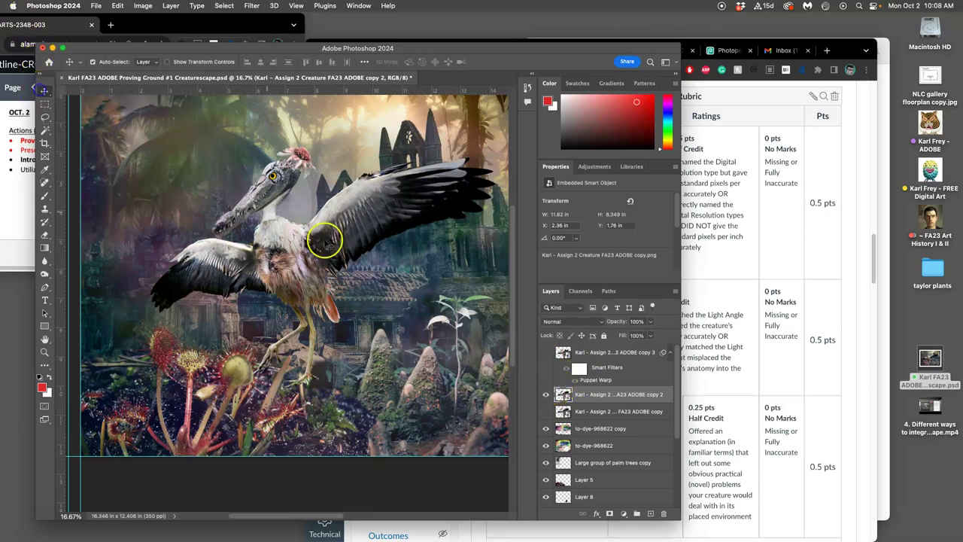
drag(339, 248, 326, 265)
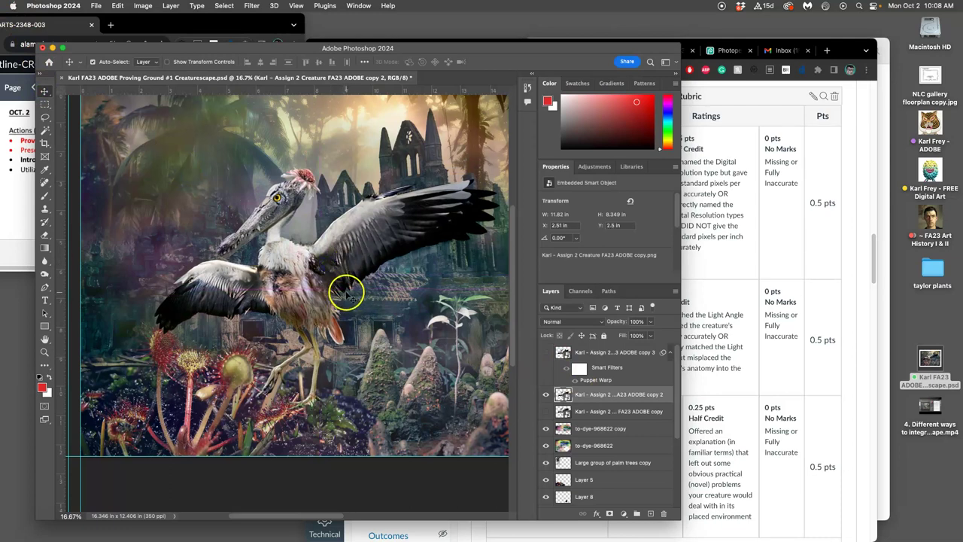
Step: Compare the repositioned creature copy 2 with copy 3 by showing them in turn, leaving only copy 3 shown
click(546, 353)
click(547, 353)
click(546, 394)
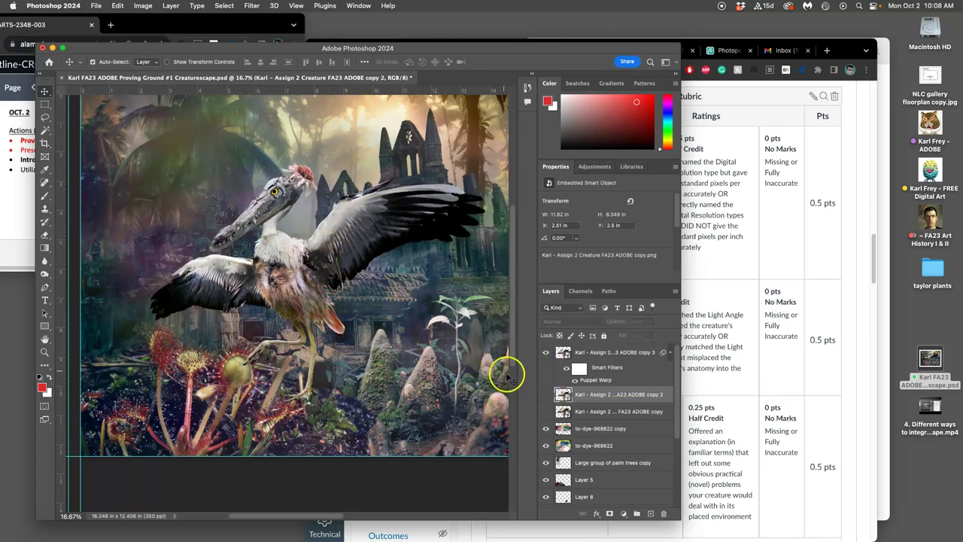
click(546, 394)
click(547, 377)
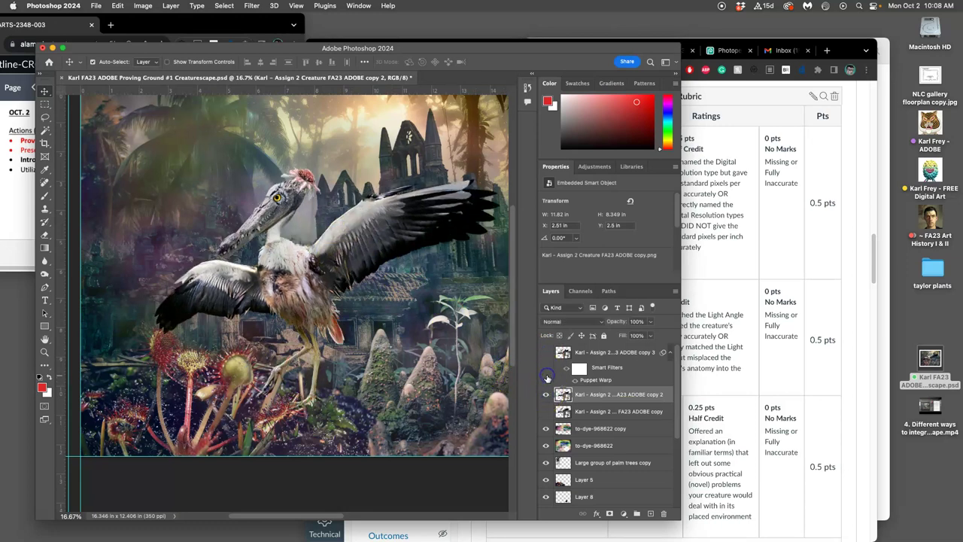
click(545, 355)
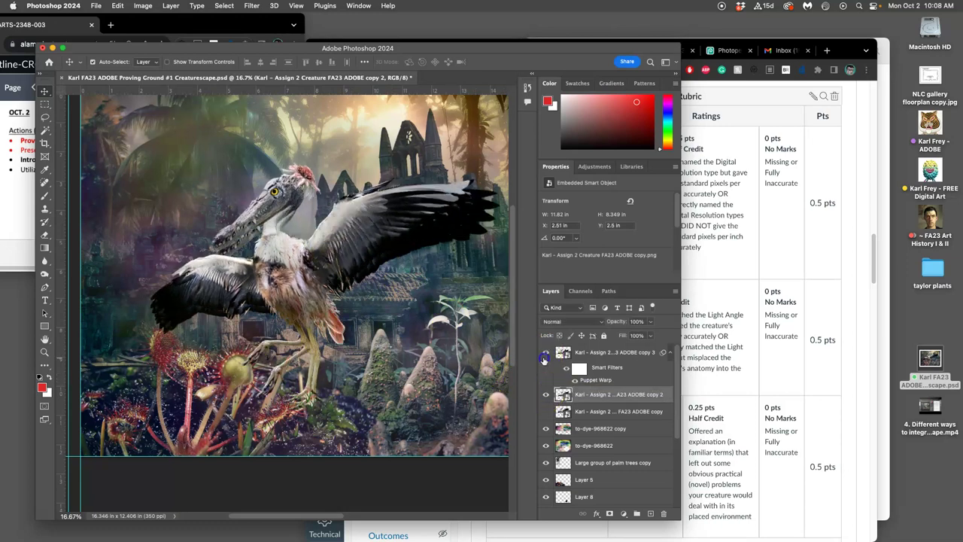
click(545, 395)
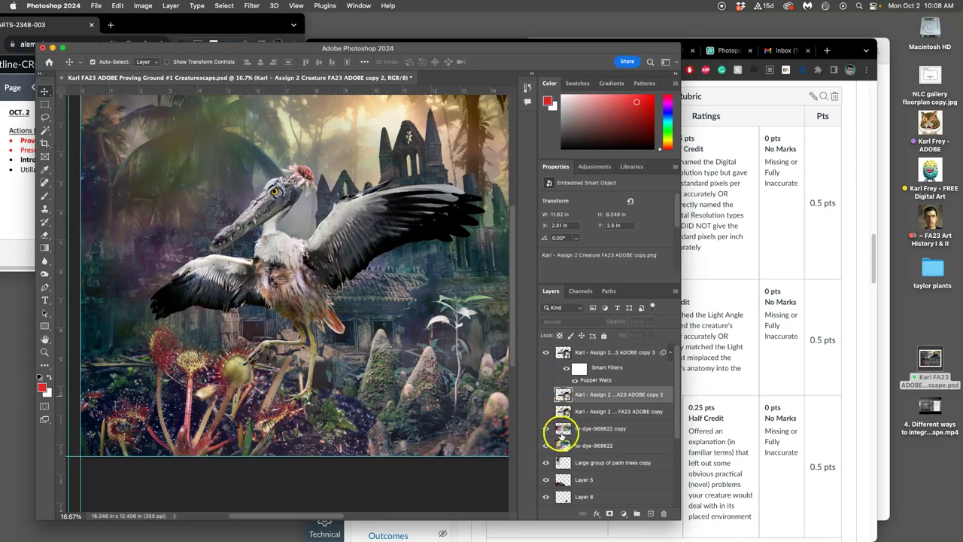
Step: Compare the first creature copy with copy 3 by toggling their visibility, leaving only the first copy shown
click(546, 412)
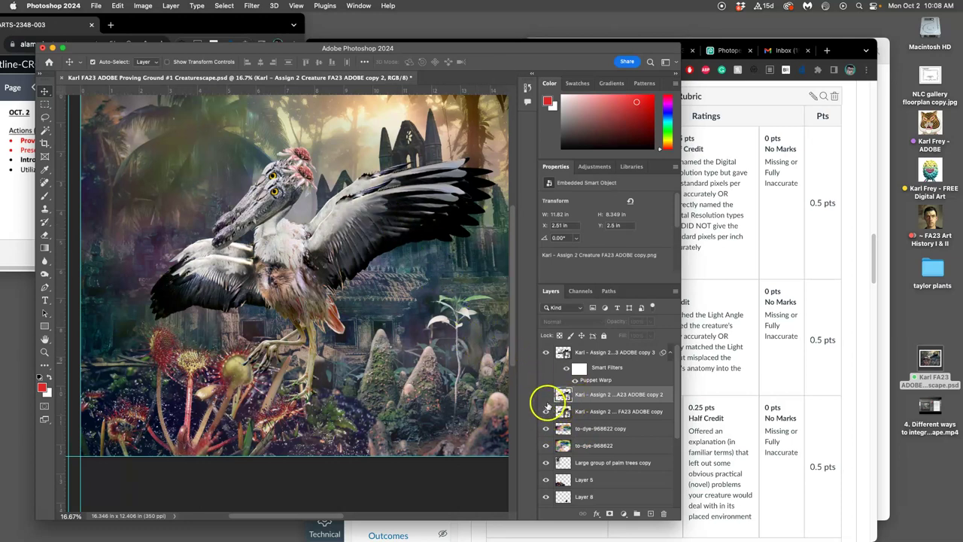
click(545, 412)
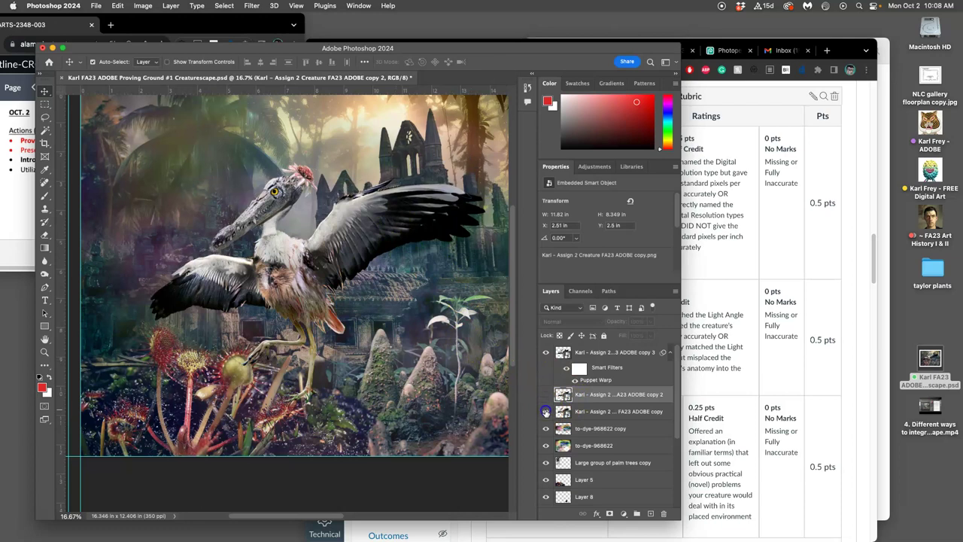
click(546, 410)
click(546, 352)
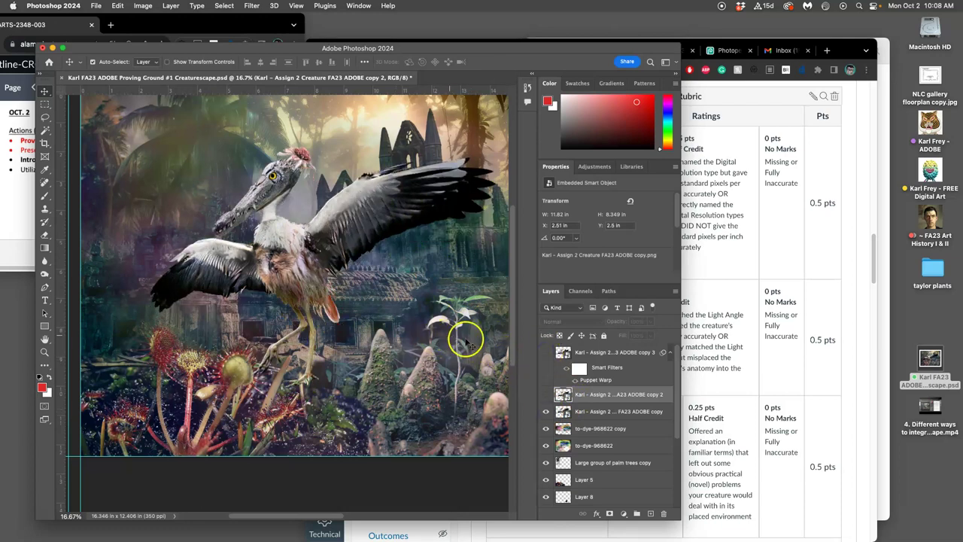
Step: Send the first creature copy backward through the layer stack until it sits behind Layer 1
click(595, 413)
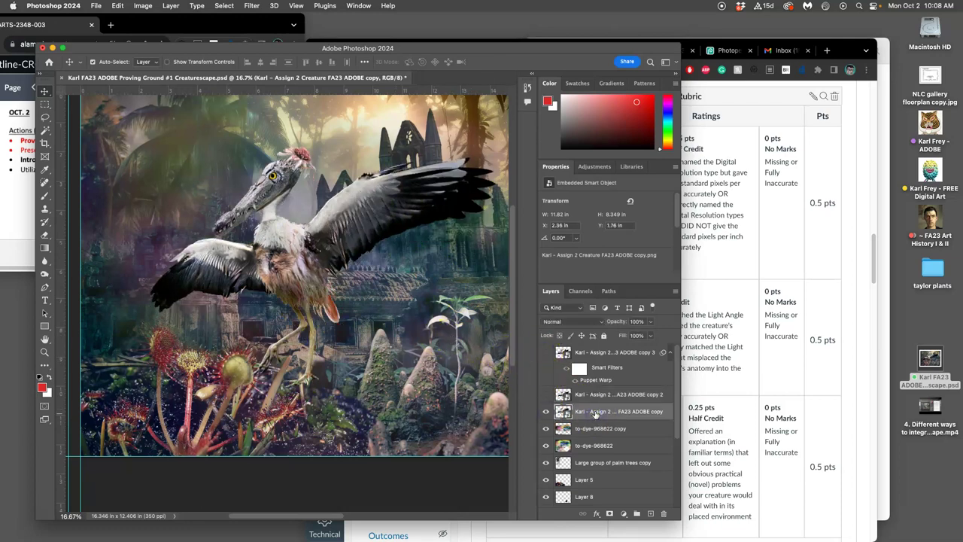
key(super+bracketleft)
key(super+bracketleft)
key(super+bracketleft)
key(super+bracketleft)
key(super+bracketleft)
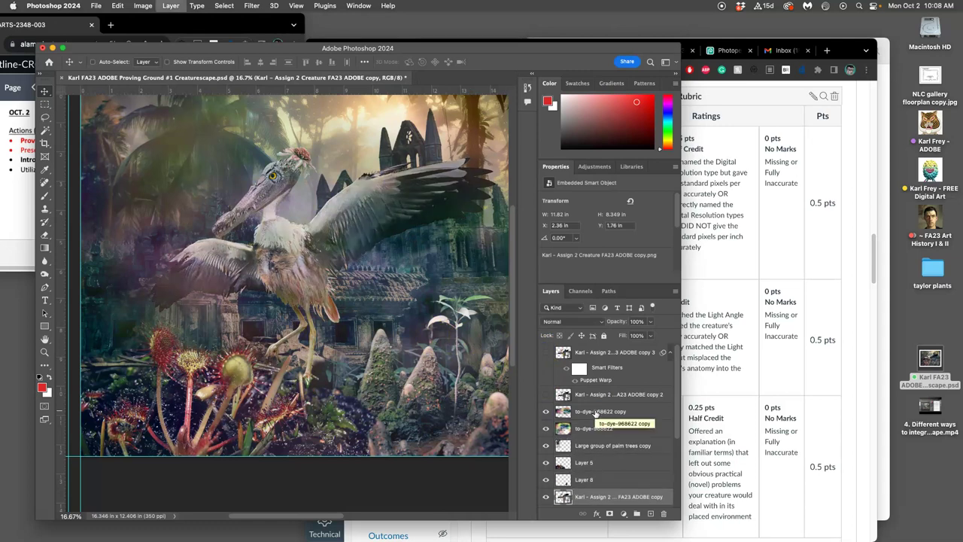
key(super+bracketleft)
key(super+bracketleft)
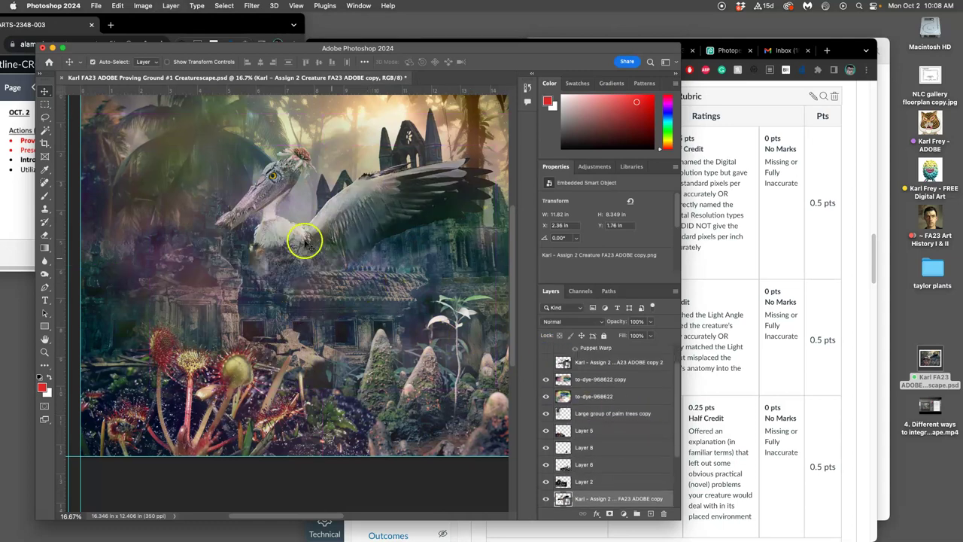
key(super+bracketleft)
key(super+bracketleft)
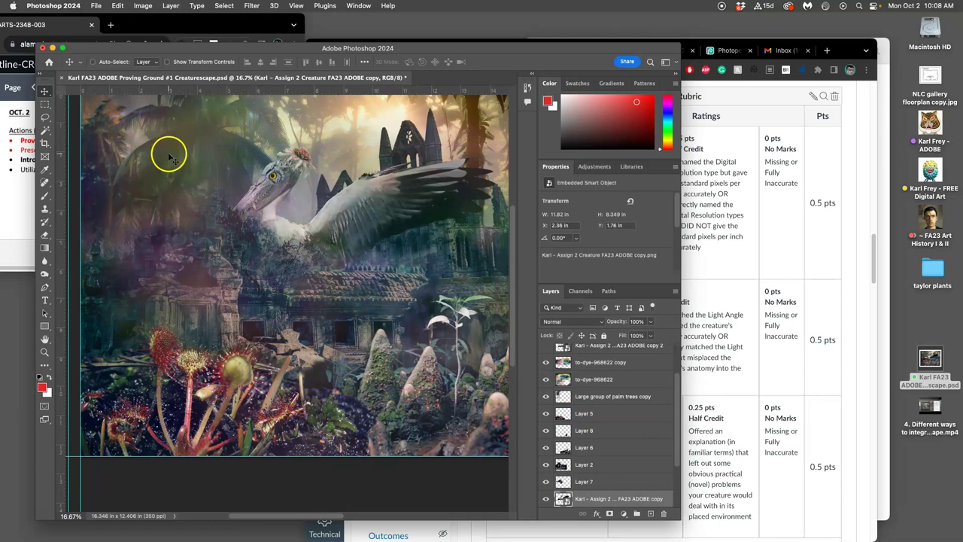
key(super)
Step: Turn off layer Auto-Select and move the first creature copy slightly upward to about X 2.61 in, Y 1.19 in
drag(304, 203, 308, 177)
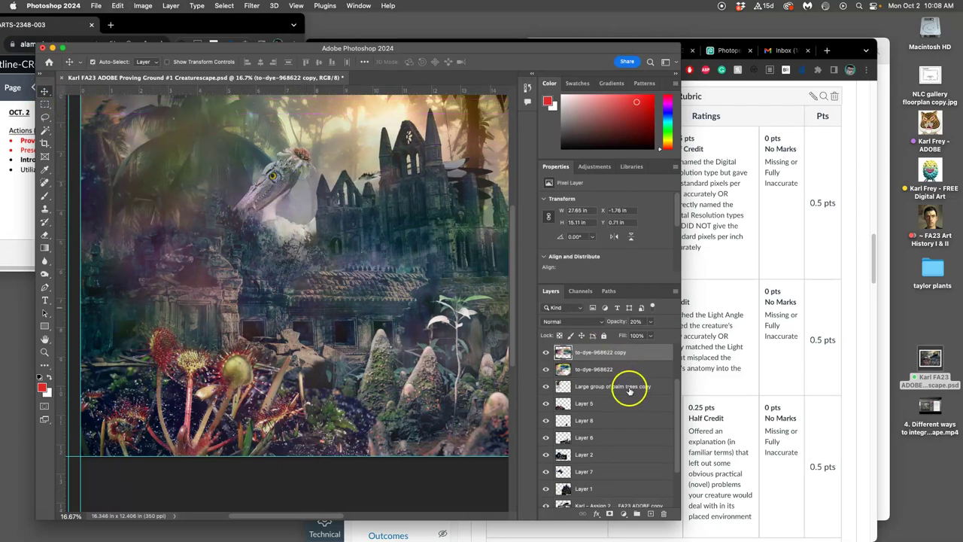
click(93, 61)
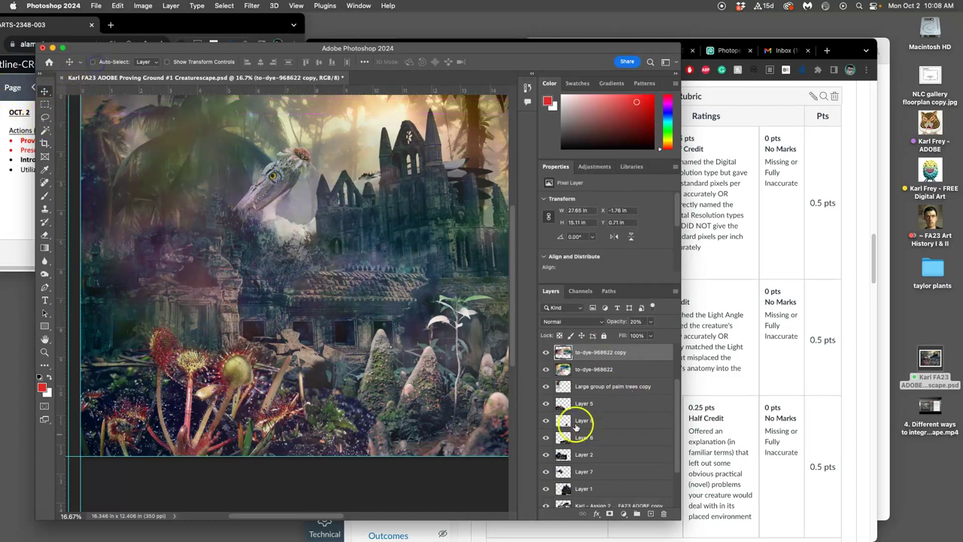
scroll(619, 454, down, 2)
click(615, 473)
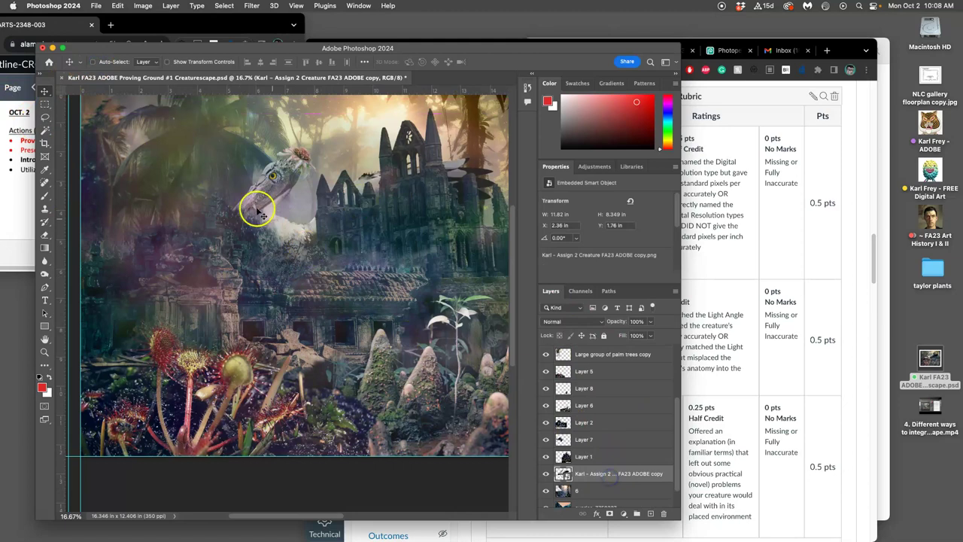
mouse_move(273, 186)
mouse_down()
mouse_move(360, 166)
mouse_move(389, 145)
mouse_move(362, 161)
mouse_move(372, 147)
mouse_move(353, 143)
mouse_move(367, 152)
mouse_move(348, 184)
mouse_move(368, 151)
mouse_move(334, 169)
mouse_move(330, 150)
mouse_move(338, 152)
mouse_move(322, 136)
mouse_move(279, 129)
mouse_move(193, 137)
mouse_move(278, 217)
mouse_move(276, 181)
mouse_up()
Step: Bring the first creature copy forward to just above Layer 5 and move it to about X 4.81 in, Y 2.24 in
key(super+bracketright)
key(super+bracketright)
key(super+bracketright)
key(super+bracketright)
key(super+bracketright)
key(super+bracketright)
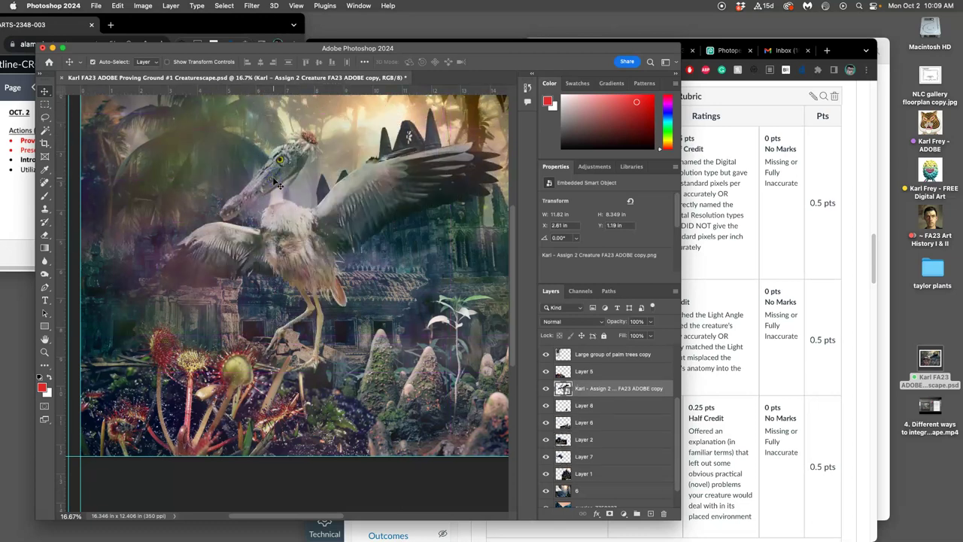
drag(279, 205, 345, 241)
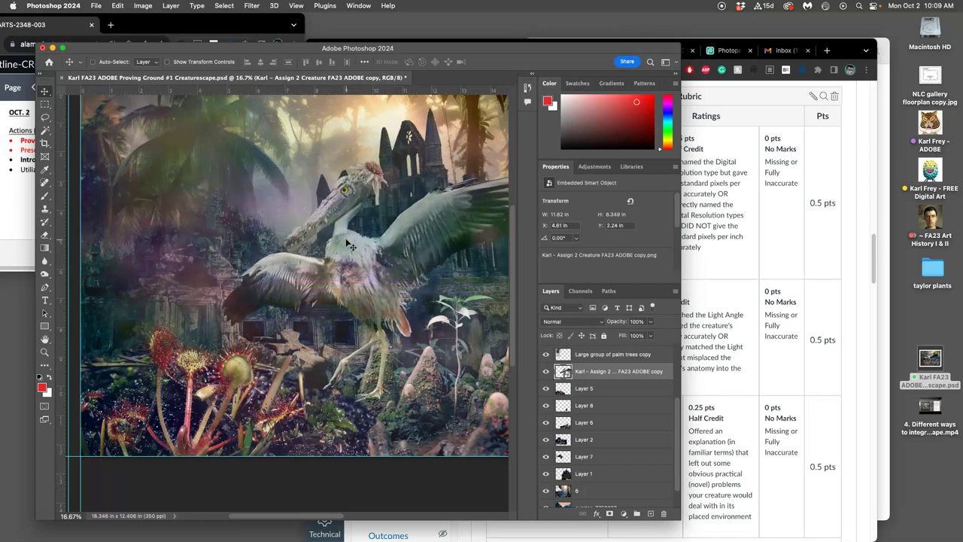
Step: Send the first creature copy back to just below Layer 6 and move it to about X 2.78 in, Y 1.78 in
key(super+bracketleft)
key(super+bracketleft)
key(super+bracketleft)
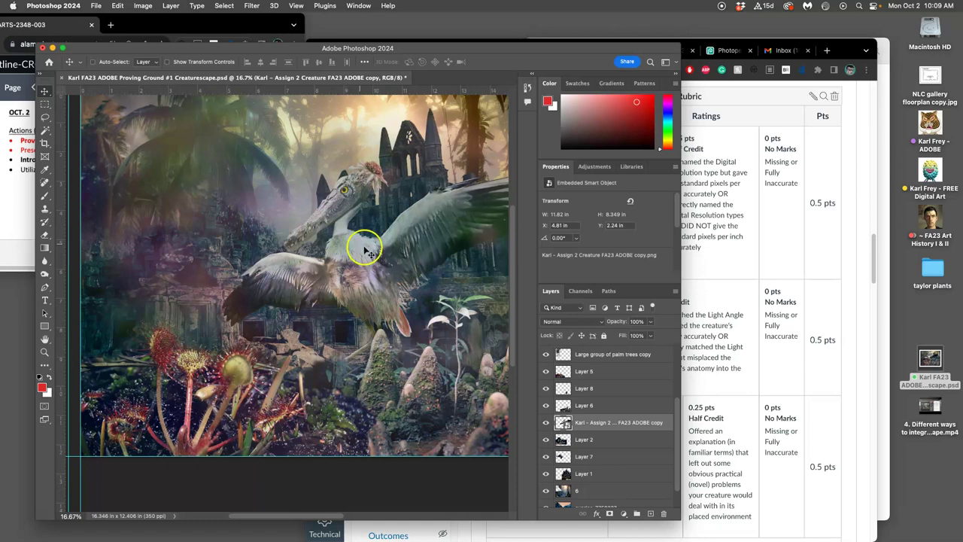
drag(376, 256, 322, 264)
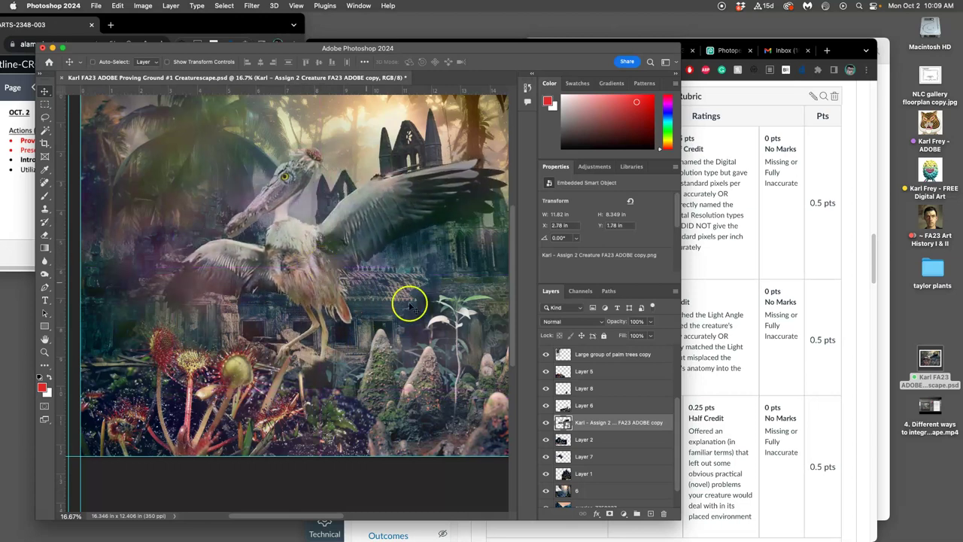
Step: Delete the first creature copy layer from below Layer 6
click(561, 418)
key(Delete)
scroll(590, 419, up, 3)
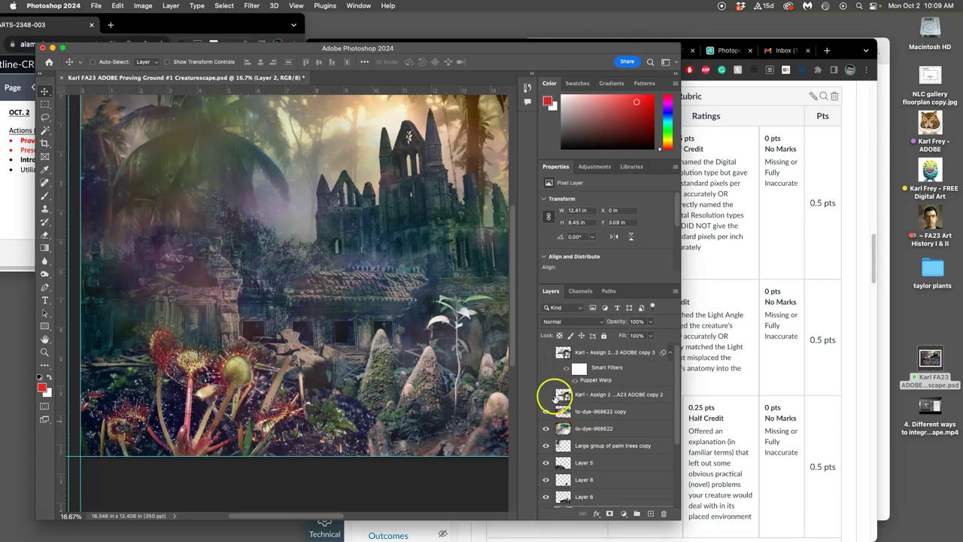
Step: Show the warped creature copy 3 and compare it with copy 2, keeping copy 2 hidden
click(546, 354)
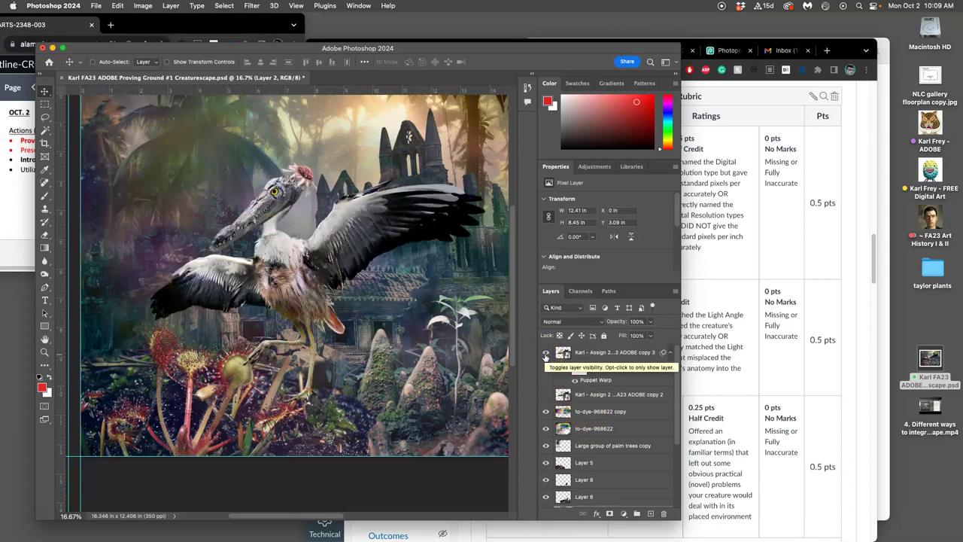
click(546, 354)
click(546, 353)
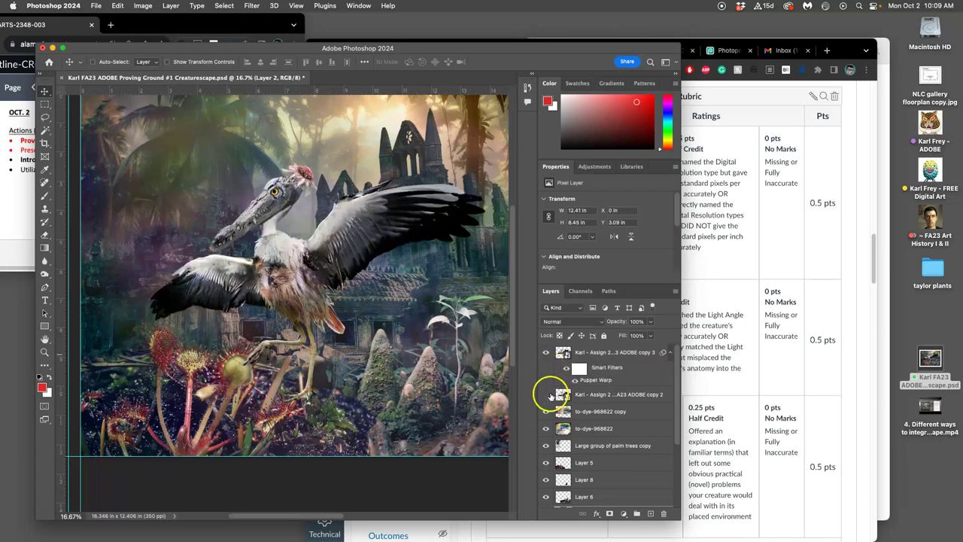
click(545, 395)
click(546, 395)
Step: Move creature copy 3 down the layer stack to between the Large group of palm trees copy layer and Layer 5
click(574, 353)
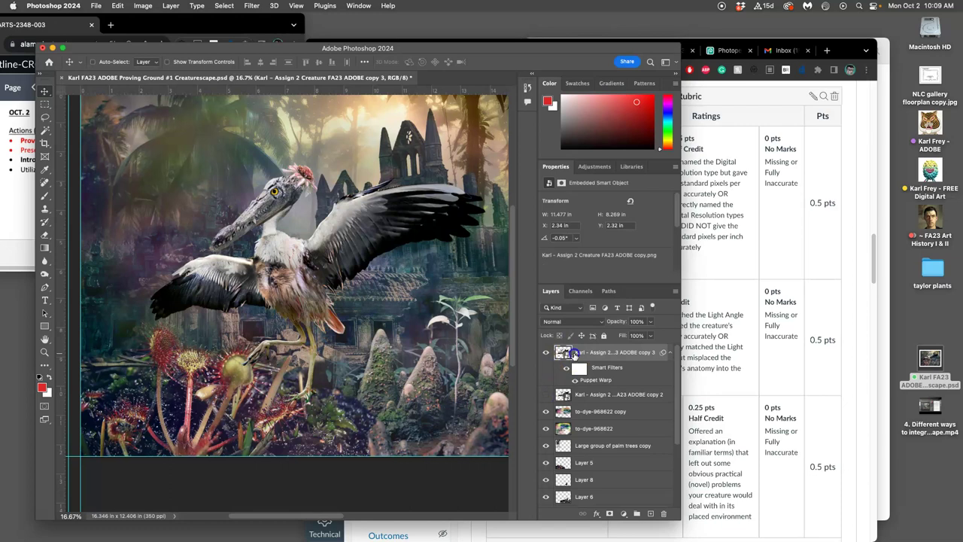
key(super)
drag(576, 358, 574, 424)
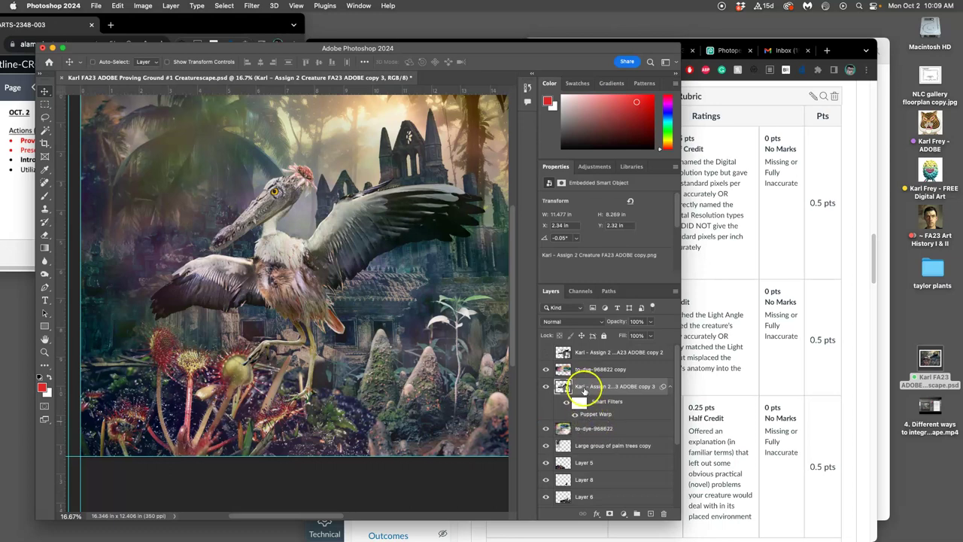
drag(583, 387, 585, 450)
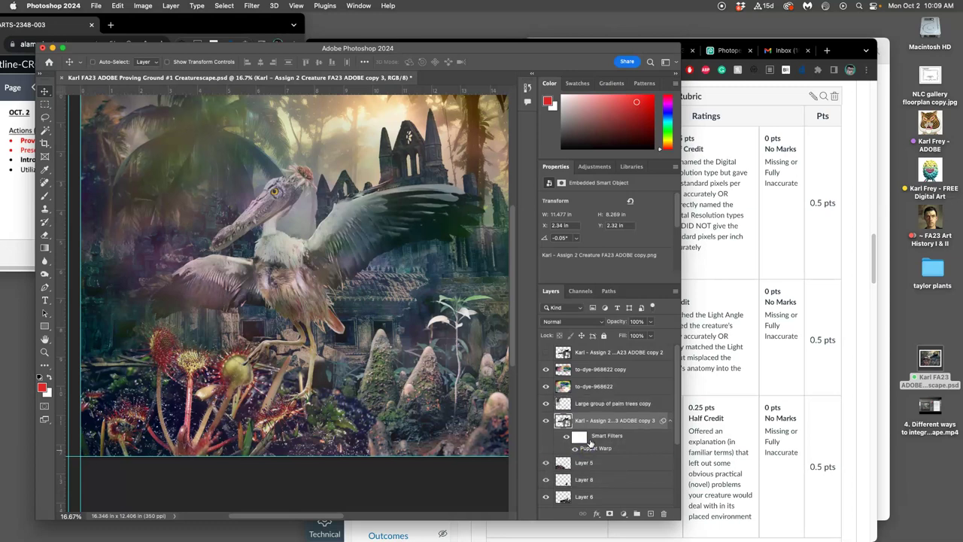
scroll(590, 442, down, 1)
drag(589, 404, 589, 437)
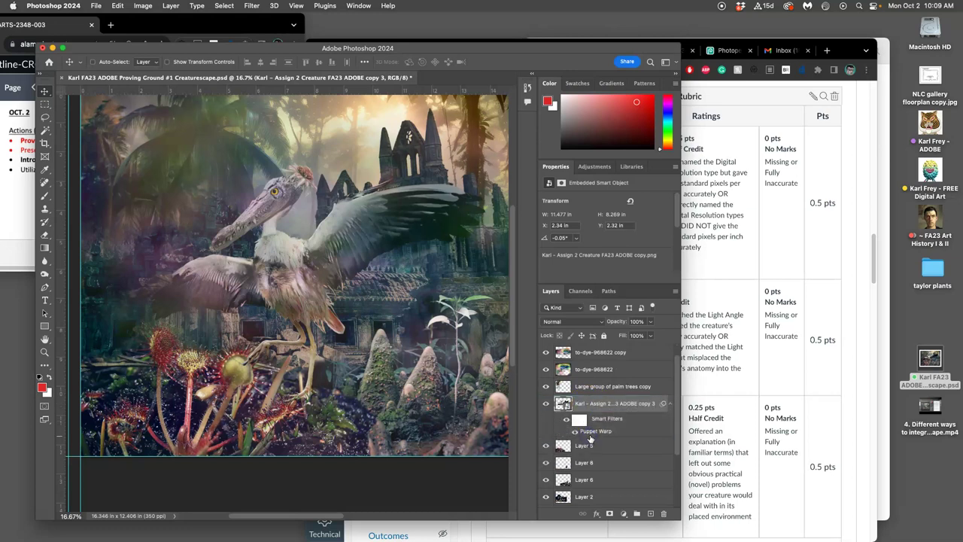
Step: Raise creature copy 3 to directly above the to-dye-968622 copy layer and rasterize it
double_click(591, 404)
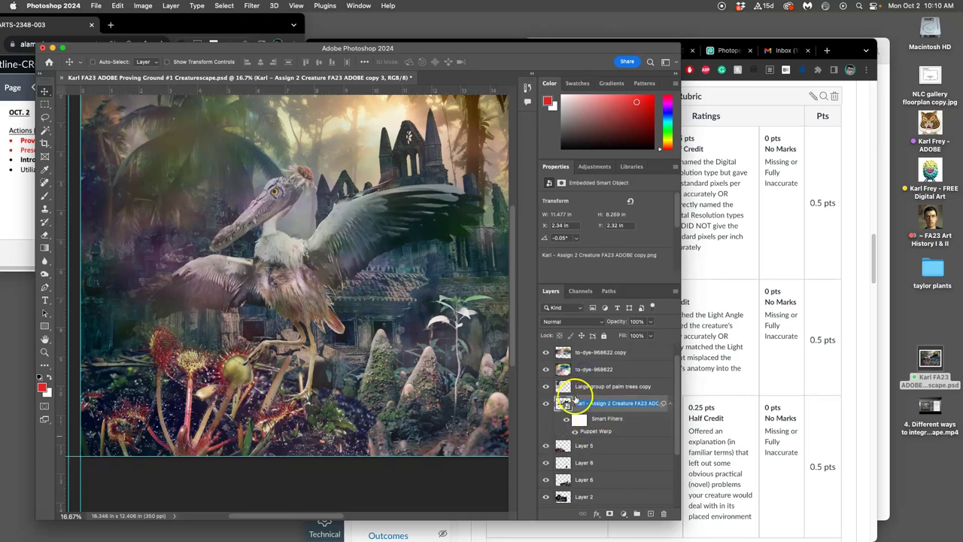
key(super+bracketright)
key(super+bracketright)
key(super+bracketright)
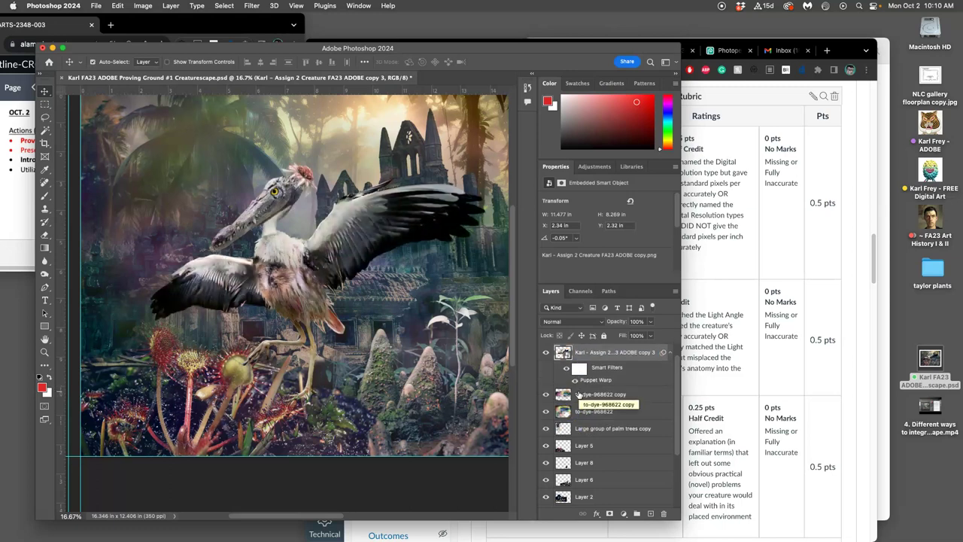
scroll(604, 413, up, 1)
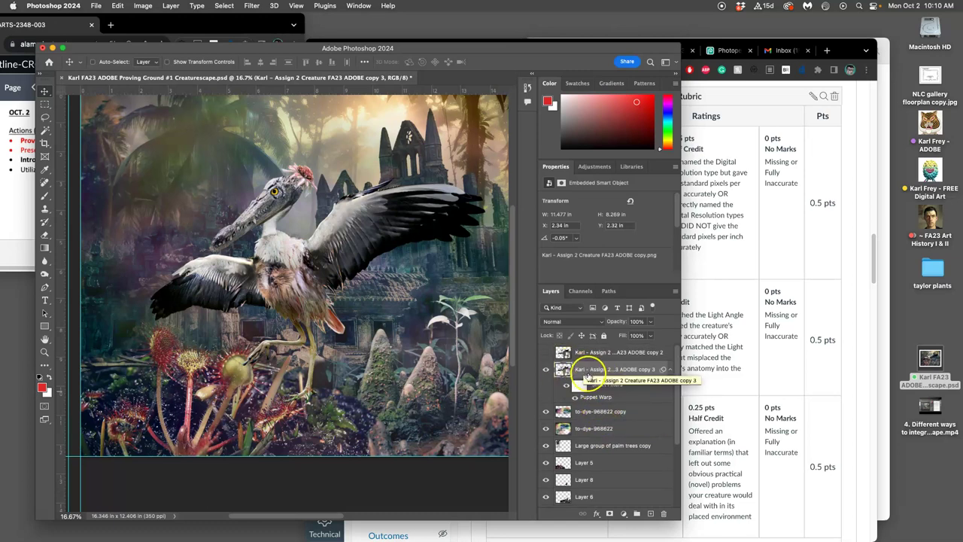
right_click(589, 374)
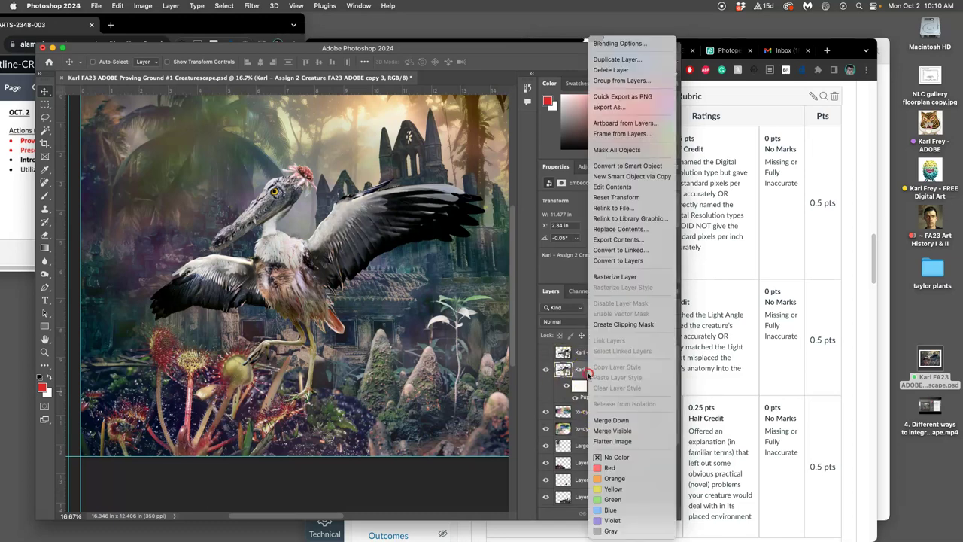
click(613, 277)
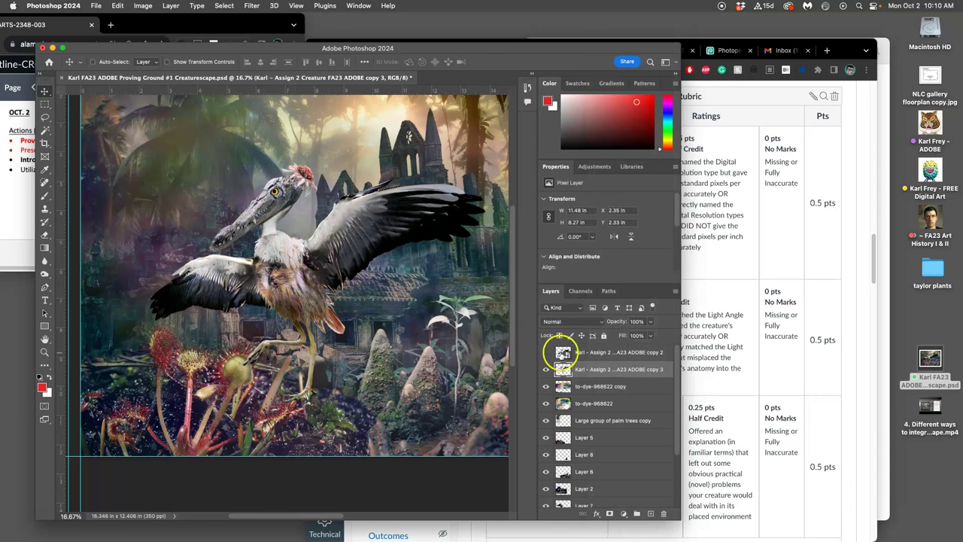
Step: Compare creature copy 2 with the rasterized copy 3 by toggling copy 2, leaving copy 2 hidden
click(546, 353)
click(547, 352)
click(546, 352)
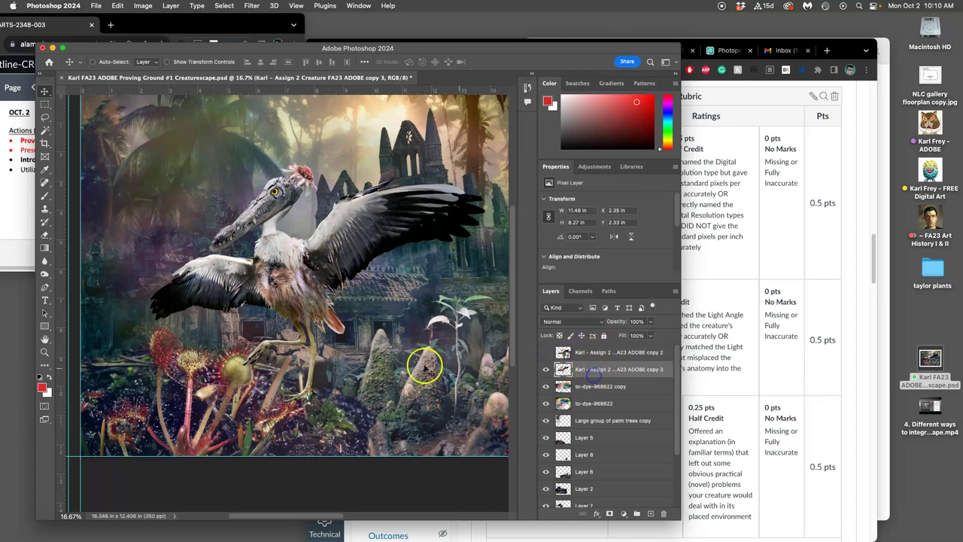
click(883, 136)
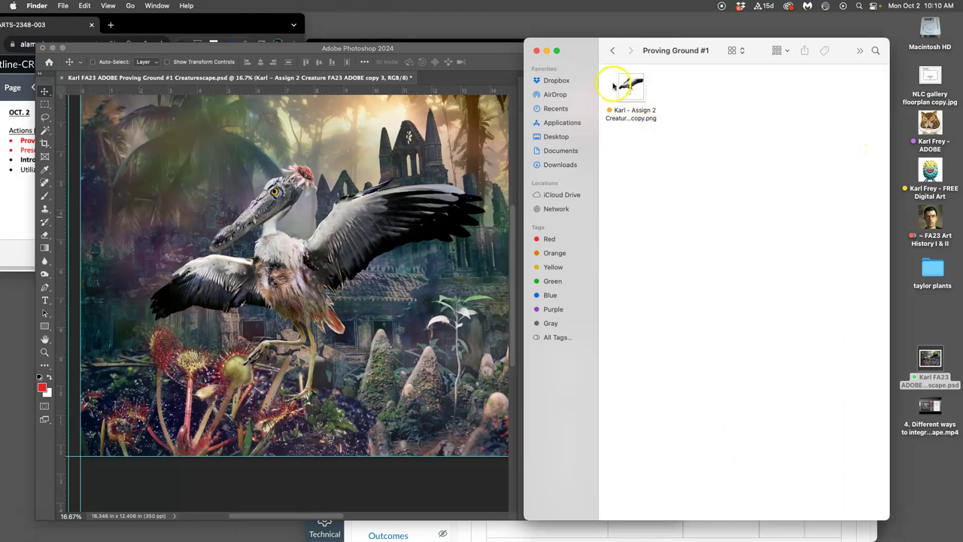
click(469, 238)
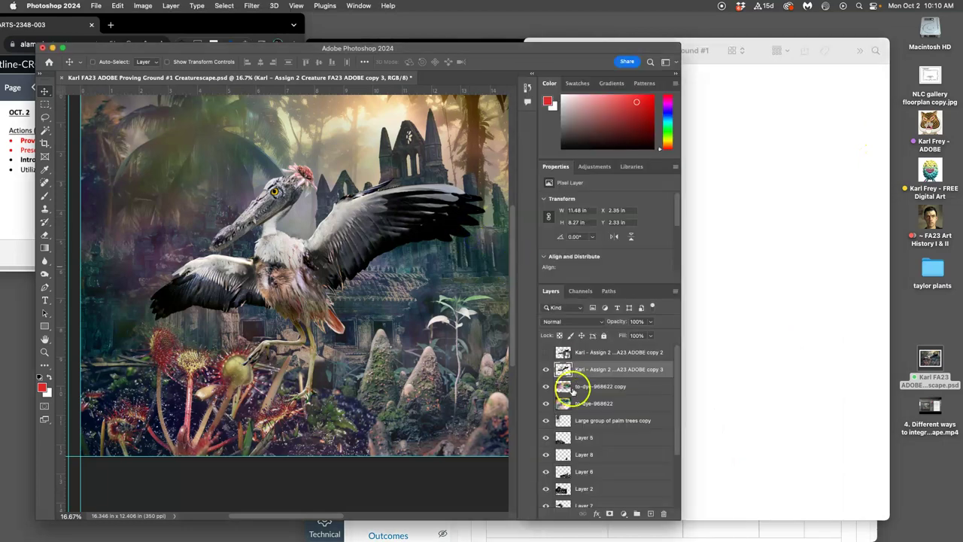
click(546, 352)
click(547, 353)
click(547, 354)
click(547, 354)
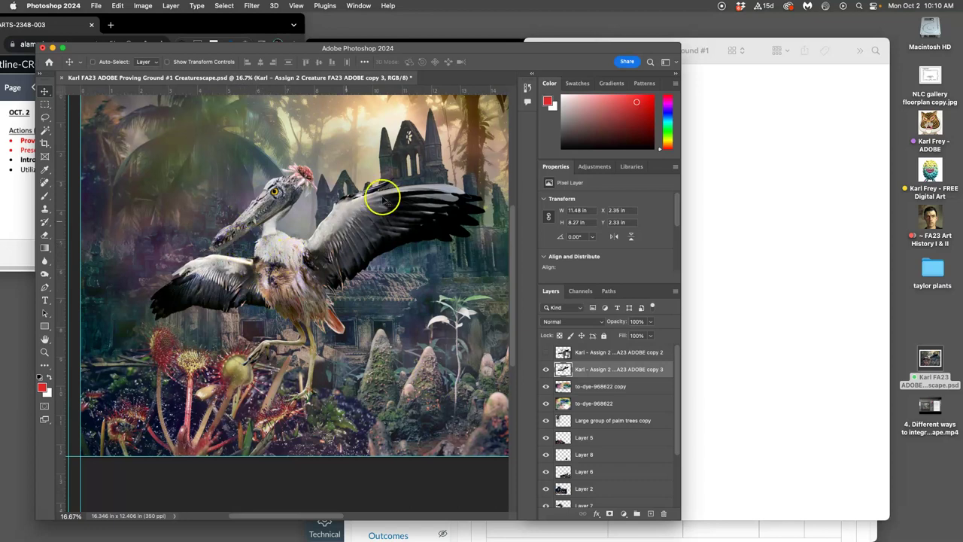
Step: Move creature copy 3 to about X 2.41 in, Y 2.55 in, placing its standing foot by the low sundew plant
key(super+plus)
key(super+plus)
scroll(274, 301, down, 5)
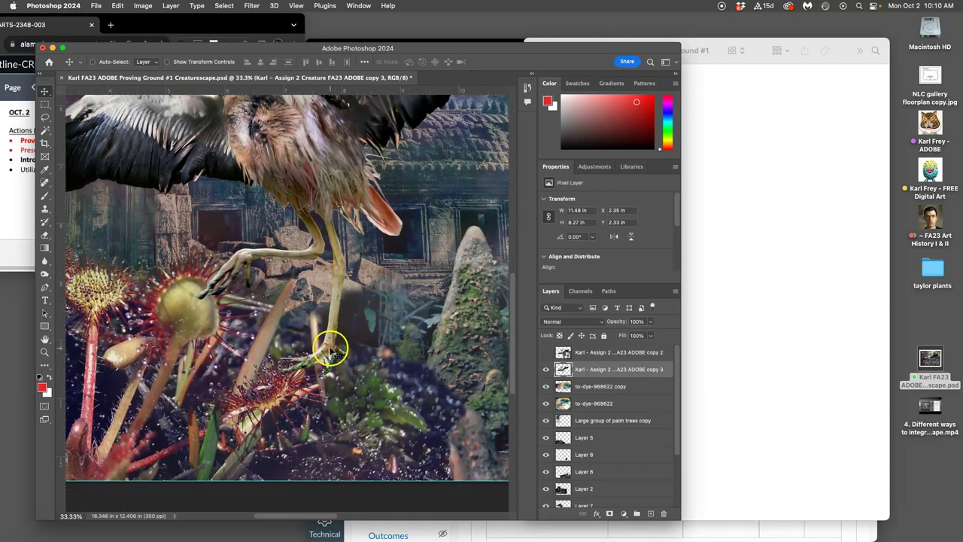
drag(329, 352, 332, 364)
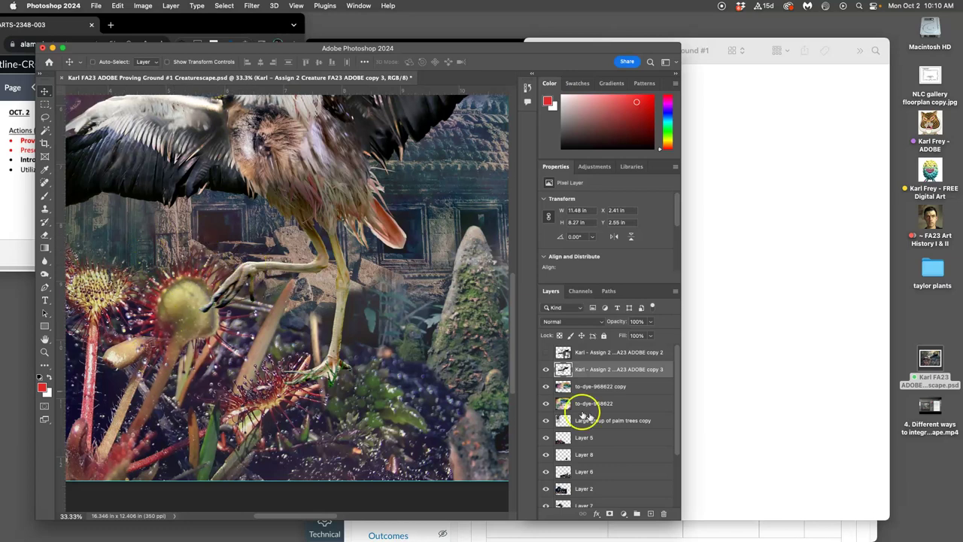
Step: Copy the round sundew head beside the raised foot from Layer 5 to a new layer directly above creature copy 3
scroll(599, 417, down, 4)
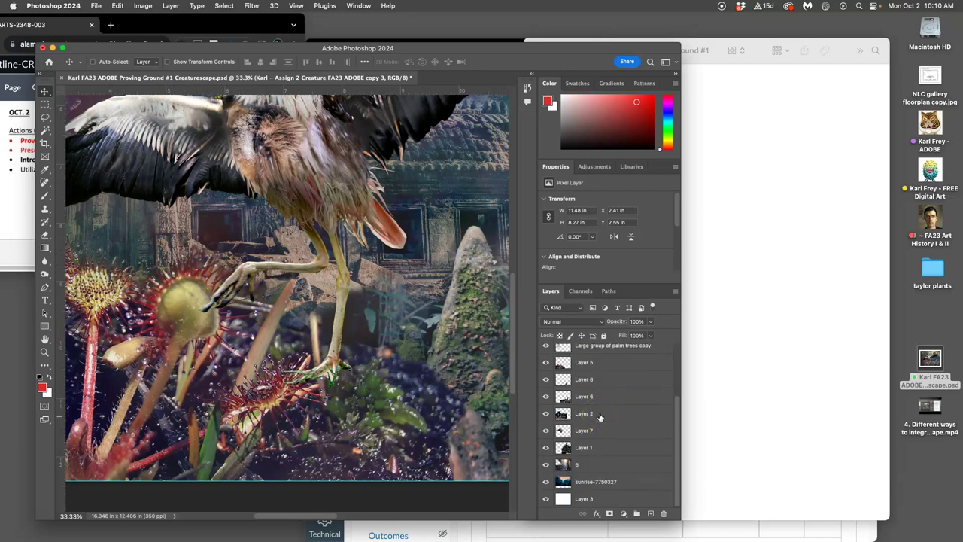
scroll(600, 420, up, 2)
click(547, 390)
click(547, 390)
click(591, 392)
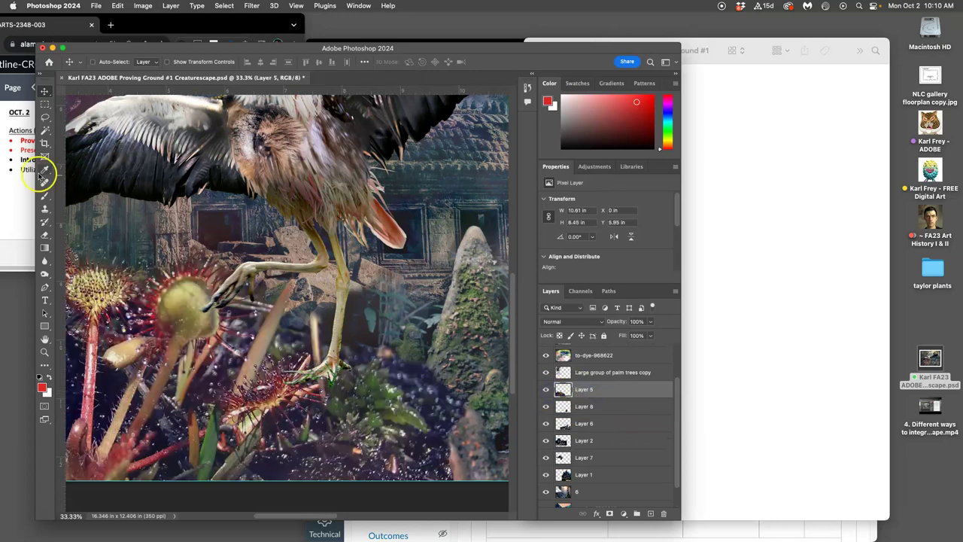
click(45, 118)
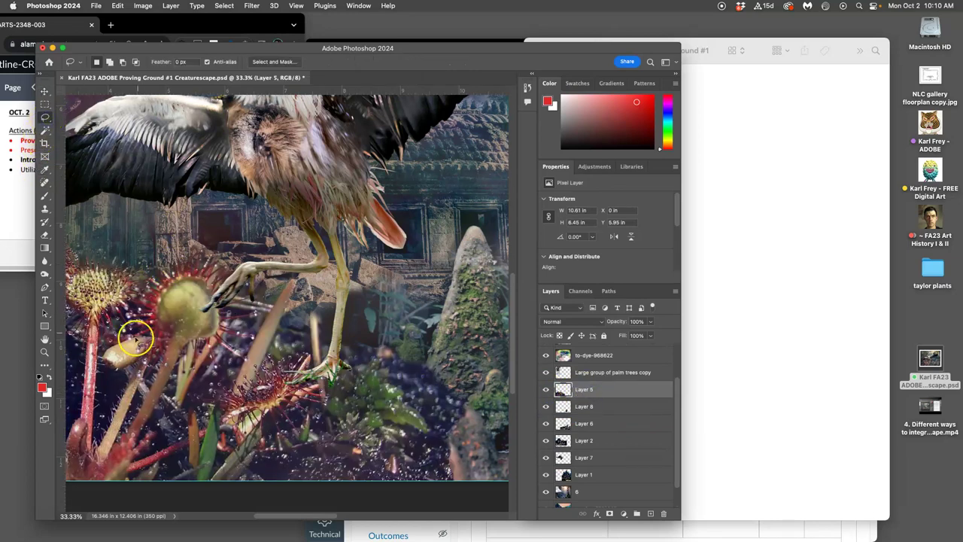
drag(145, 396, 109, 299)
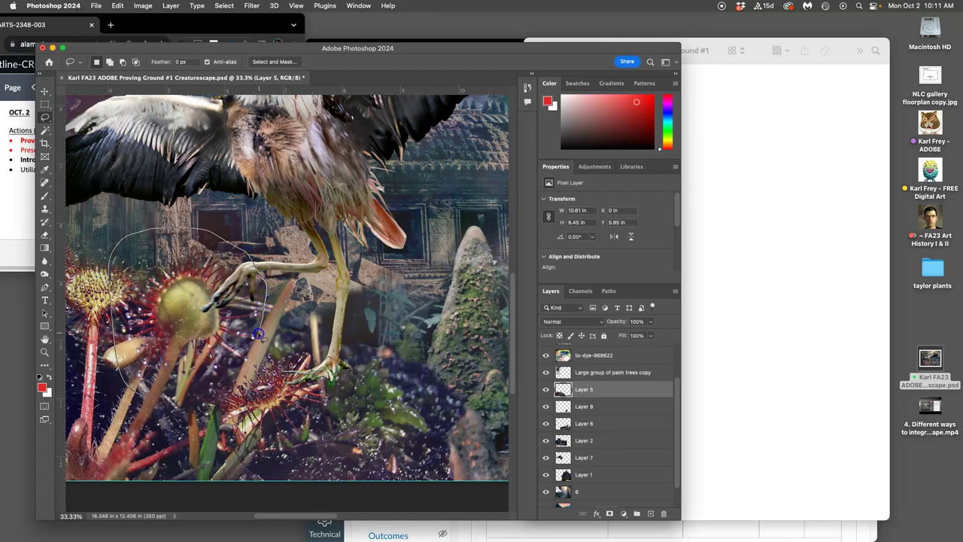
drag(197, 404, 184, 412)
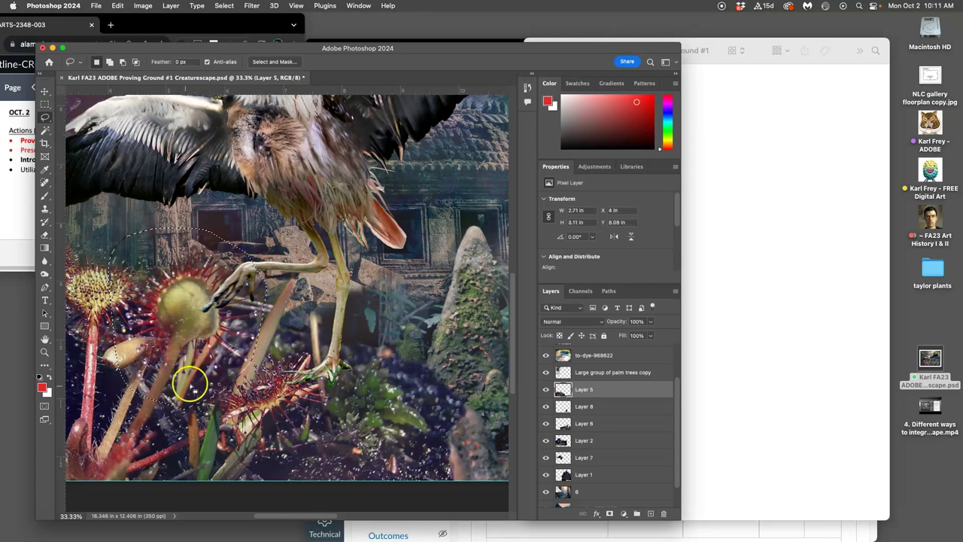
key(super+j)
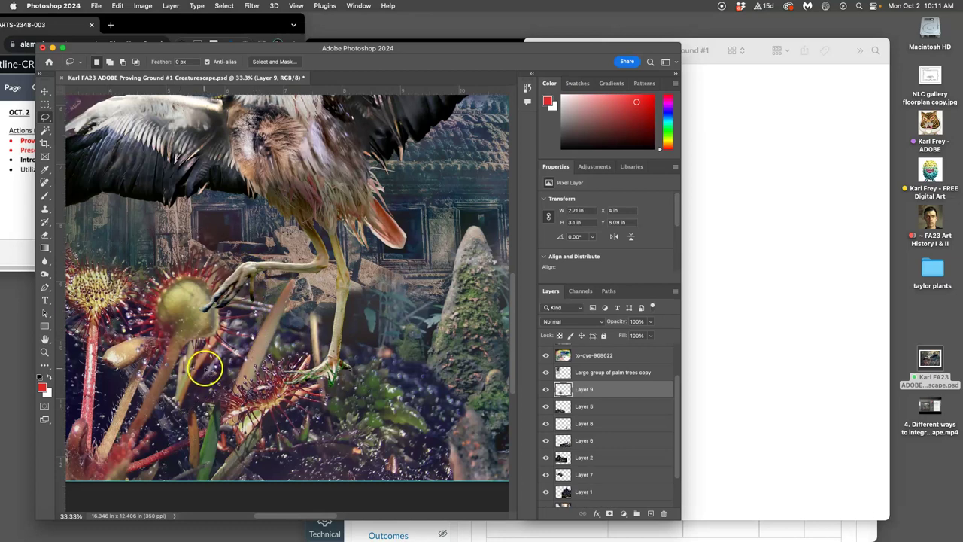
mouse_move(623, 374)
mouse_down()
mouse_move(619, 338)
mouse_move(613, 360)
mouse_up()
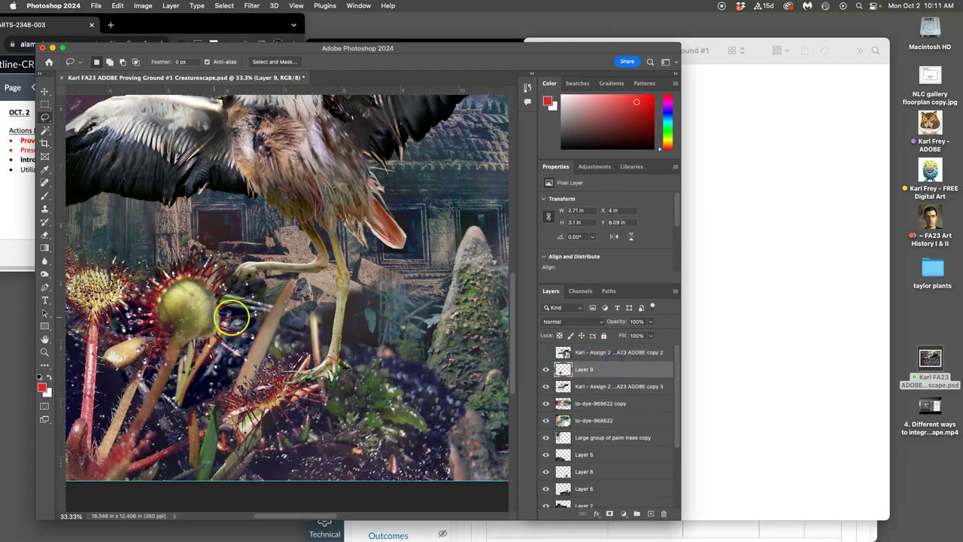
Step: Erase the copied sundew layer over the raised foot's toes with a 30 px eraser at 30% opacity
click(44, 234)
mouse_move(366, 295)
mouse_down()
mouse_move(275, 285)
mouse_move(304, 284)
mouse_up()
scroll(305, 281, up, 3)
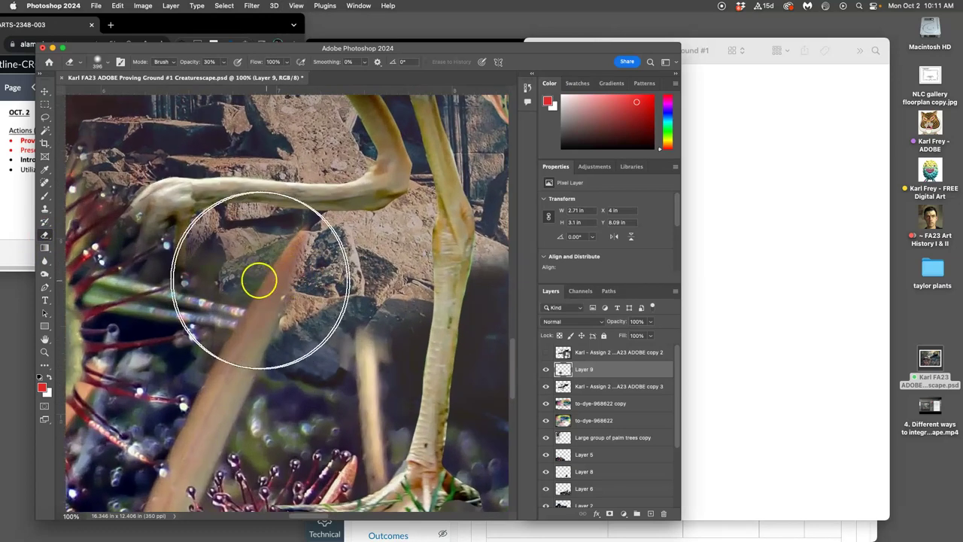
scroll(268, 273, left, 10)
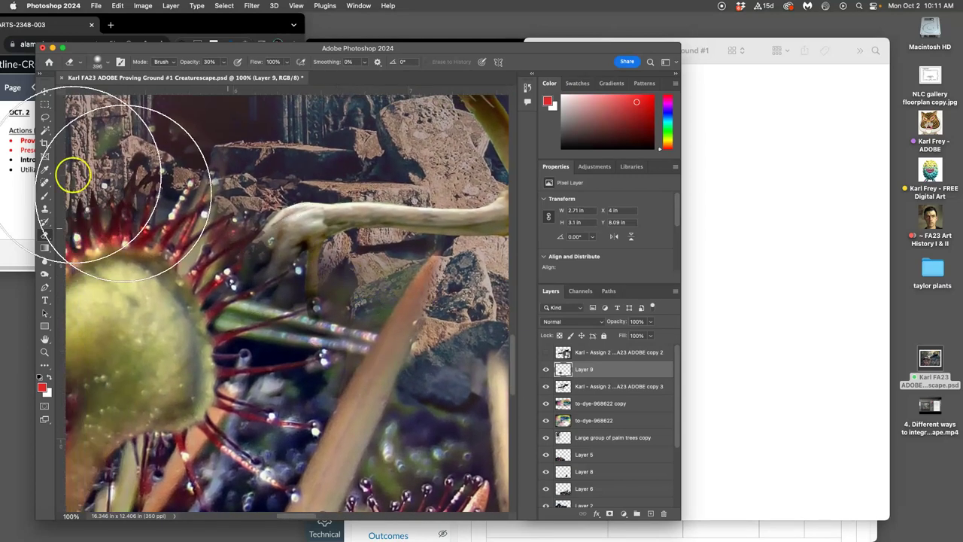
click(109, 66)
drag(322, 264, 309, 287)
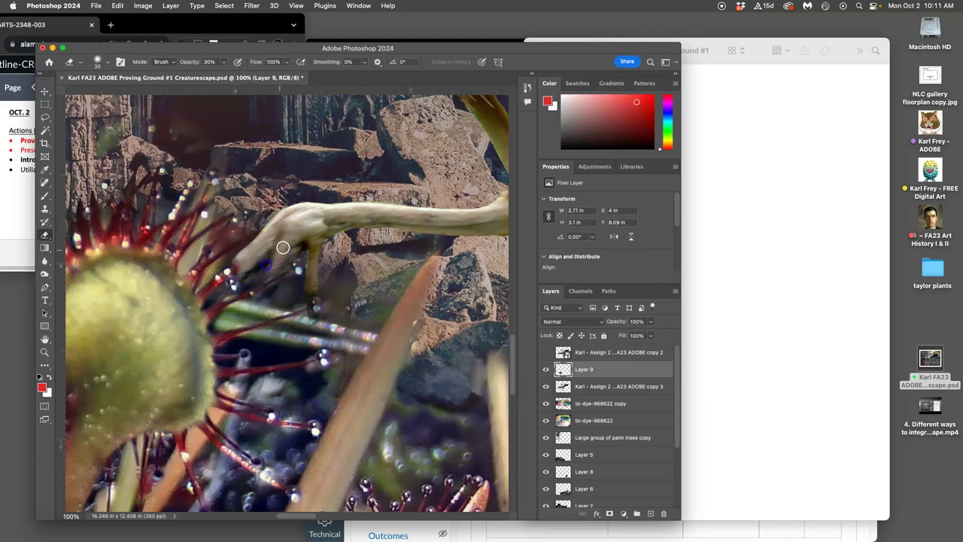
drag(288, 296, 281, 297)
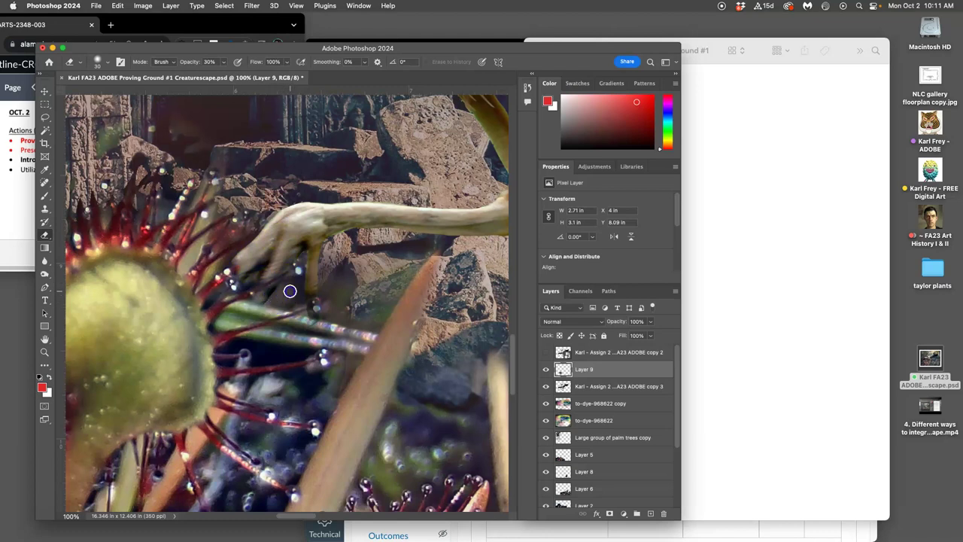
drag(313, 285, 246, 270)
Step: Erase the copied sundew around the tip of the raised foot's hanging toe and undo the last change
scroll(320, 329, down, 1)
drag(284, 335, 264, 337)
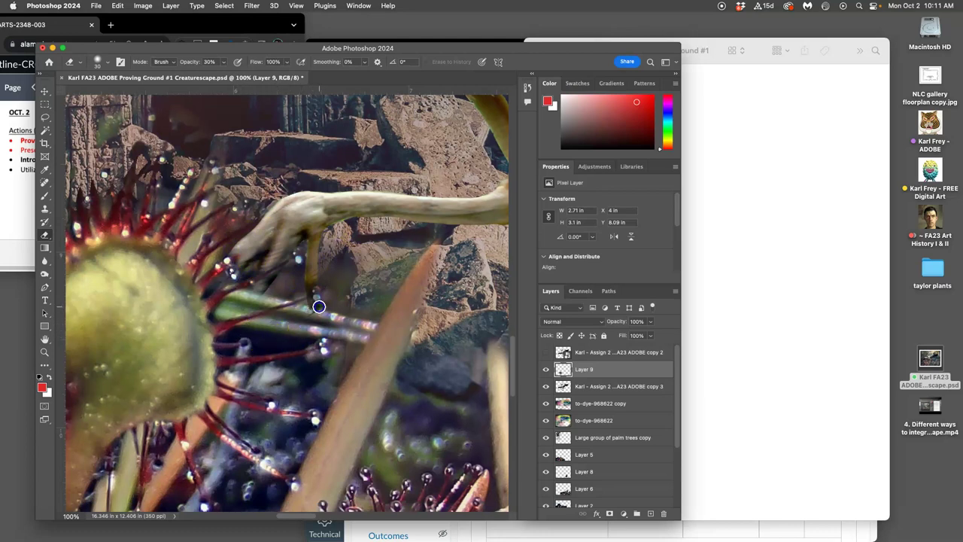
drag(312, 316, 266, 341)
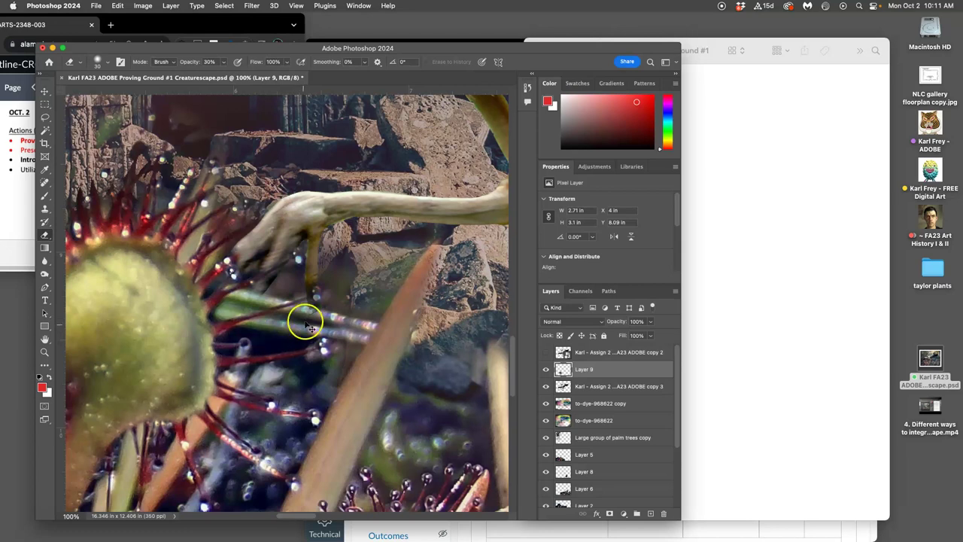
mouse_move(310, 323)
mouse_down()
mouse_move(237, 251)
mouse_move(329, 323)
mouse_move(296, 309)
mouse_move(324, 321)
mouse_up()
key(super+z)
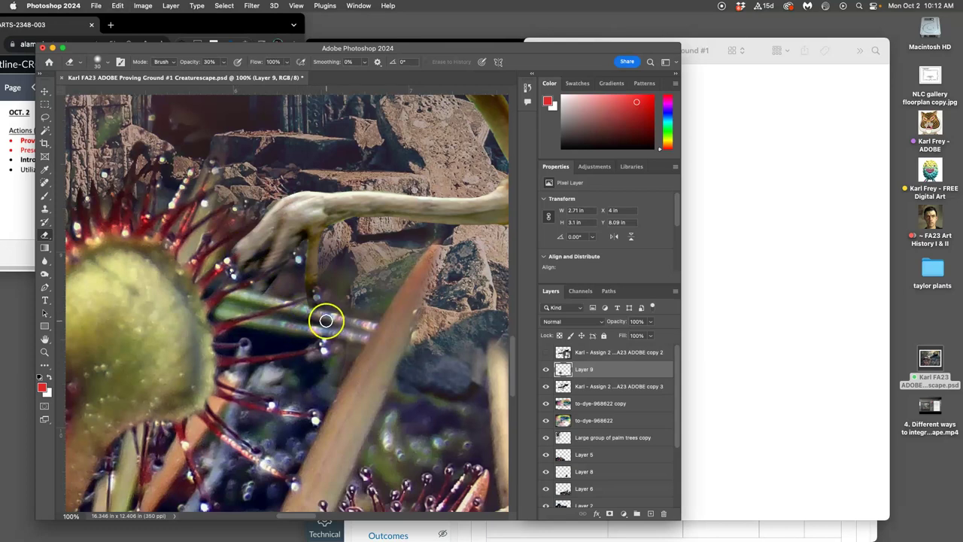
Step: Review the raised foot's blend in the whole composition, and toggle Layer 5 to check its plants around the standing foot
key(super+minus)
key(super+minus)
key(super+minus)
key(super+minus)
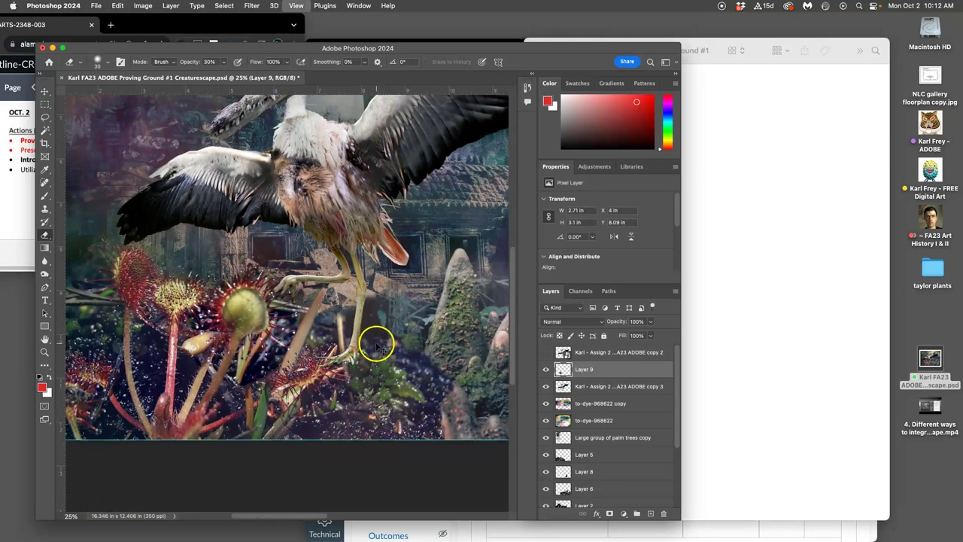
key(super+minus)
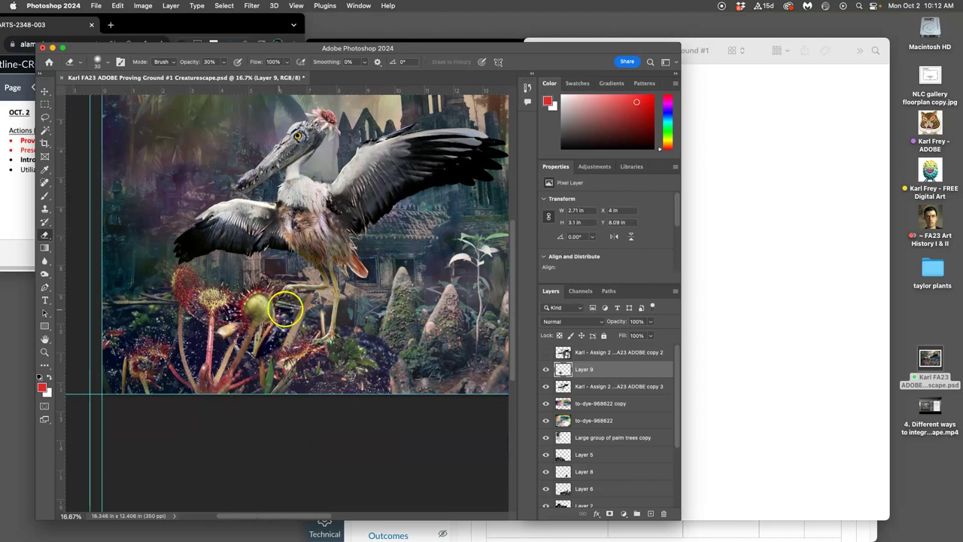
key(super+plus)
key(super+plus)
key(super+plus)
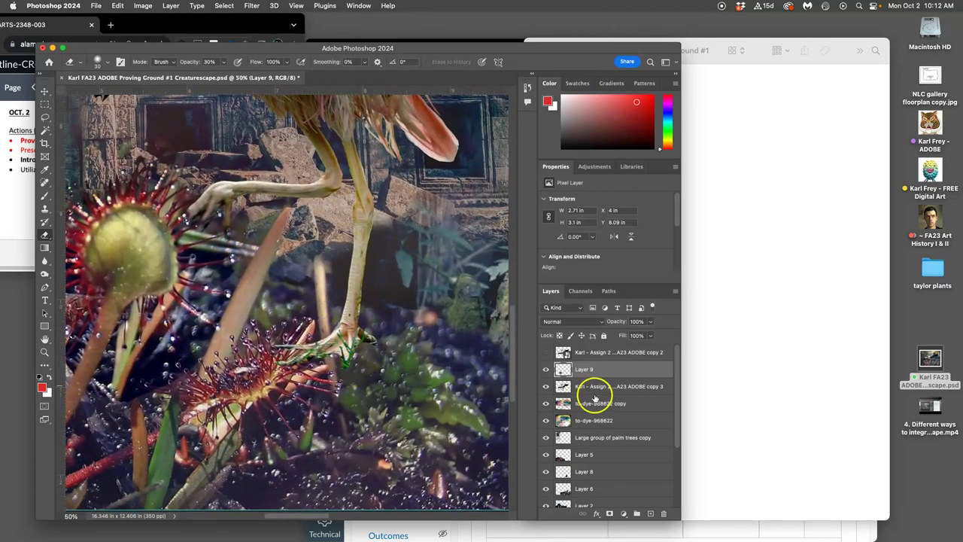
click(546, 452)
click(546, 452)
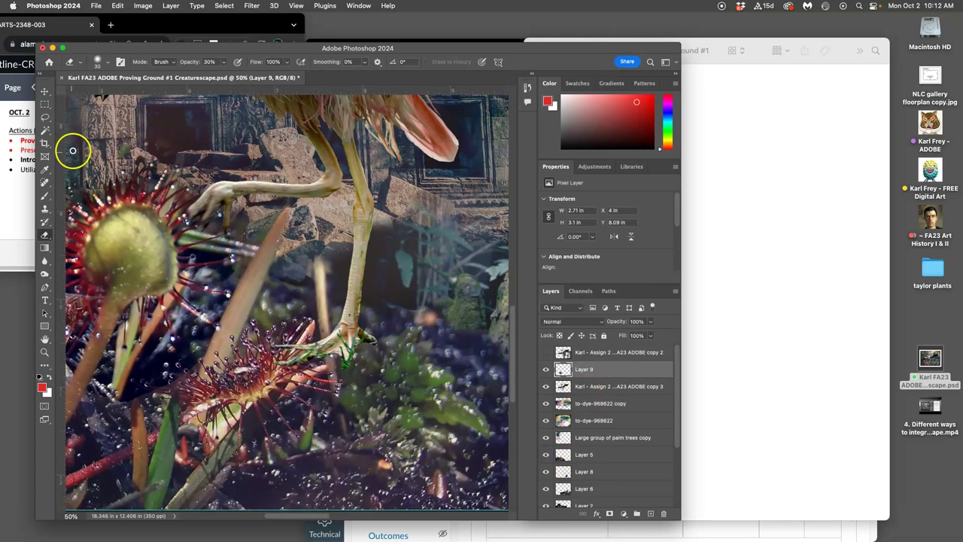
Step: Copy an area of about 1.74 × 0.88 in under the standing foot from Layer 5 to a new layer directly above creature copy 3
click(45, 116)
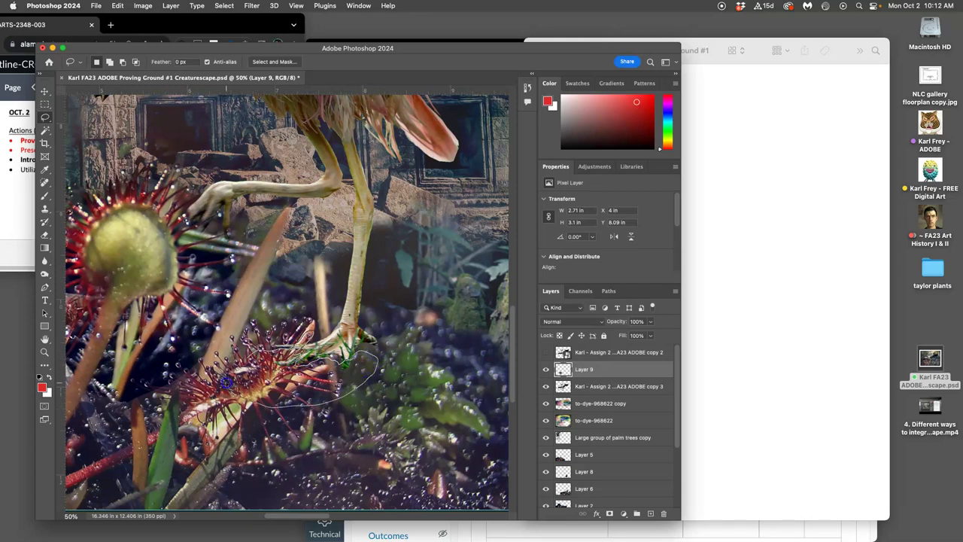
drag(224, 374, 231, 356)
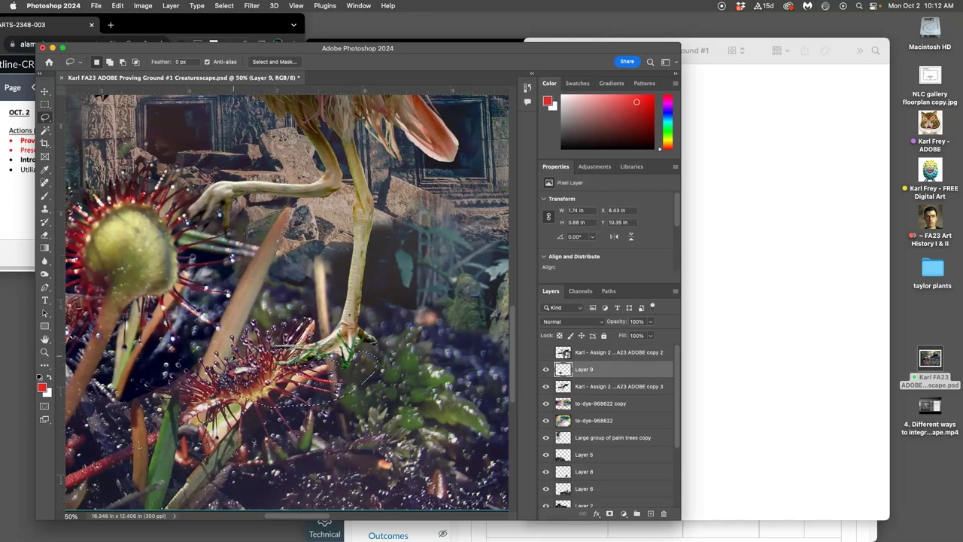
click(589, 455)
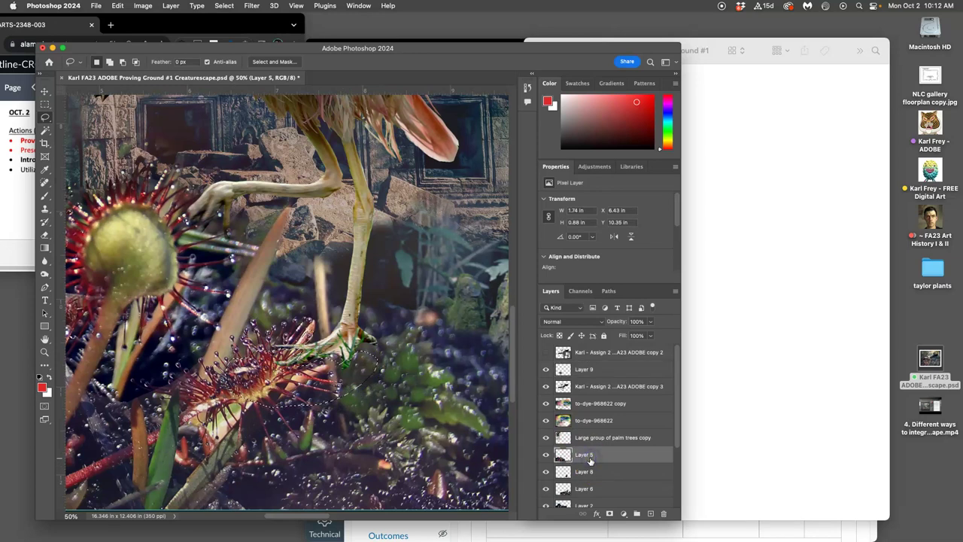
key(ctrl+j)
key(ctrl+bracketright)
key(ctrl+bracketright)
key(ctrl+bracketright)
key(ctrl+bracketright)
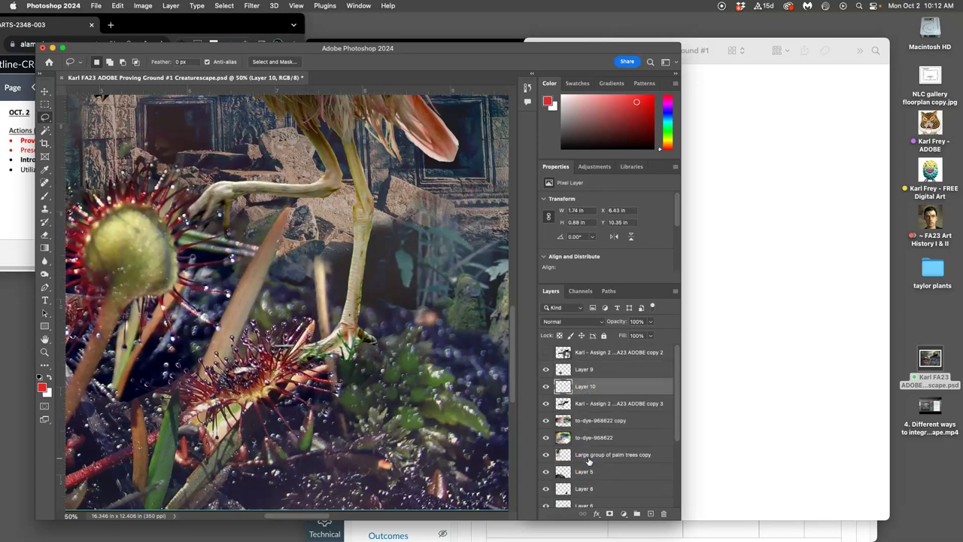
Step: Check the copied plant piece by toggling it, and softly erase it around the standing foot with the 30 px eraser
click(546, 386)
click(546, 386)
click(44, 234)
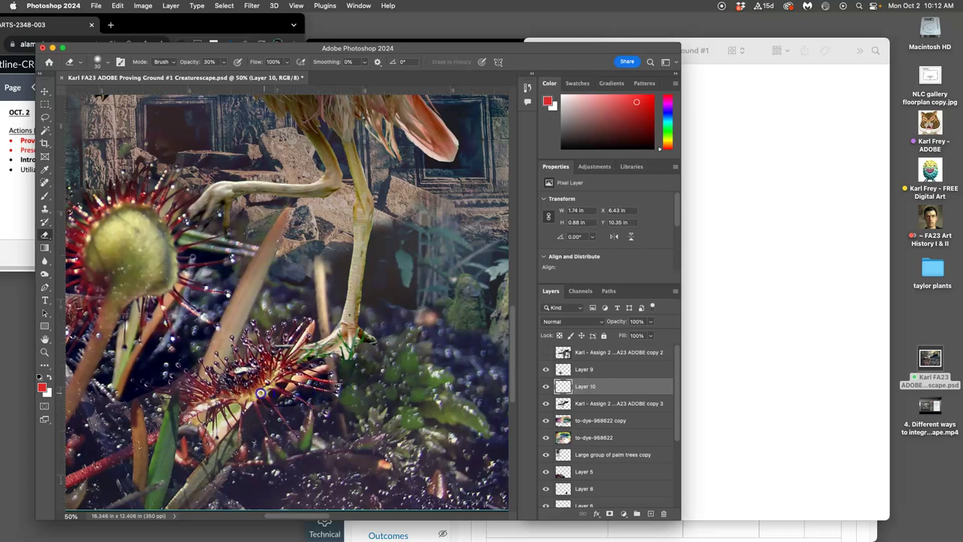
mouse_move(297, 357)
mouse_down()
mouse_move(302, 347)
mouse_move(302, 364)
mouse_up()
mouse_move(332, 367)
mouse_down()
mouse_move(324, 393)
mouse_move(273, 418)
mouse_move(364, 401)
mouse_move(349, 404)
mouse_move(328, 384)
mouse_move(265, 412)
mouse_move(326, 396)
mouse_up()
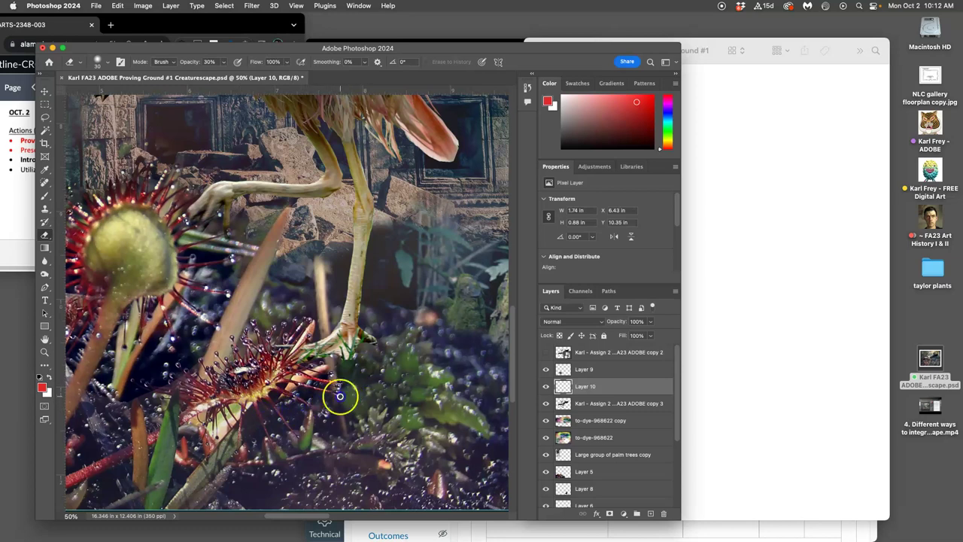
Step: Erase the edges of Layer 10's copied plants below the sundew, finishing with the eraser at 118 px and 100% opacity
drag(265, 402, 229, 392)
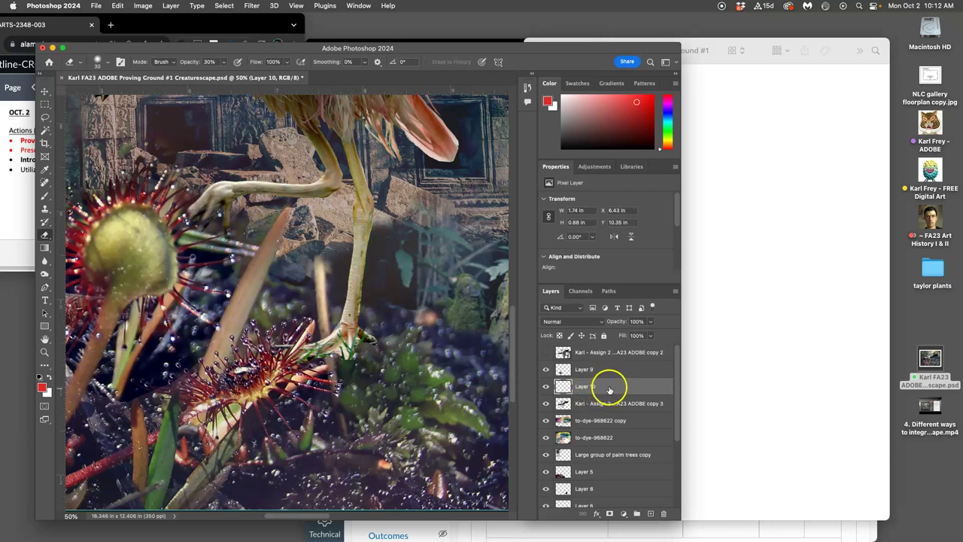
key(super+minus)
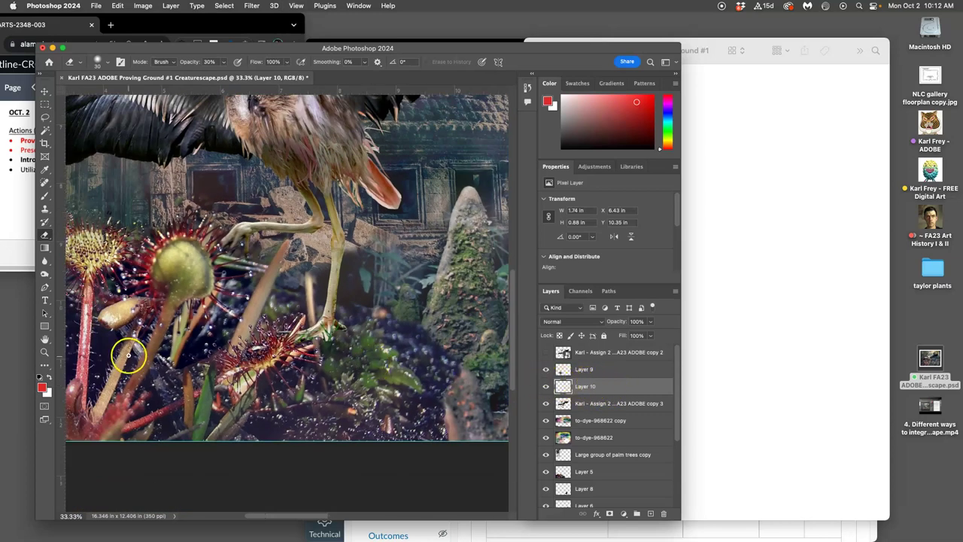
click(224, 62)
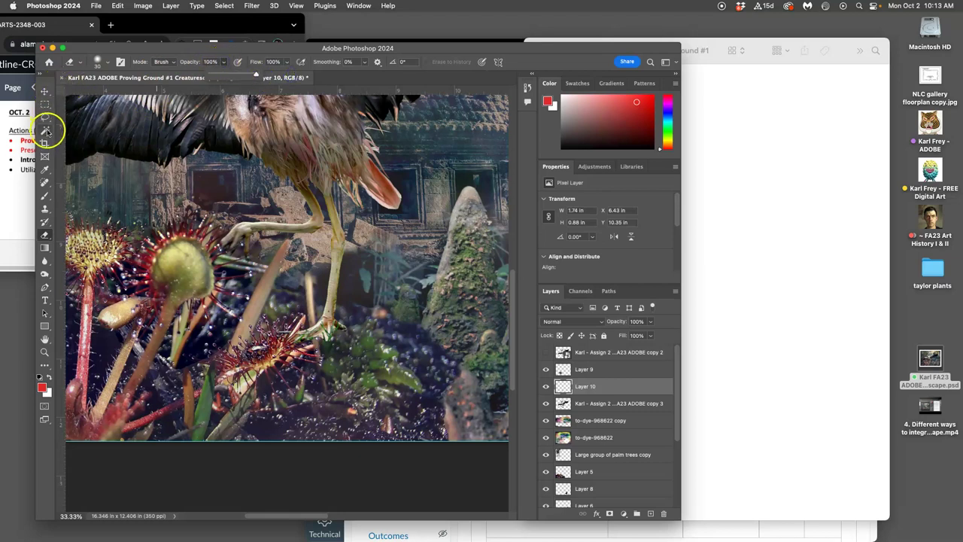
click(107, 64)
drag(100, 93, 126, 93)
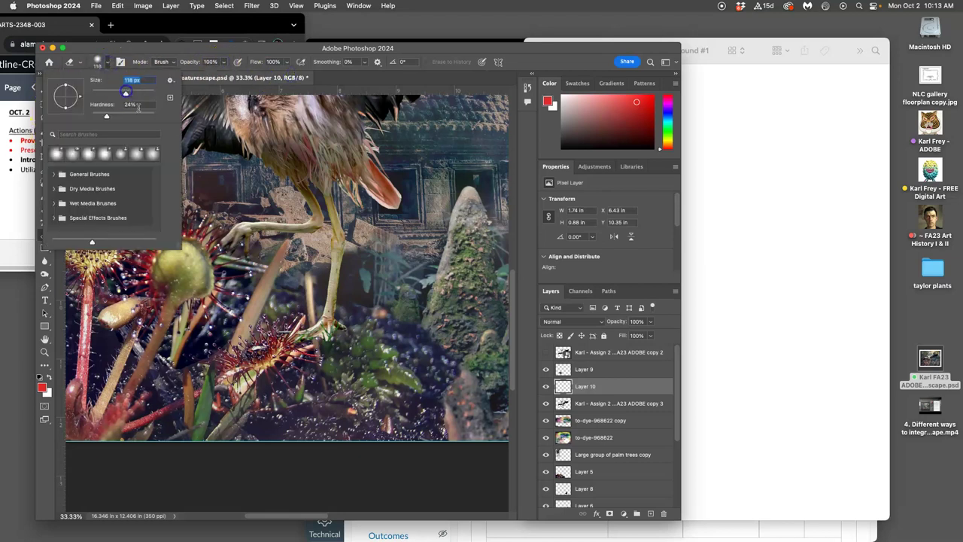
click(201, 363)
drag(228, 388, 246, 401)
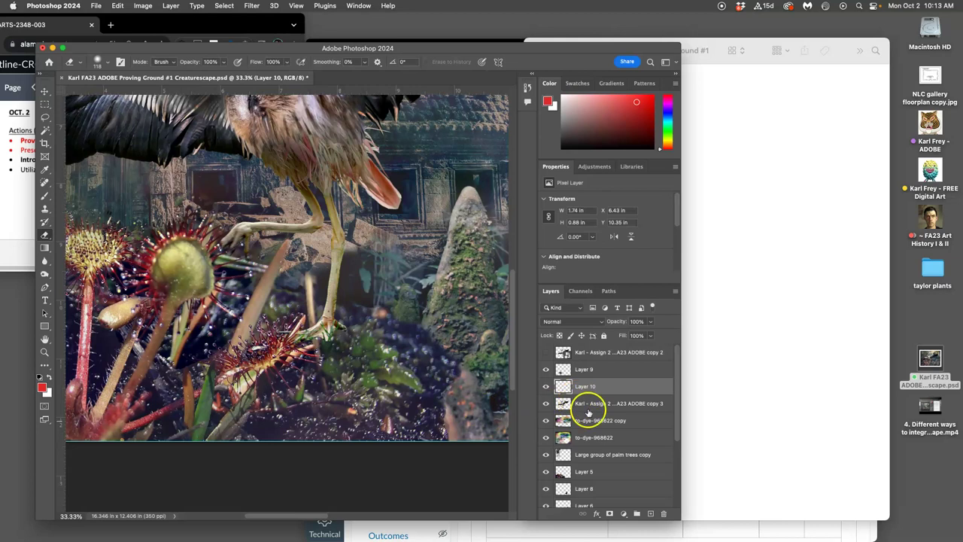
Step: With the eraser at 47% opacity, soften the plant edges on Layer 9 around the tall sundew stem and on Layer 10 below the low sundew
click(578, 369)
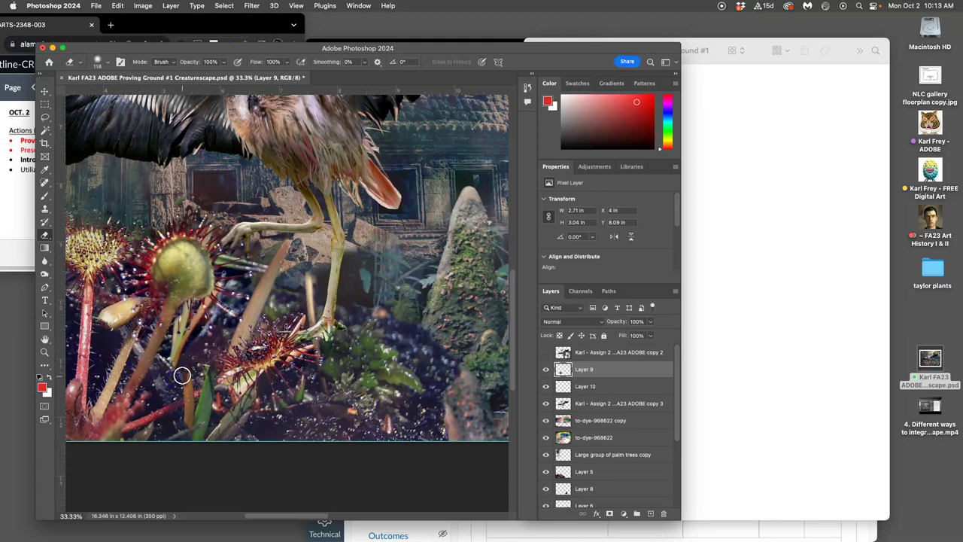
click(224, 62)
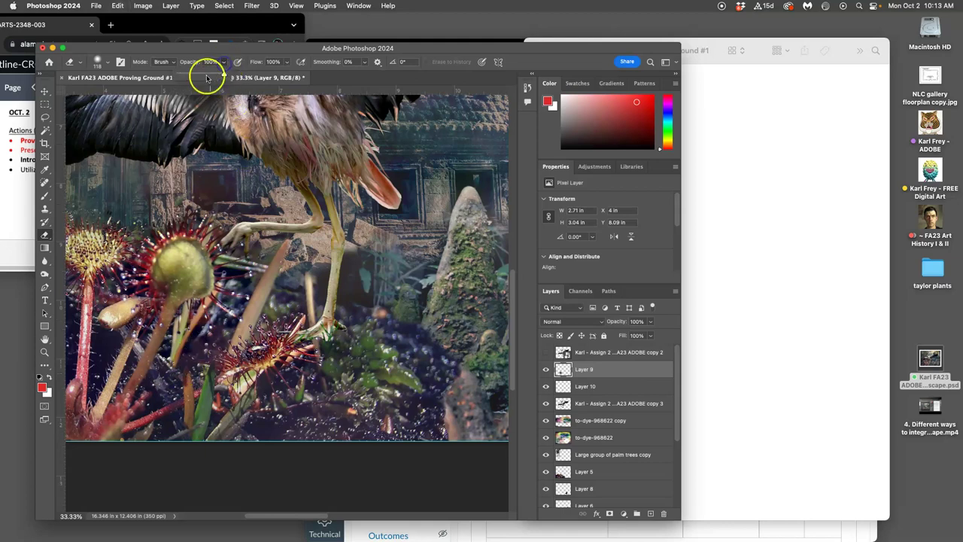
click(203, 337)
mouse_move(196, 336)
mouse_down()
mouse_move(206, 319)
mouse_move(186, 365)
mouse_up()
mouse_move(175, 406)
mouse_down()
mouse_move(165, 380)
mouse_move(112, 392)
mouse_move(256, 424)
mouse_move(245, 407)
mouse_move(279, 387)
mouse_move(261, 358)
mouse_up()
click(583, 386)
click(256, 388)
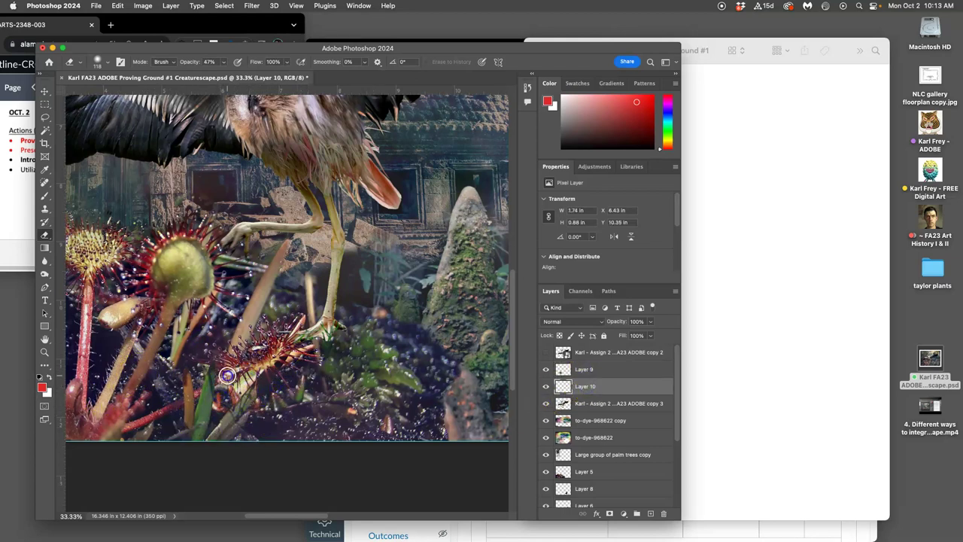
drag(415, 366, 385, 302)
scroll(384, 302, up, 2)
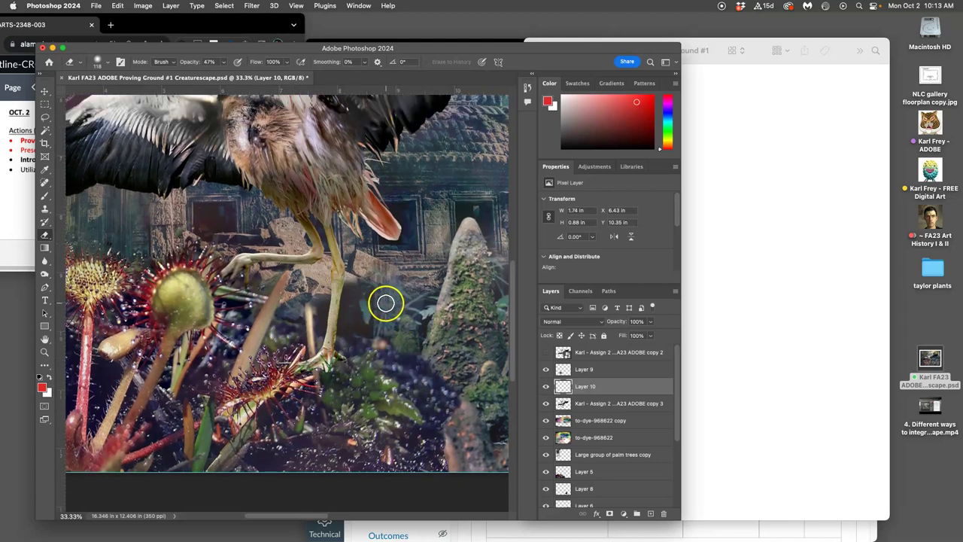
Step: Merge Layer 9 and Layer 10 into one layer, and toggle its visibility to check the copied plants
shift+click(599, 369)
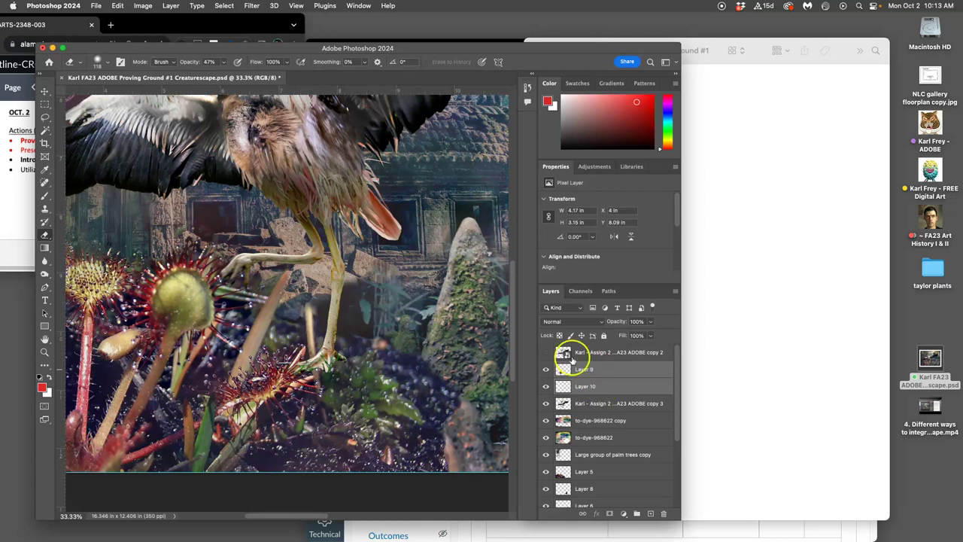
click(172, 5)
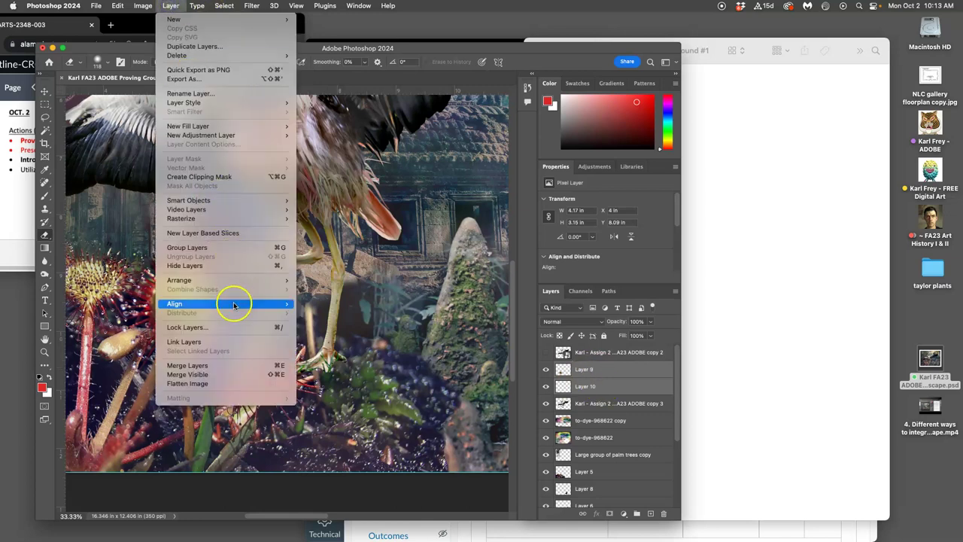
click(197, 365)
click(547, 369)
click(546, 372)
click(546, 372)
click(546, 372)
click(546, 372)
click(547, 369)
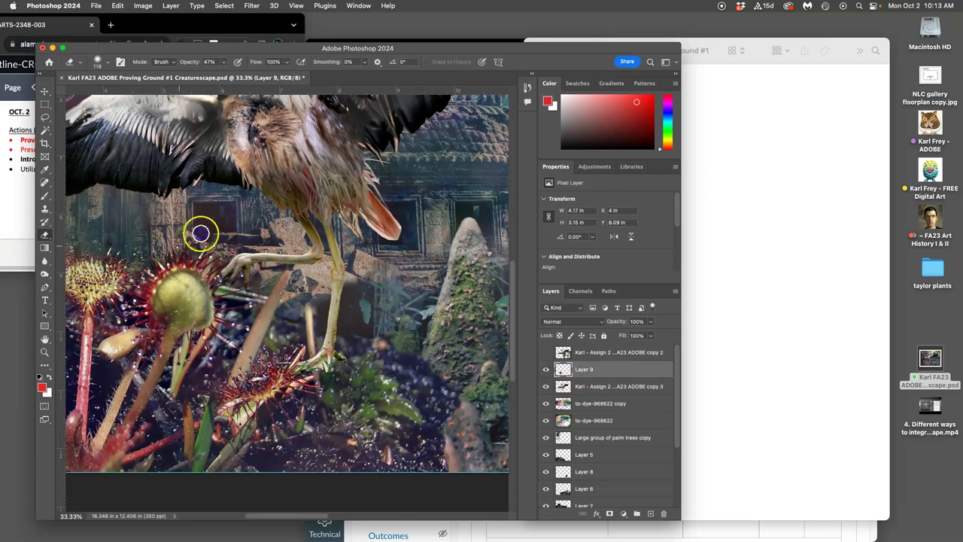
Step: Softly erase leftover edges on the merged plant layer around the sundew stems and low sundew, and review the whole composition
mouse_move(120, 309)
mouse_down()
mouse_move(197, 252)
mouse_move(148, 306)
mouse_move(164, 309)
mouse_move(168, 334)
mouse_move(192, 327)
mouse_move(202, 302)
mouse_move(188, 307)
mouse_move(161, 279)
mouse_move(160, 291)
mouse_up()
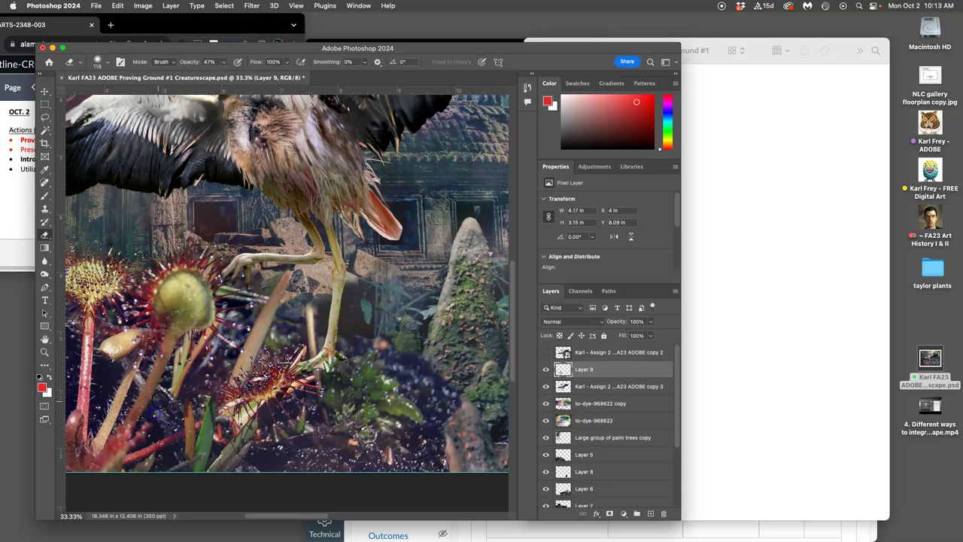
mouse_move(163, 396)
mouse_down()
mouse_move(165, 368)
mouse_move(142, 381)
mouse_move(178, 387)
mouse_move(176, 351)
mouse_up()
drag(125, 411, 130, 385)
mouse_move(283, 371)
mouse_down()
mouse_move(274, 408)
mouse_move(288, 402)
mouse_move(291, 393)
mouse_move(254, 387)
mouse_up()
mouse_move(240, 424)
mouse_down()
mouse_move(259, 445)
mouse_move(377, 423)
mouse_move(296, 400)
mouse_move(215, 399)
mouse_move(234, 381)
mouse_move(257, 388)
mouse_move(261, 374)
mouse_move(206, 416)
mouse_up()
key(super+minus)
key(super+minus)
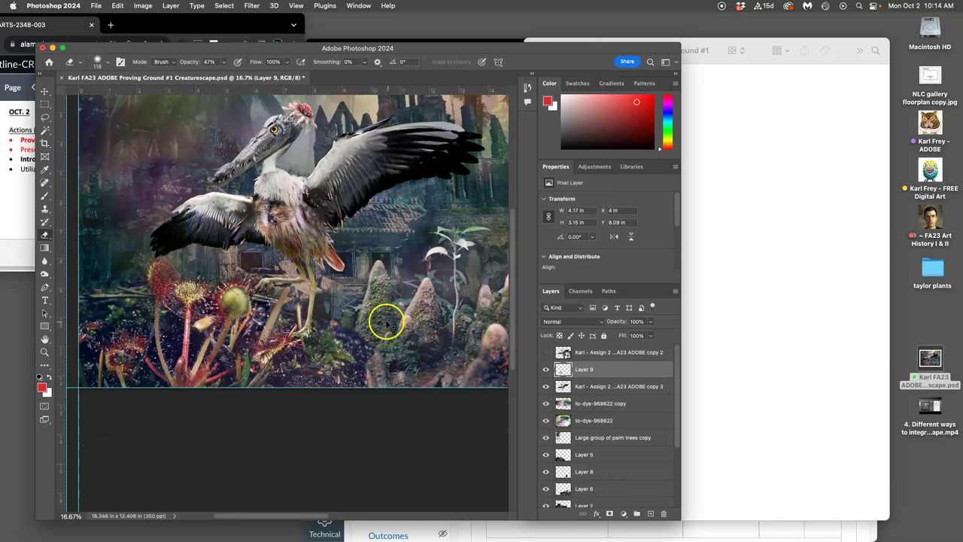
scroll(384, 322, up, 5)
scroll(382, 321, down, 2)
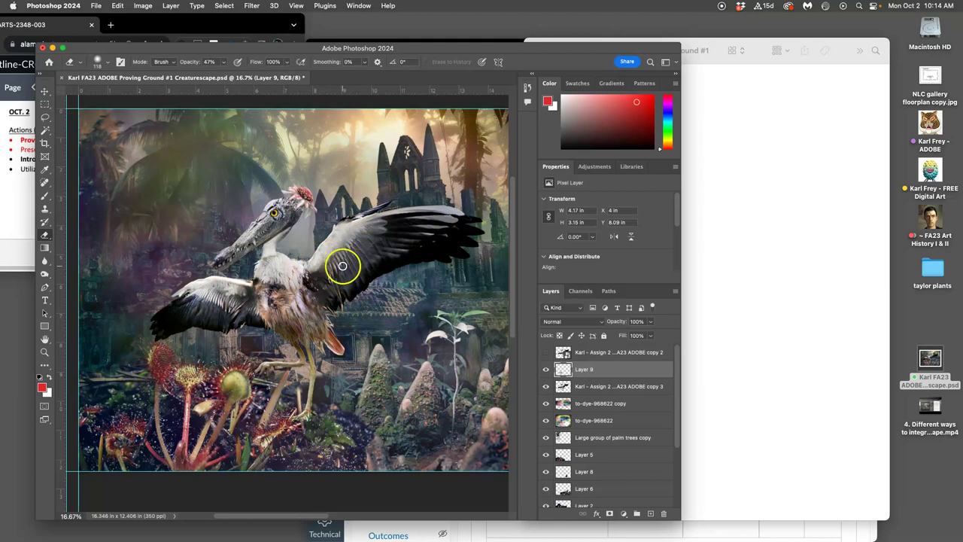
Step: Select the creature copy 3 layer and widen the application window until the whole composition fits in view
click(603, 387)
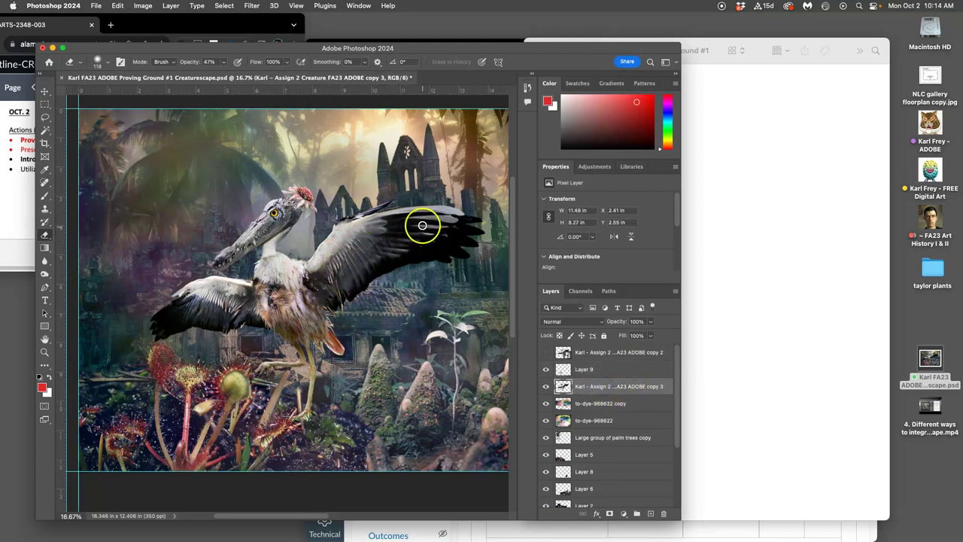
scroll(412, 198, right, 3)
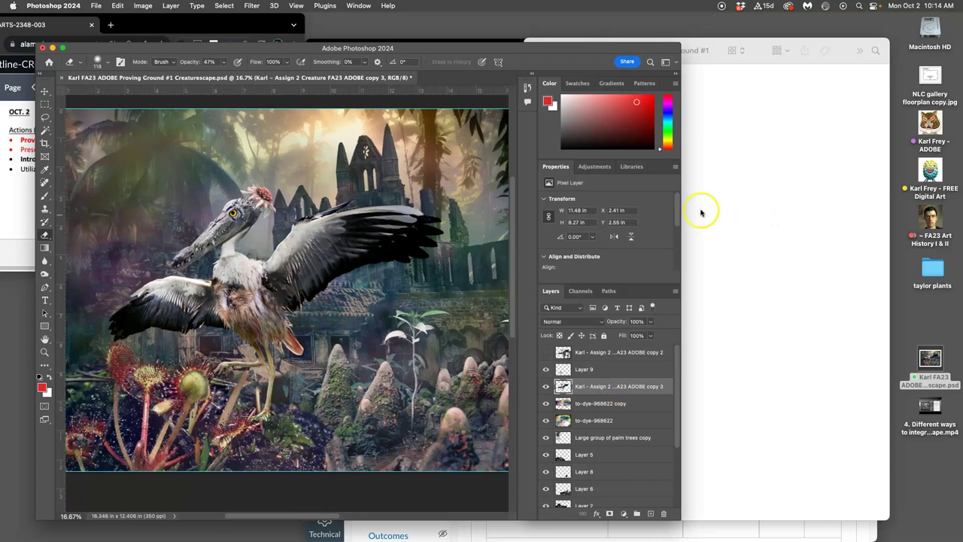
drag(680, 191, 778, 189)
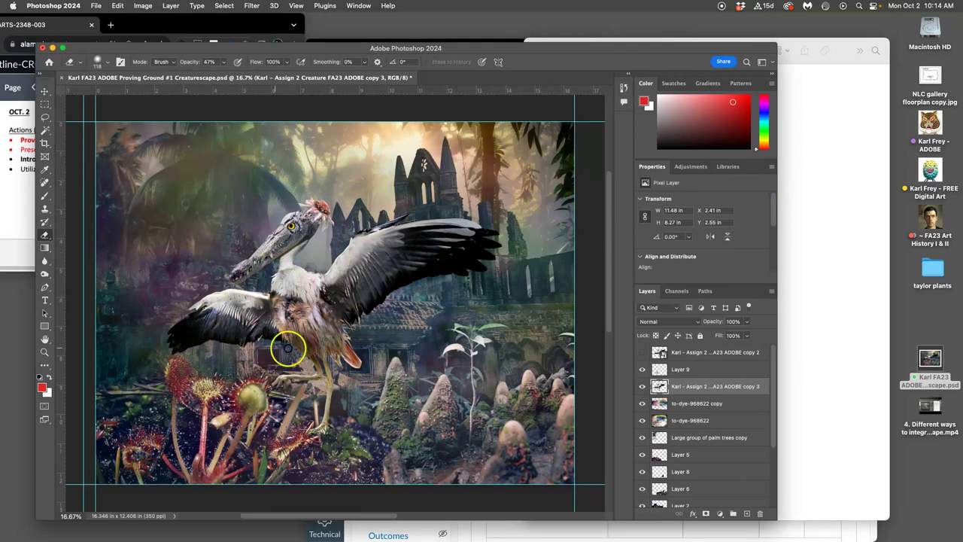
Step: Apply Levels to the creature layer with midtone input 1.05 and output levels 3 to 239
click(143, 5)
mouse_move(154, 34)
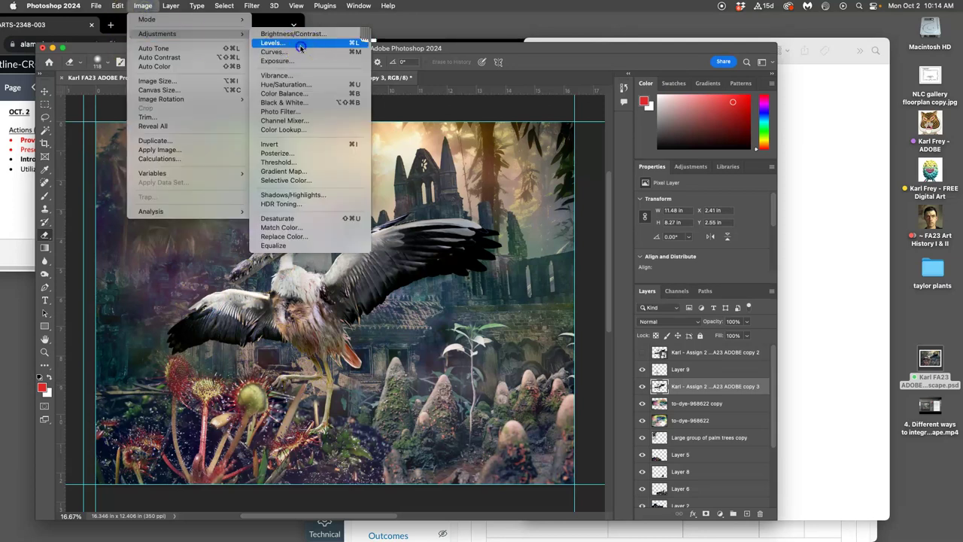
click(272, 43)
mouse_move(681, 202)
mouse_down()
mouse_move(662, 203)
mouse_move(673, 204)
mouse_up()
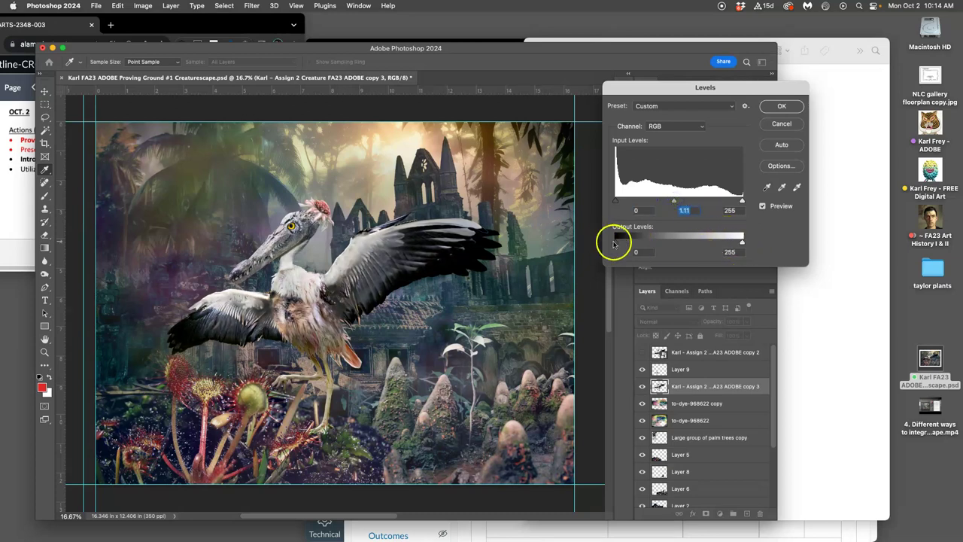
drag(615, 243, 623, 242)
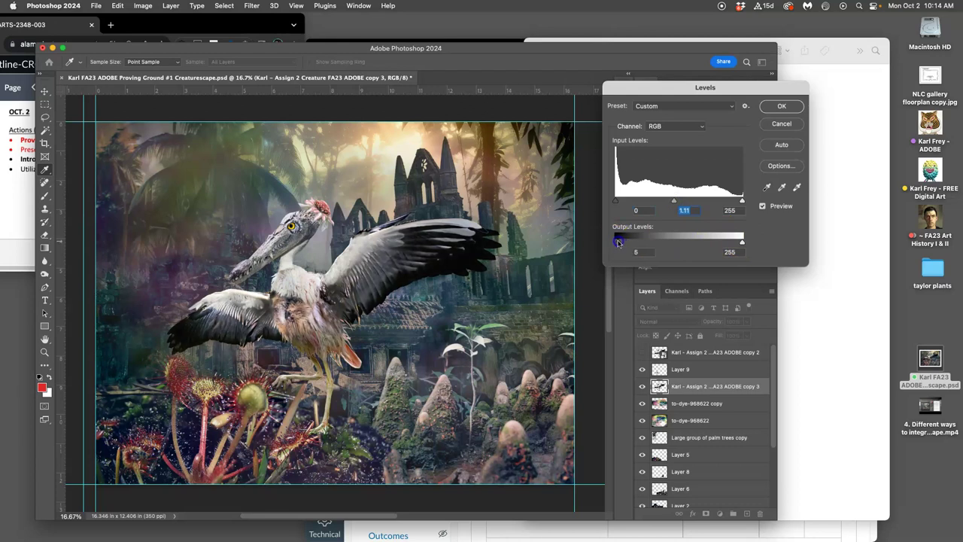
drag(618, 243, 617, 243)
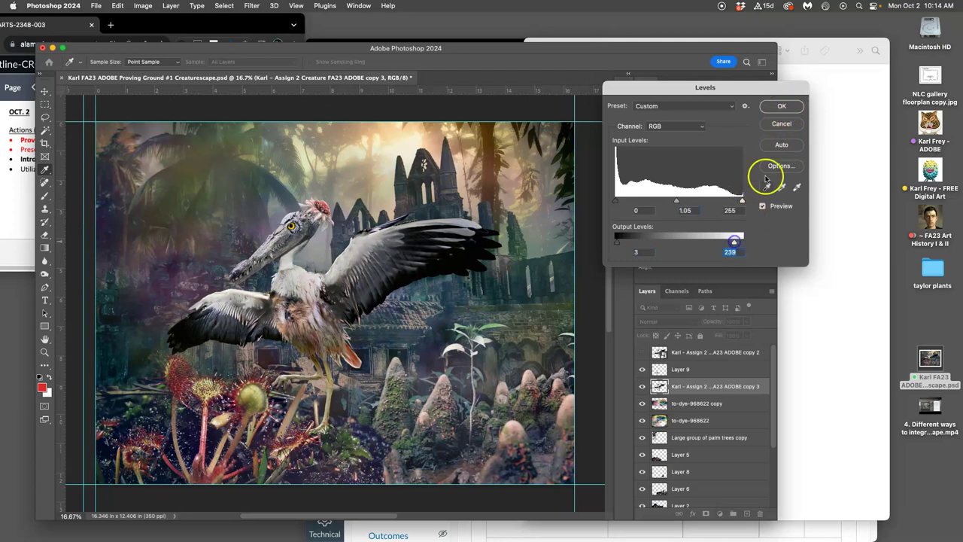
click(782, 106)
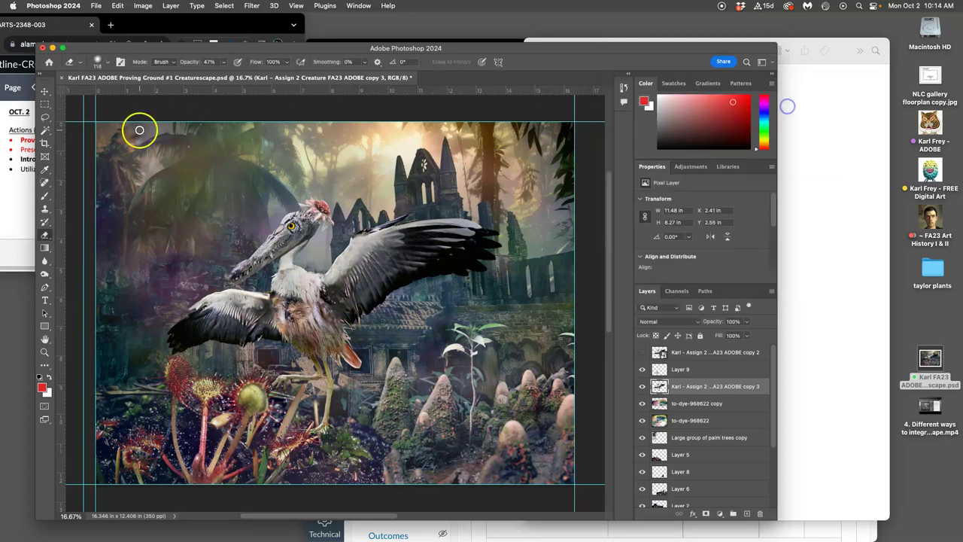
Step: Apply Color Balance to the creature with midtones +8, +9, +10, highlights +8, 0, -5, and shadows shifted towards blue
click(143, 5)
mouse_move(180, 33)
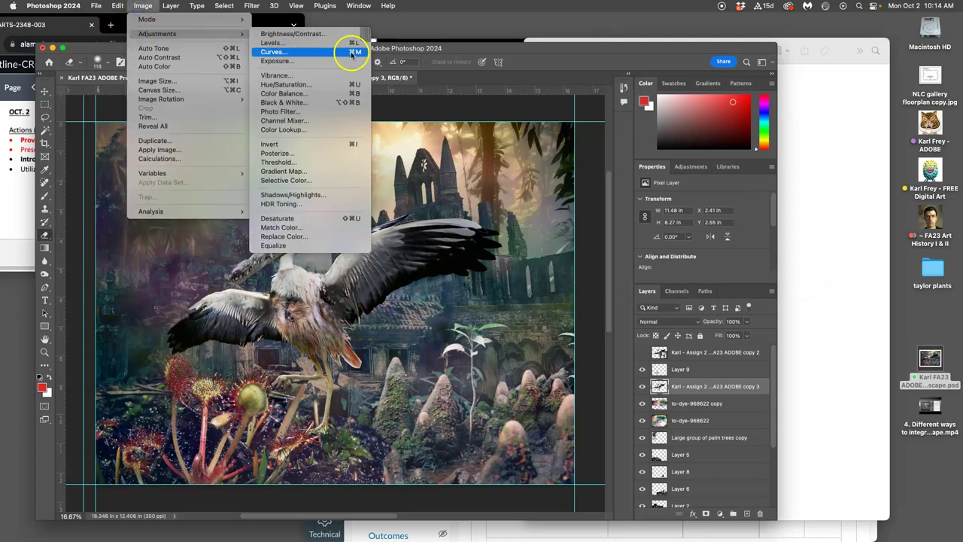
click(316, 93)
drag(656, 298, 653, 297)
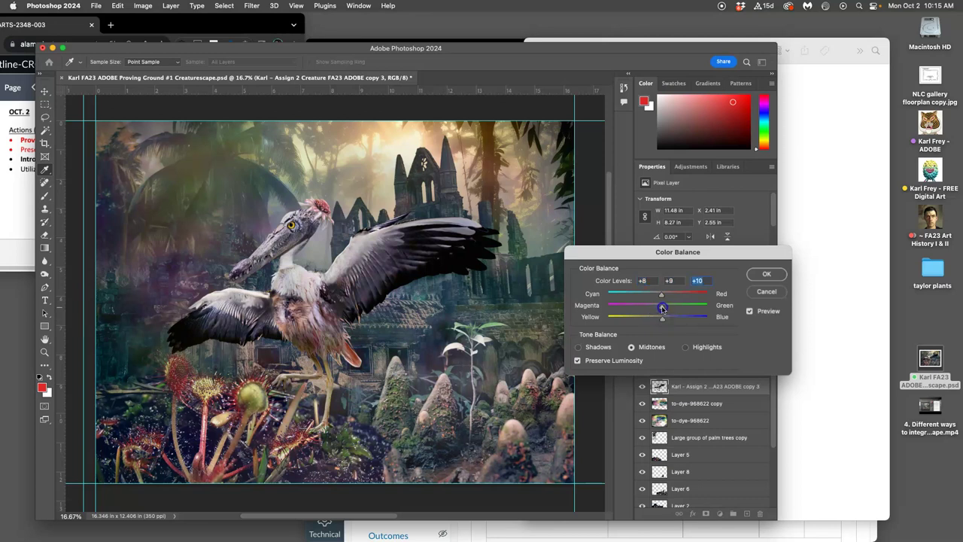
click(686, 350)
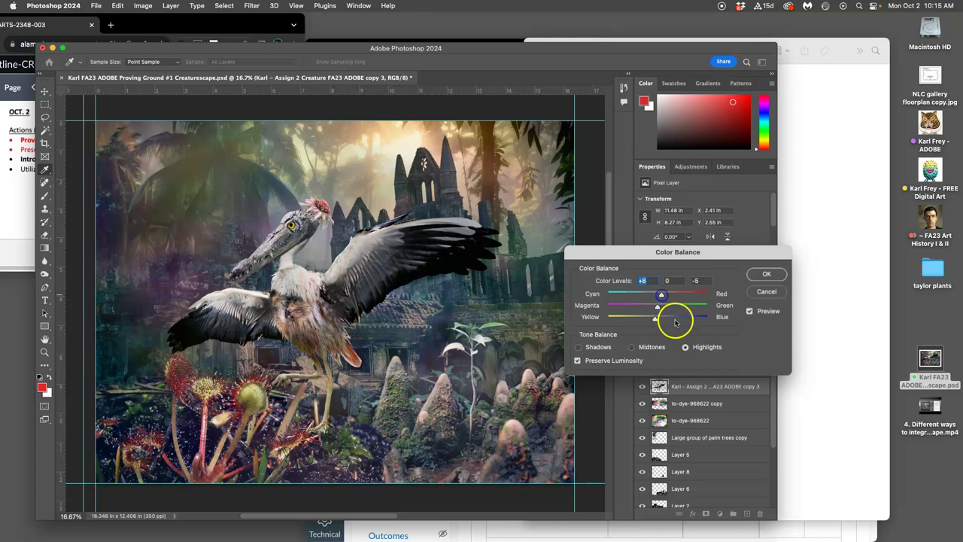
click(577, 347)
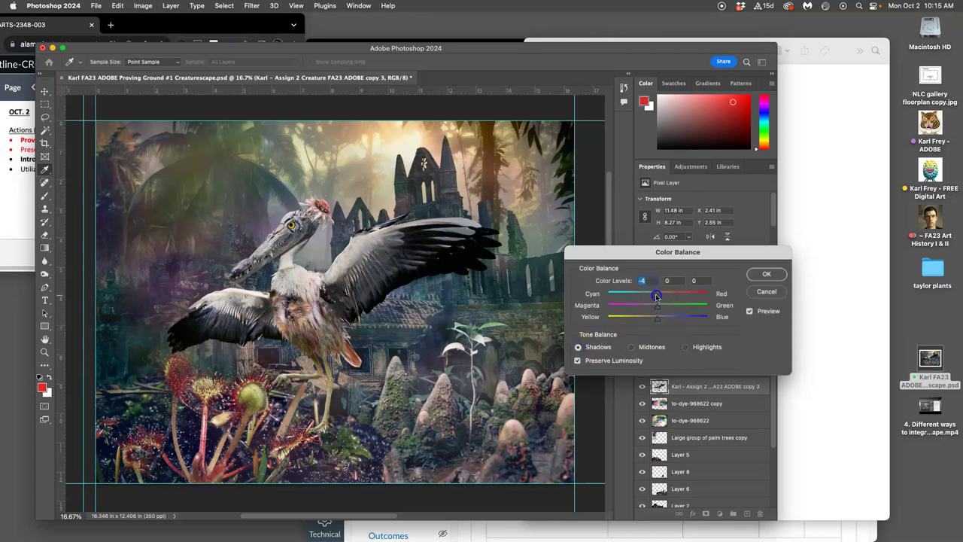
drag(659, 322, 665, 321)
click(764, 274)
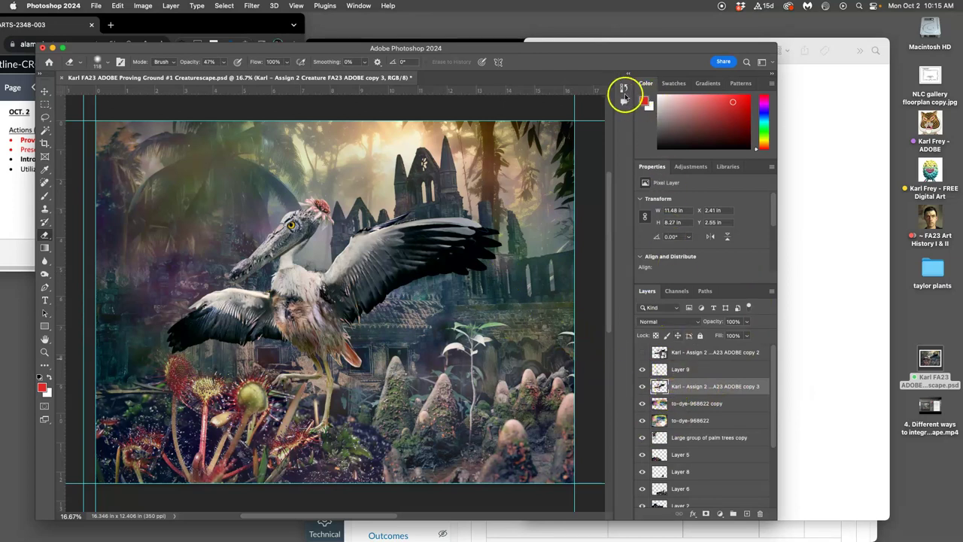
Step: Compare the creature before and after the Levels and Color Balance adjustments using the history states, ending on the Color Balance state
click(623, 87)
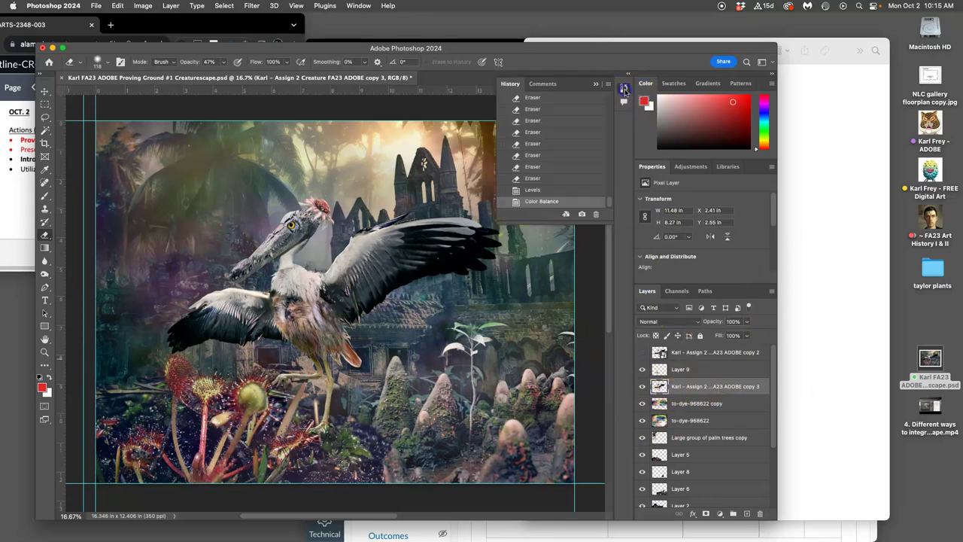
click(530, 191)
click(541, 201)
click(596, 84)
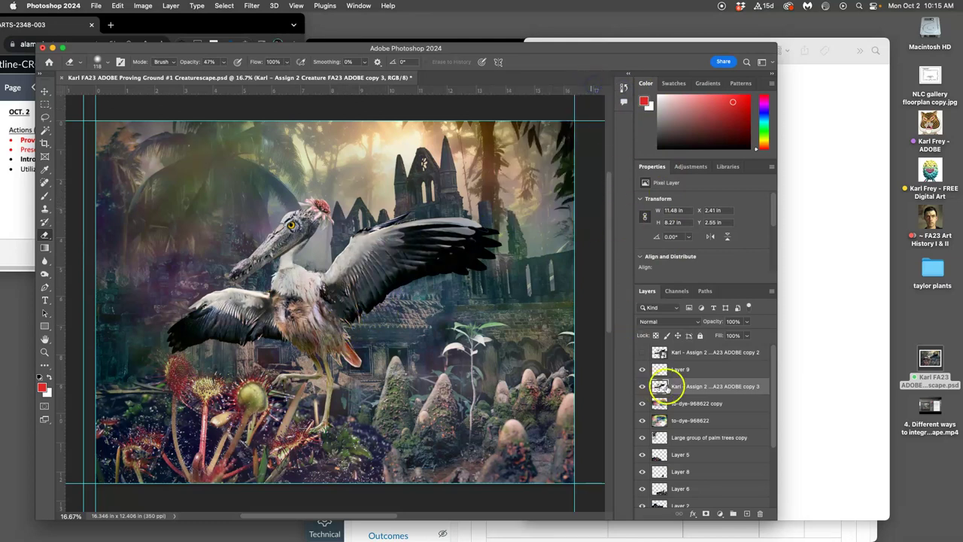
Step: Apply Hue/Saturation to the creature layer with saturation +13, keeping hue and lightness at 0
click(142, 5)
mouse_move(154, 33)
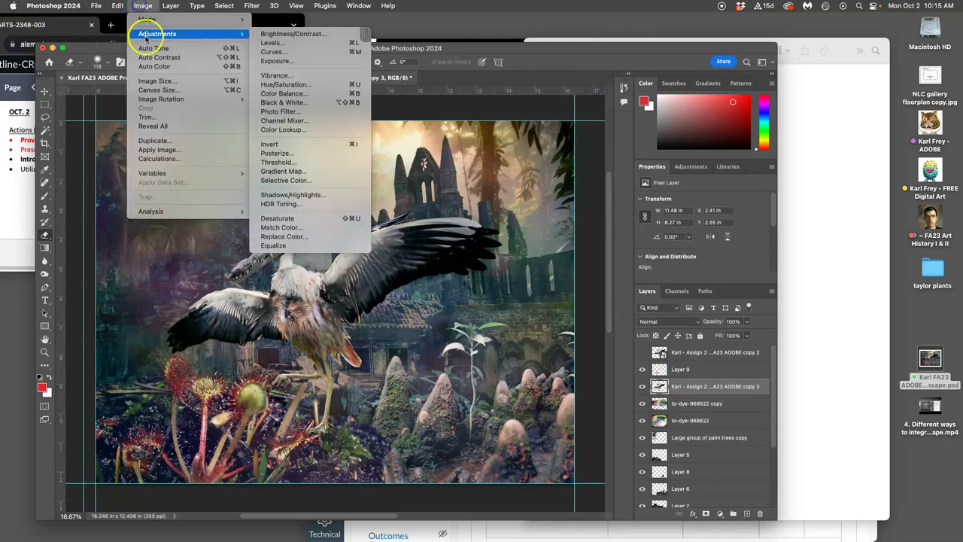
click(285, 83)
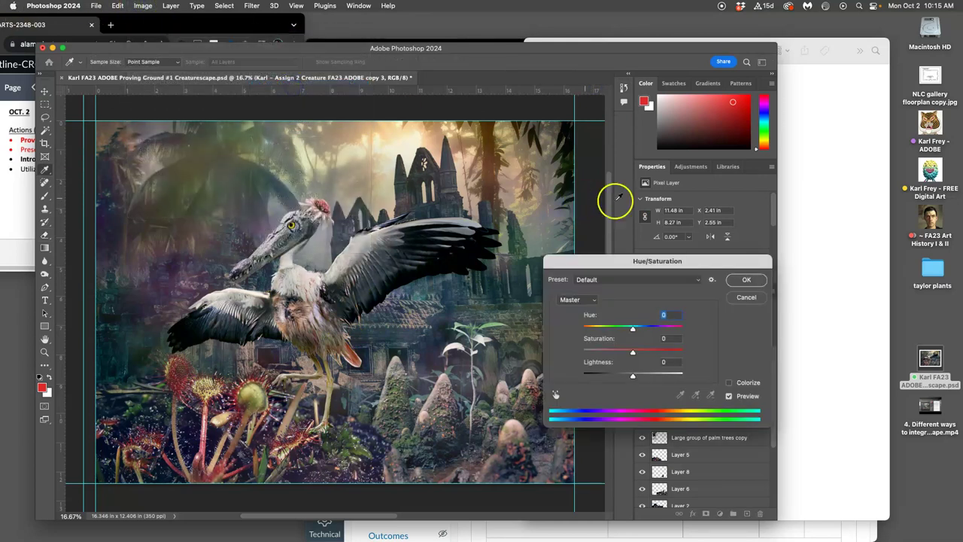
mouse_move(632, 329)
mouse_down()
mouse_move(616, 329)
mouse_move(658, 328)
mouse_move(633, 329)
mouse_up()
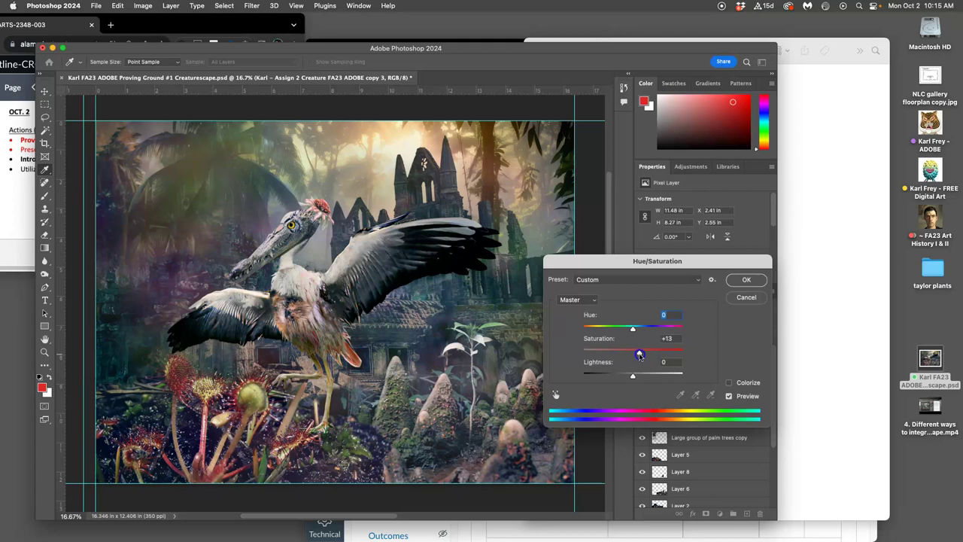
click(640, 355)
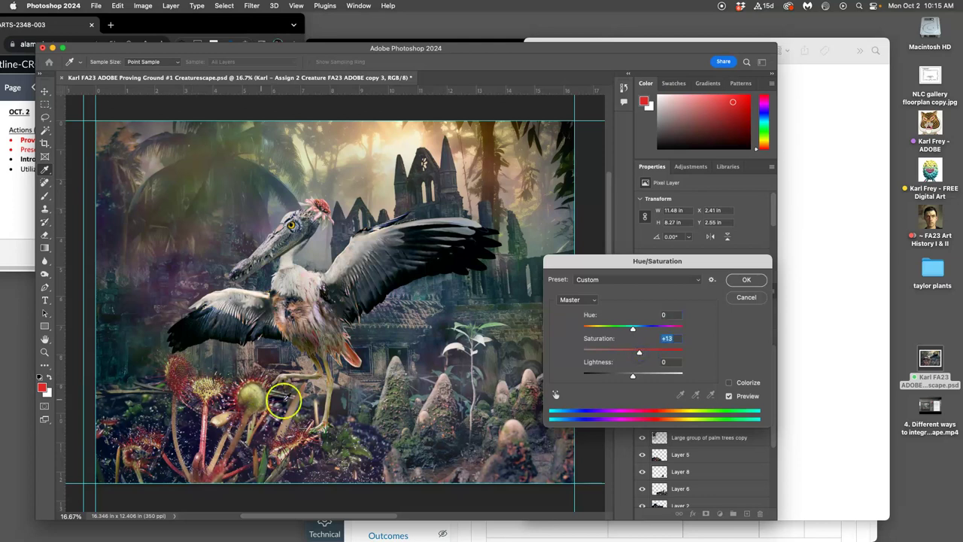
click(746, 279)
key(e)
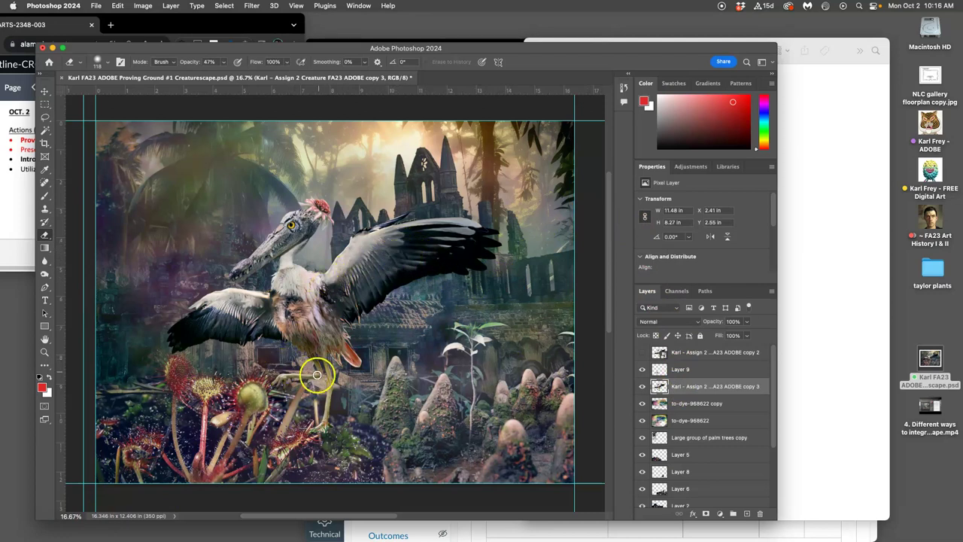
Step: Select Layer 9 together with the creature copy 3 layer and move both directly below the to-dye-968622 copy layer
click(696, 371)
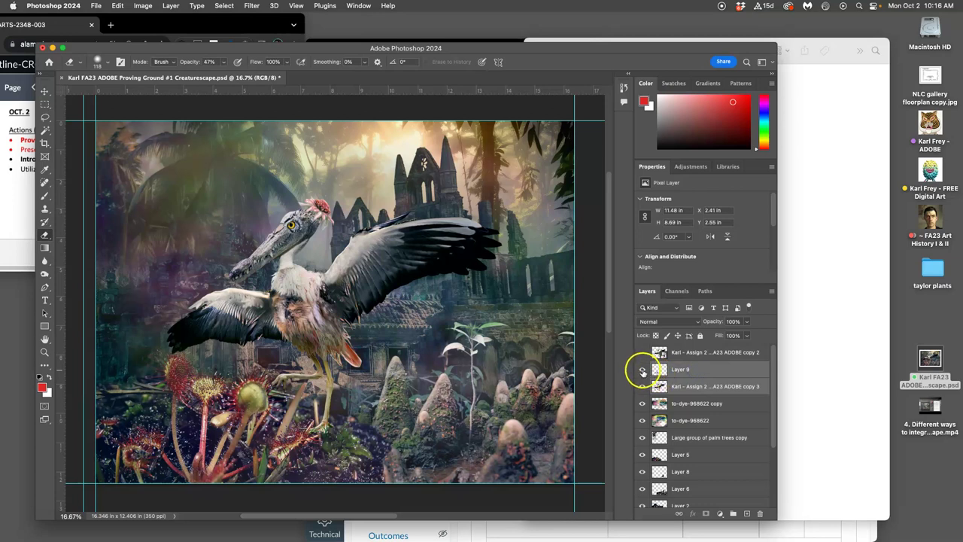
click(642, 369)
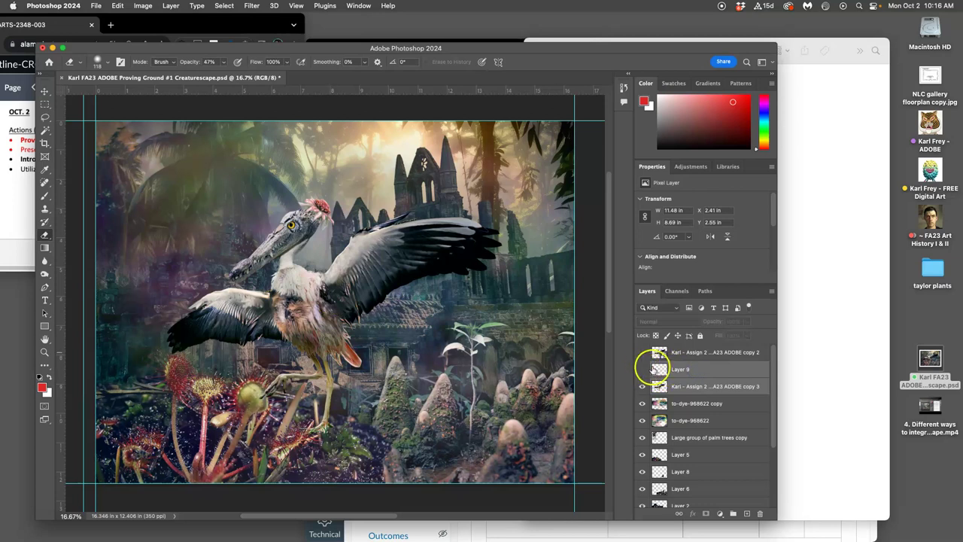
click(642, 369)
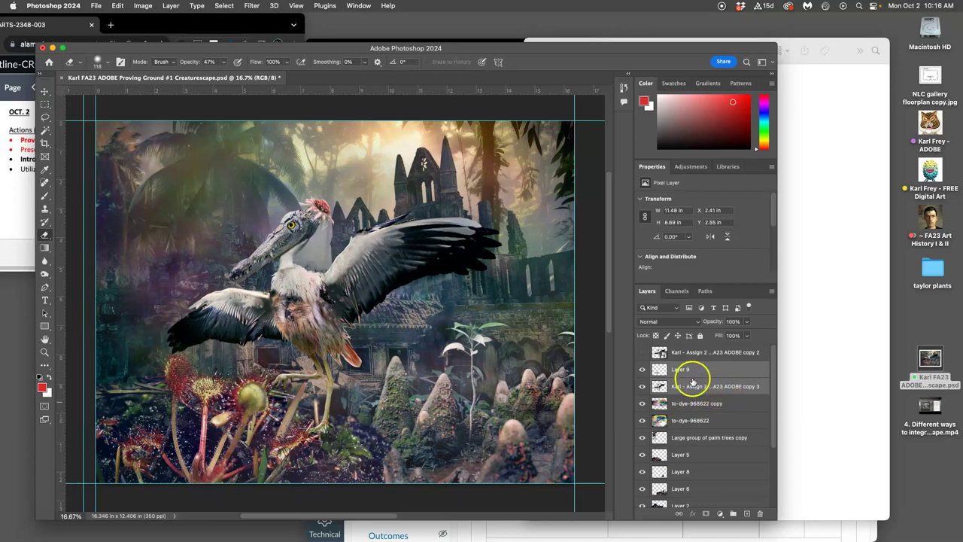
drag(692, 373, 687, 405)
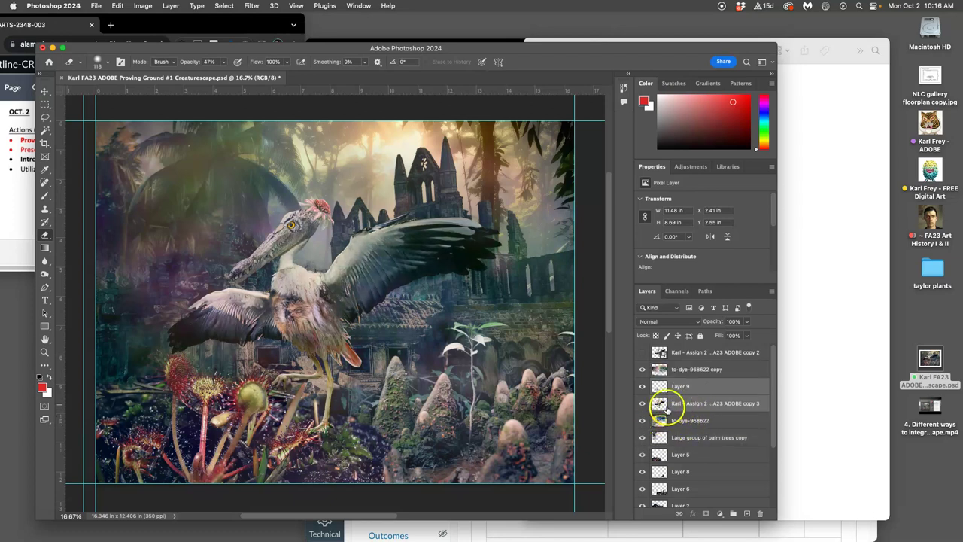
Step: Compare the creature with and without the to-dye-968622 copy overlay by toggling that layer's visibility
click(643, 369)
click(642, 370)
click(642, 369)
click(643, 369)
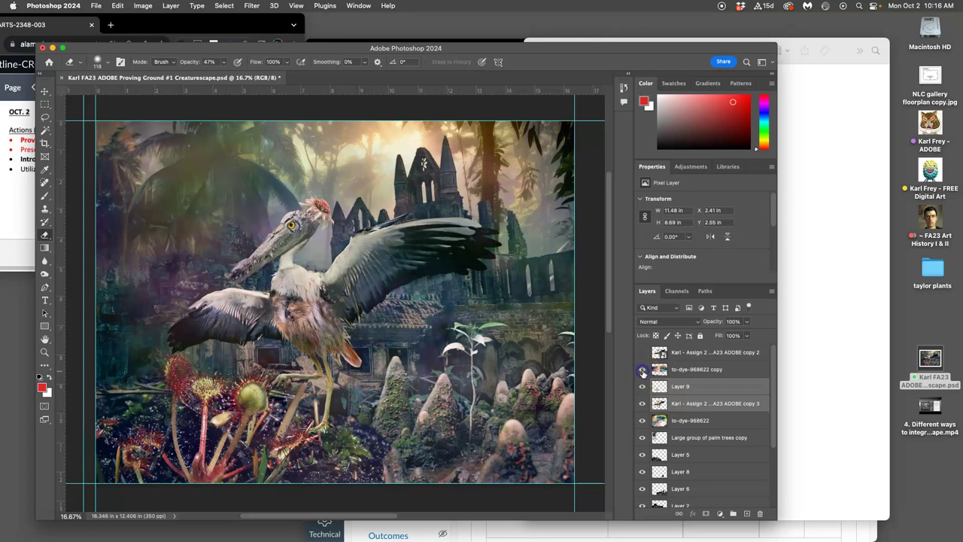
Step: Erase the to-dye-968622 copy overlay over the creature's head, body and wing with a 332 px eraser at 13% hardness and 27% opacity
click(690, 370)
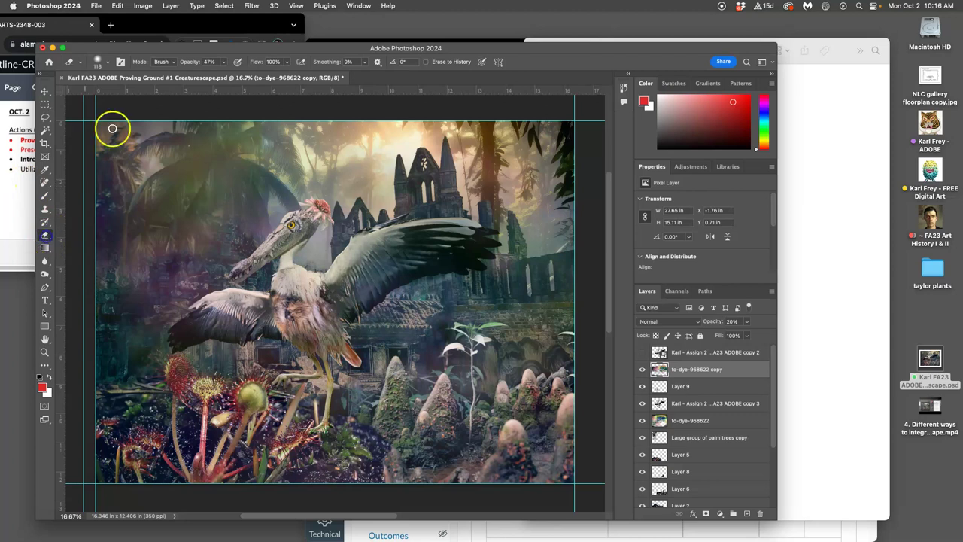
click(224, 62)
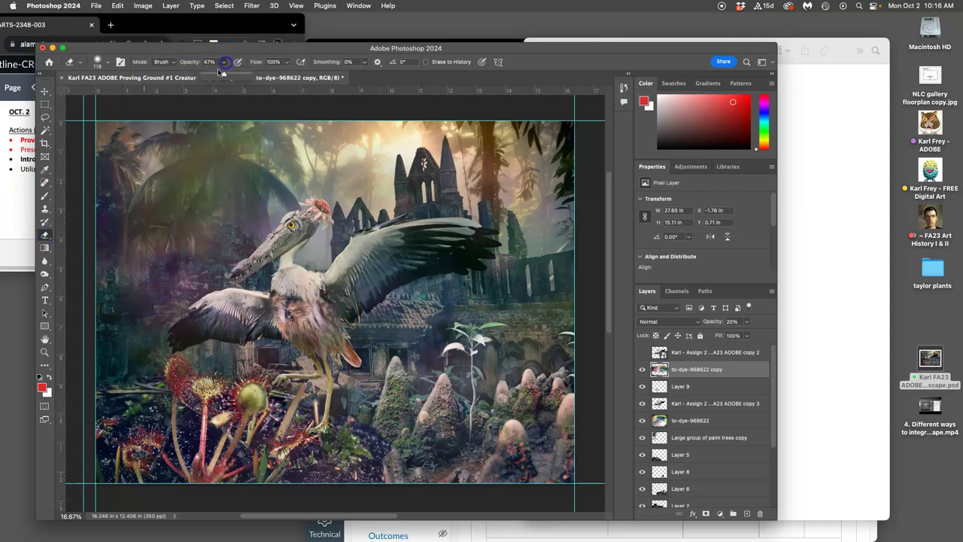
click(107, 63)
click(143, 92)
click(102, 115)
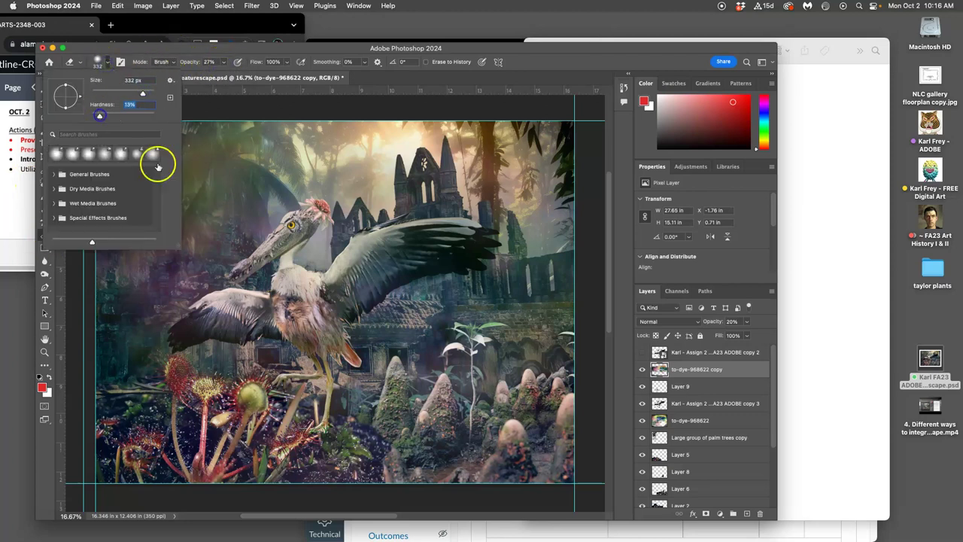
mouse_move(306, 280)
mouse_down()
mouse_move(270, 308)
mouse_move(294, 319)
mouse_move(288, 289)
mouse_up()
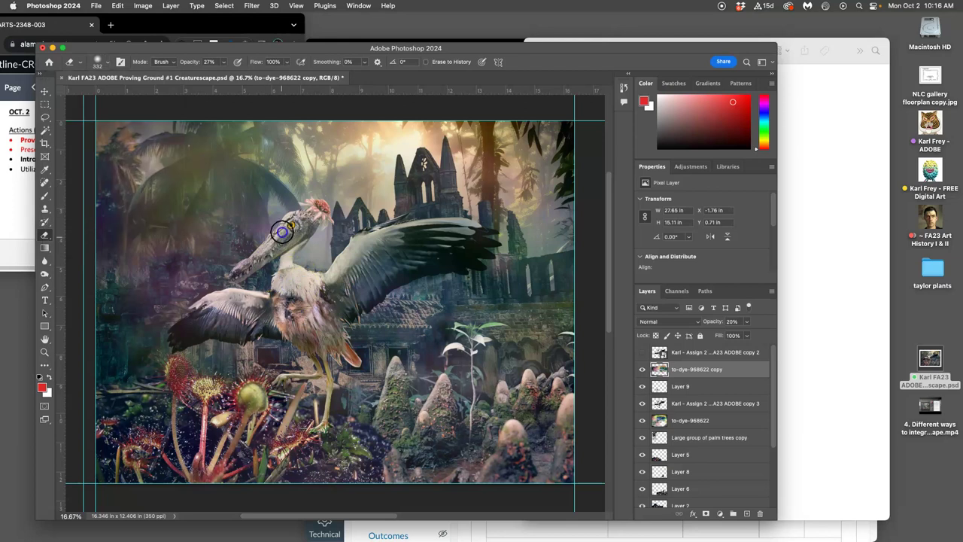
drag(294, 226, 211, 307)
drag(248, 266, 178, 320)
mouse_move(239, 308)
mouse_down()
mouse_move(264, 326)
mouse_move(321, 311)
mouse_move(328, 318)
mouse_move(314, 331)
mouse_move(349, 264)
mouse_move(320, 304)
mouse_move(366, 273)
mouse_move(363, 237)
mouse_move(323, 292)
mouse_up()
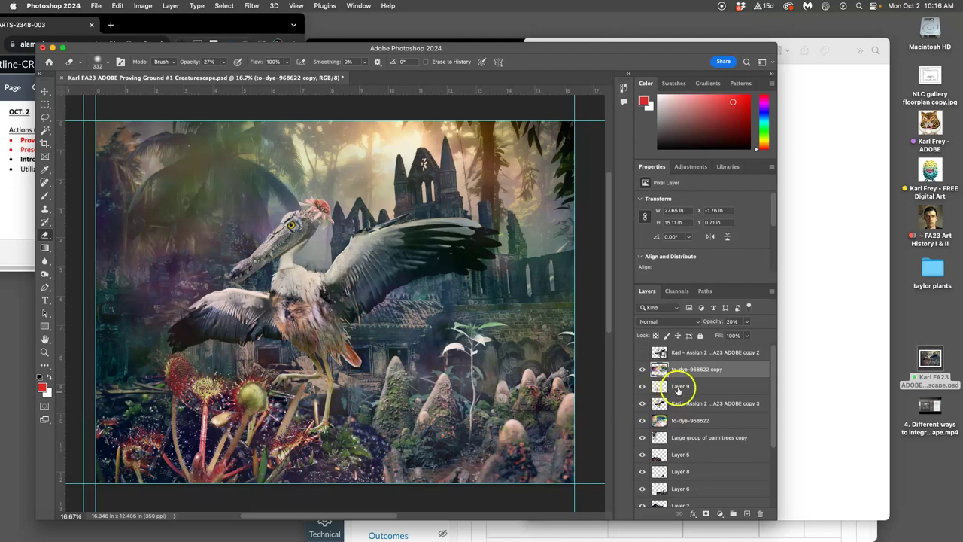
Step: Move Layer 9 and the creature copy 3 layer together directly below the to-dye-968622 layer
click(680, 388)
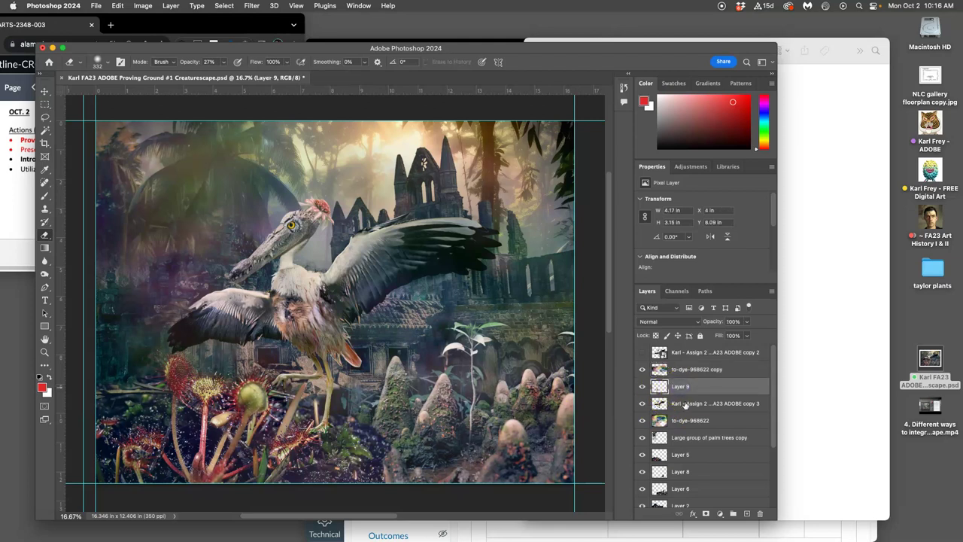
shift+click(685, 404)
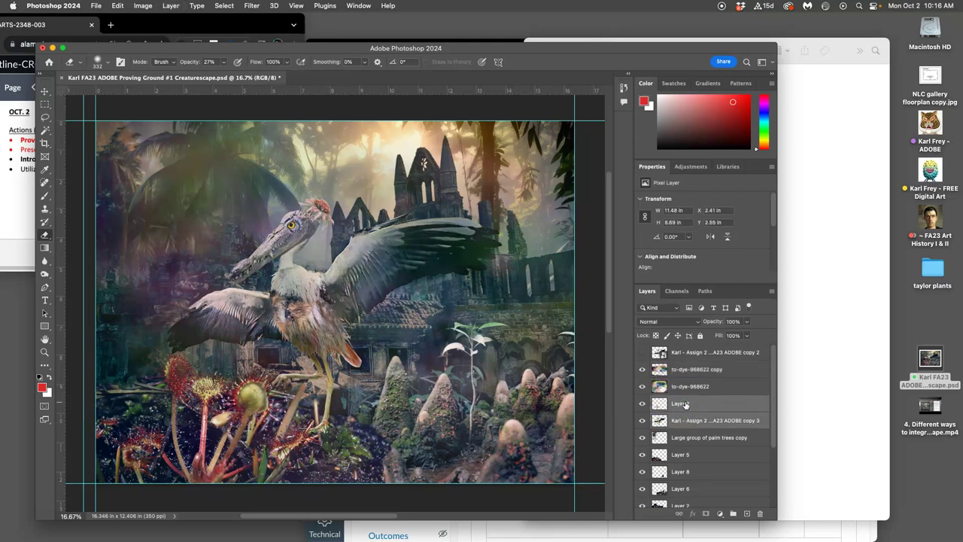